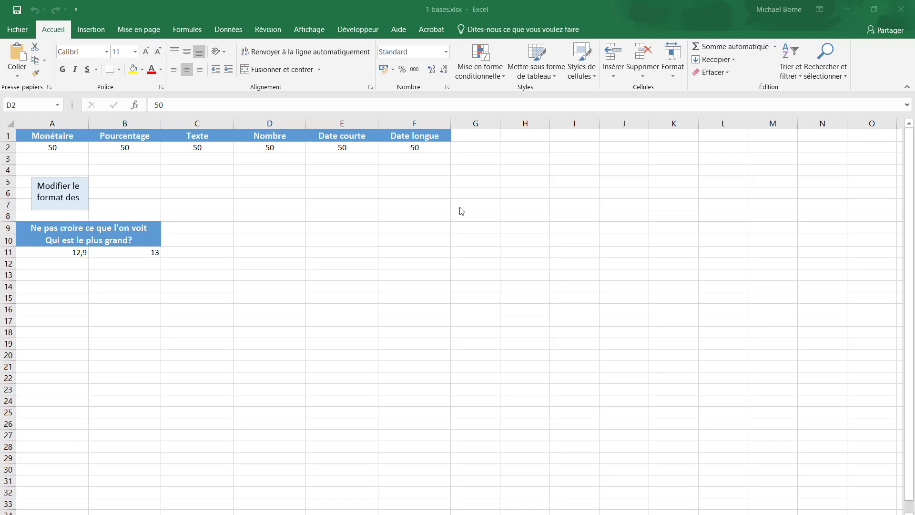
left_click(479, 215)
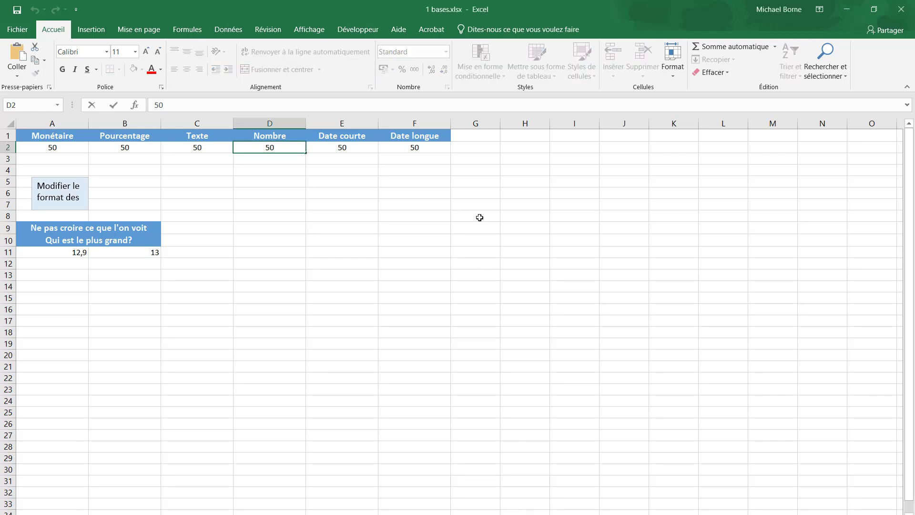
left_click(465, 218)
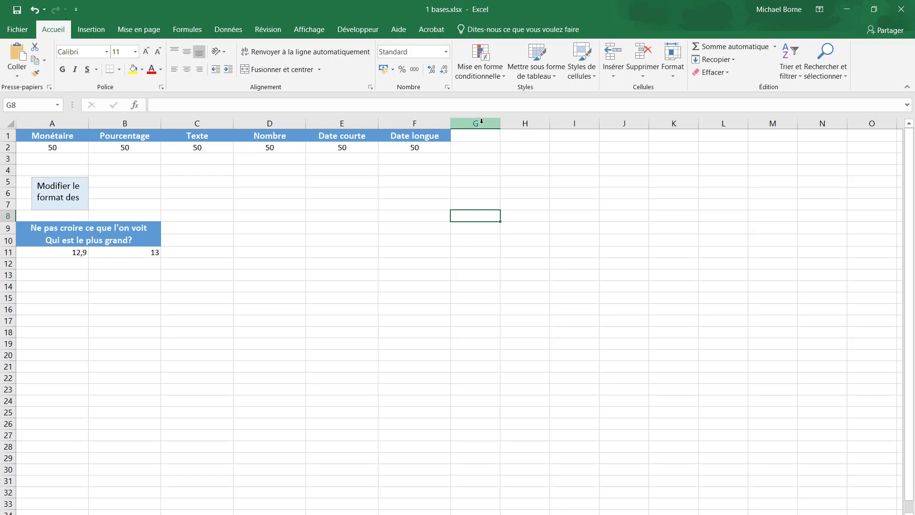
left_click(9, 216)
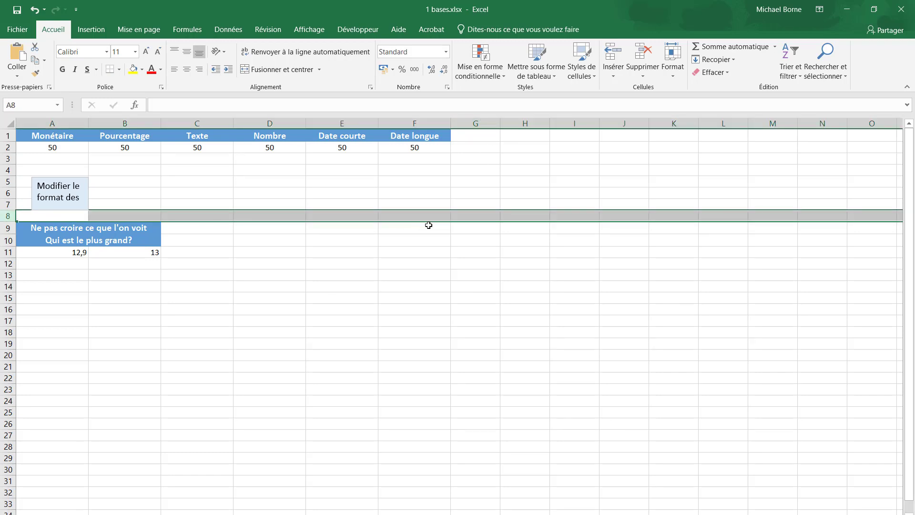
left_click(480, 218)
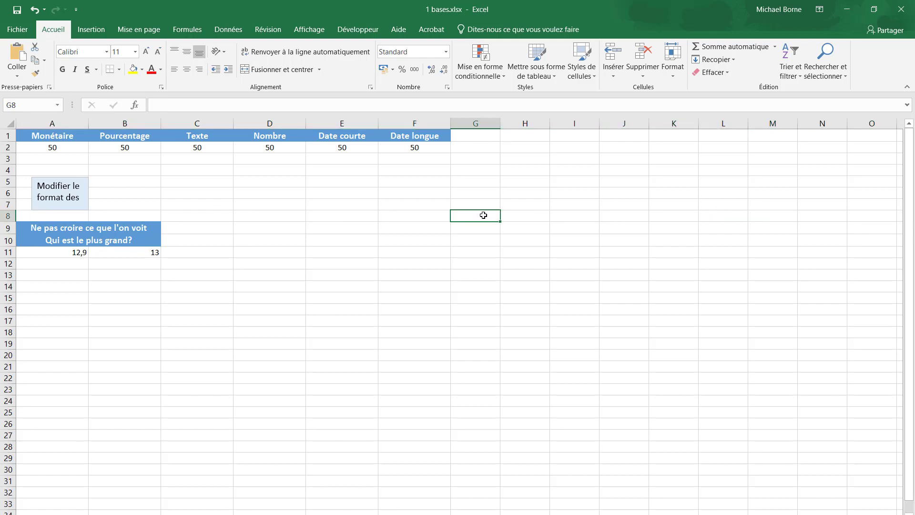
left_click_drag(481, 215, 566, 240)
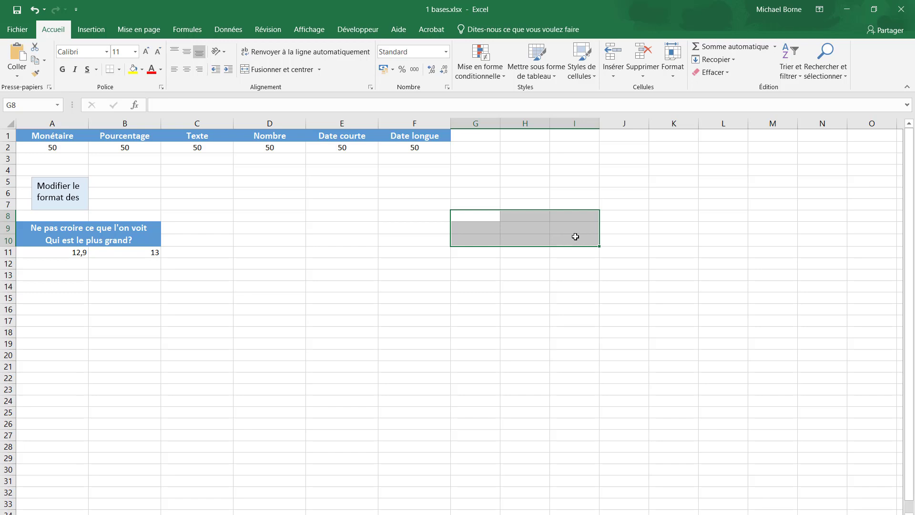
- Apply the Monétaire number format to cell A2 and the Pourcentage format to cell B2
left_click(70, 148)
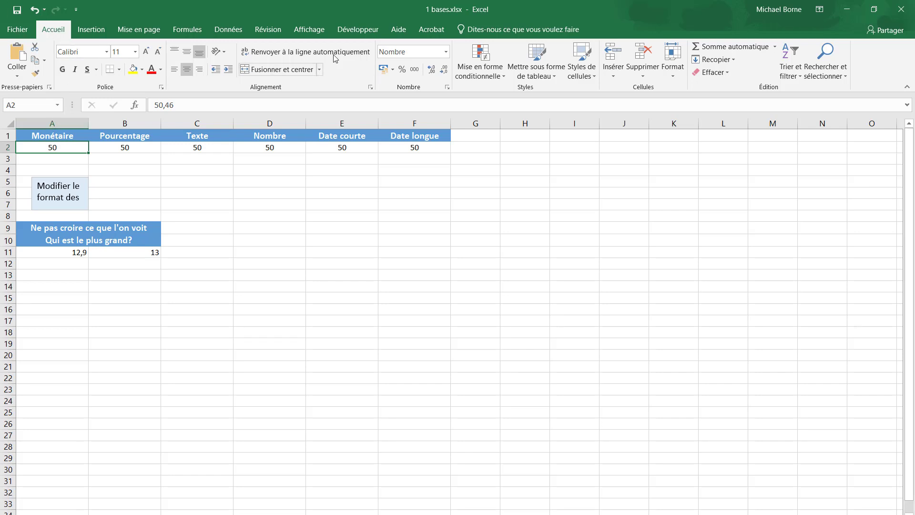
left_click(446, 53)
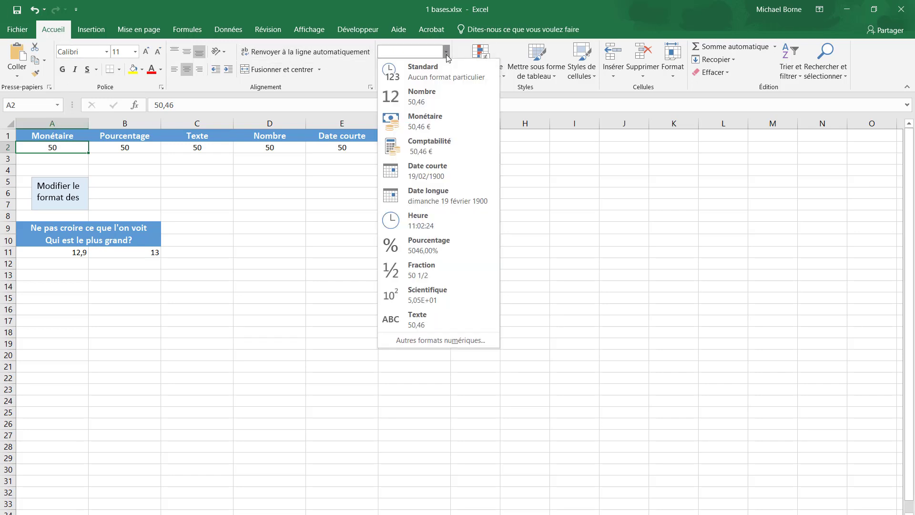
left_click(440, 121)
left_click(156, 147)
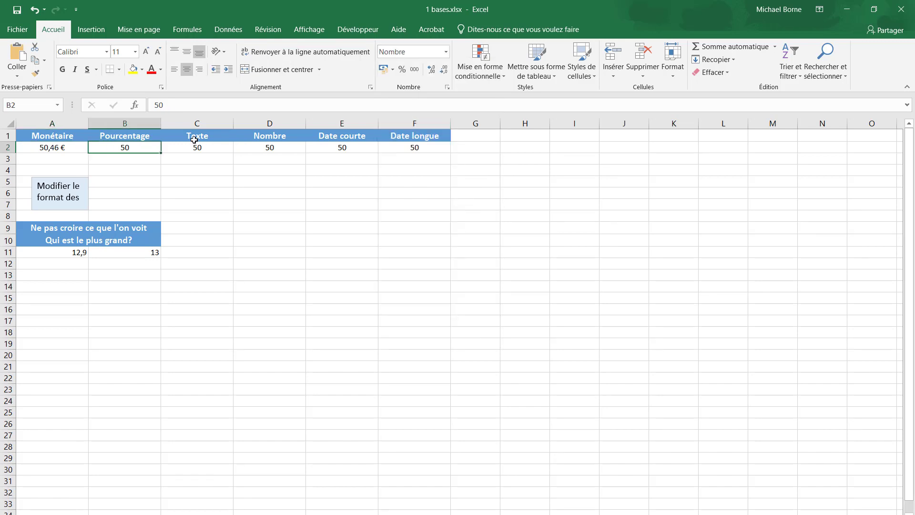
left_click(447, 53)
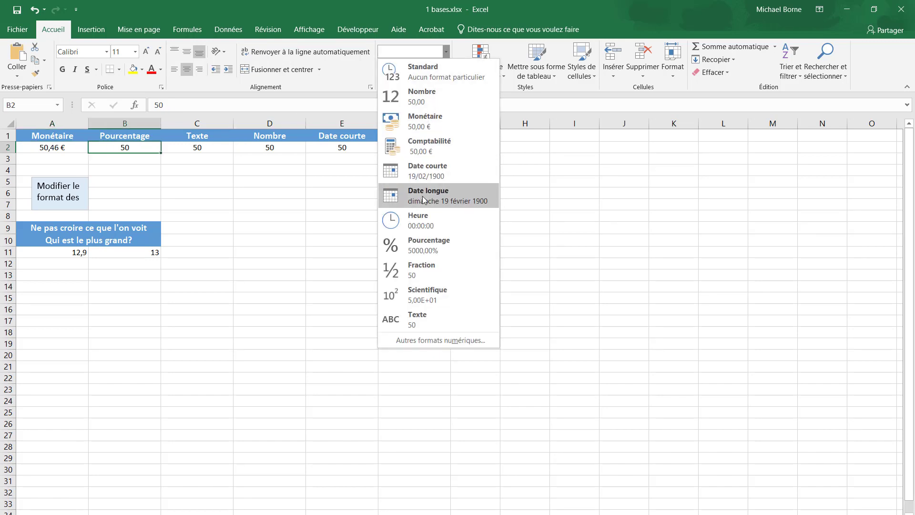
left_click(438, 246)
- Apply the Texte number format to cell C2 and the Nombre format to cell D2
left_click(216, 151)
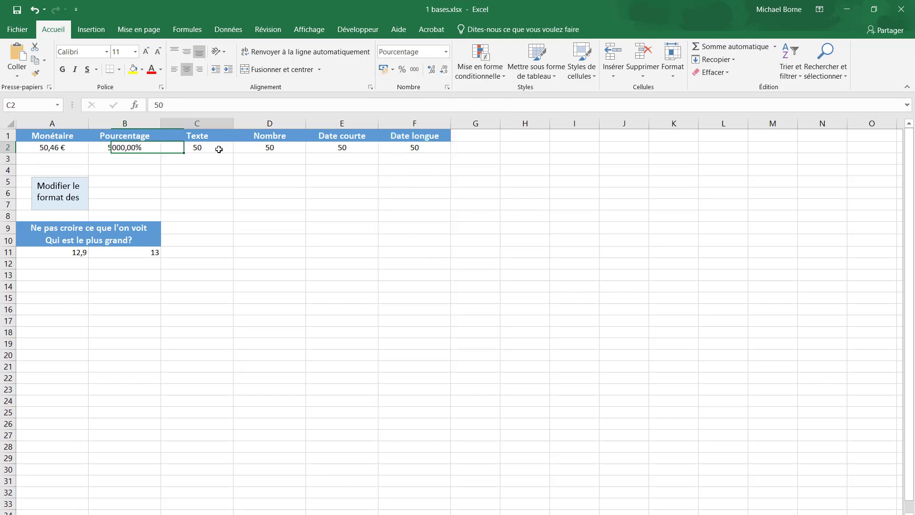
left_click(446, 53)
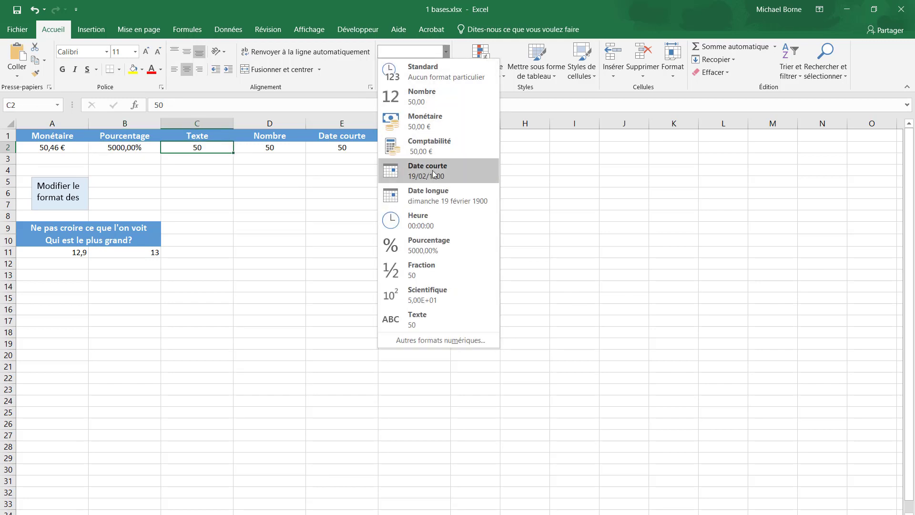
left_click(438, 321)
left_click(282, 147)
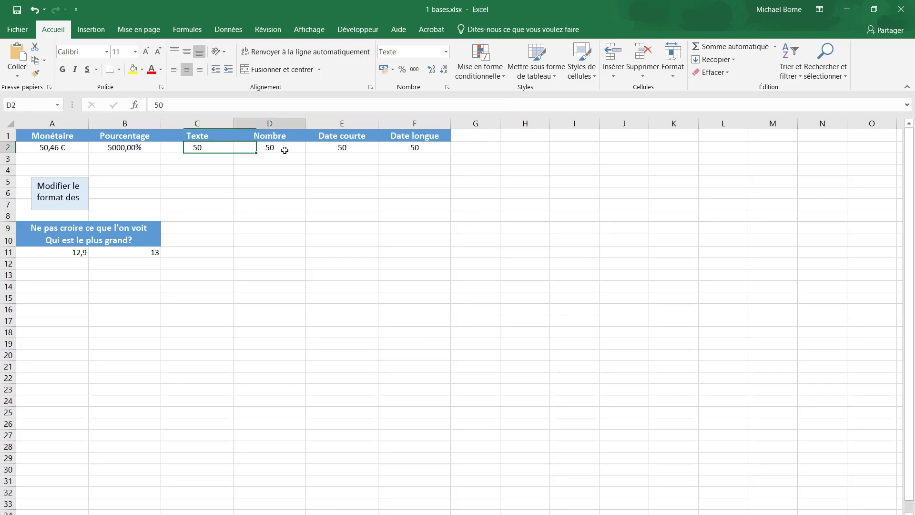
left_click(446, 54)
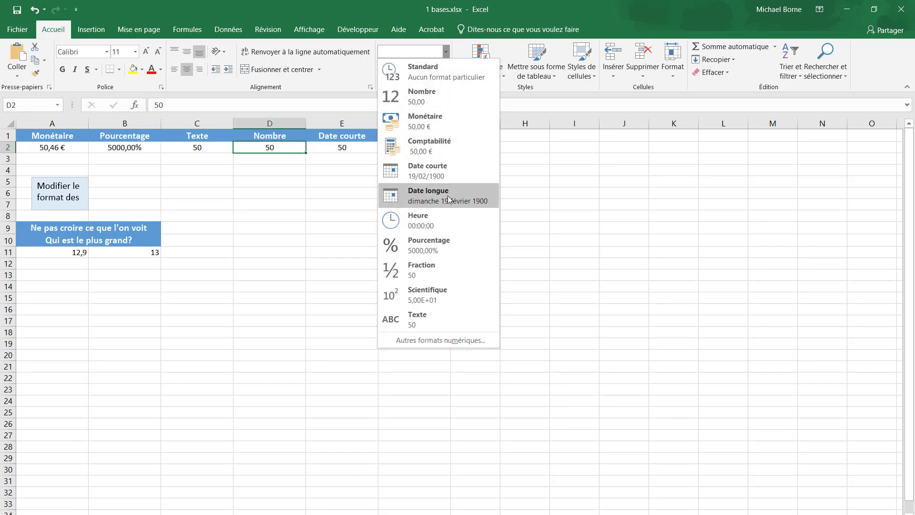
left_click(447, 97)
- Apply the Date courte format to cell E2 under the Date courte heading
left_click(353, 148)
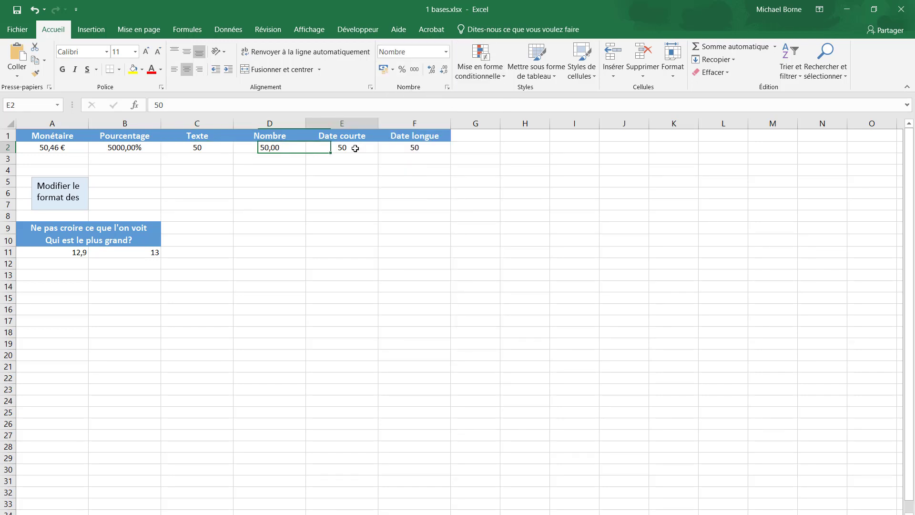
left_click(446, 52)
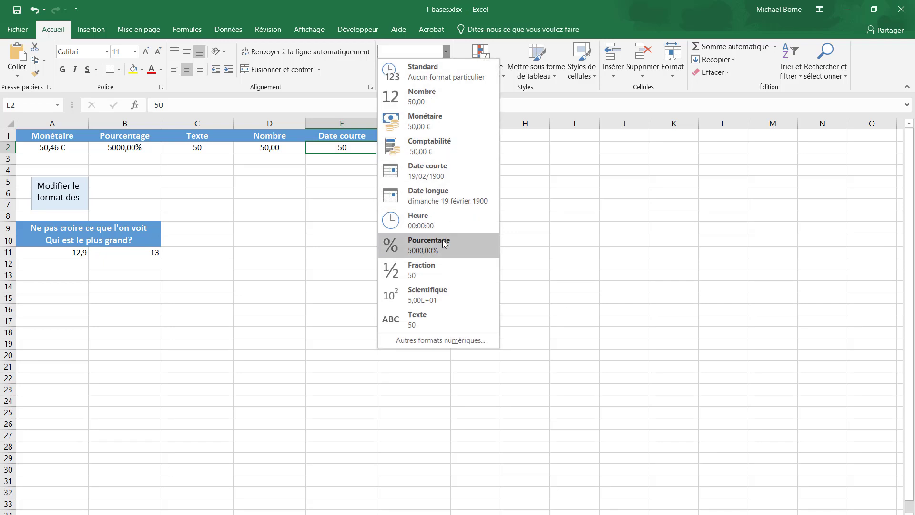
left_click(444, 176)
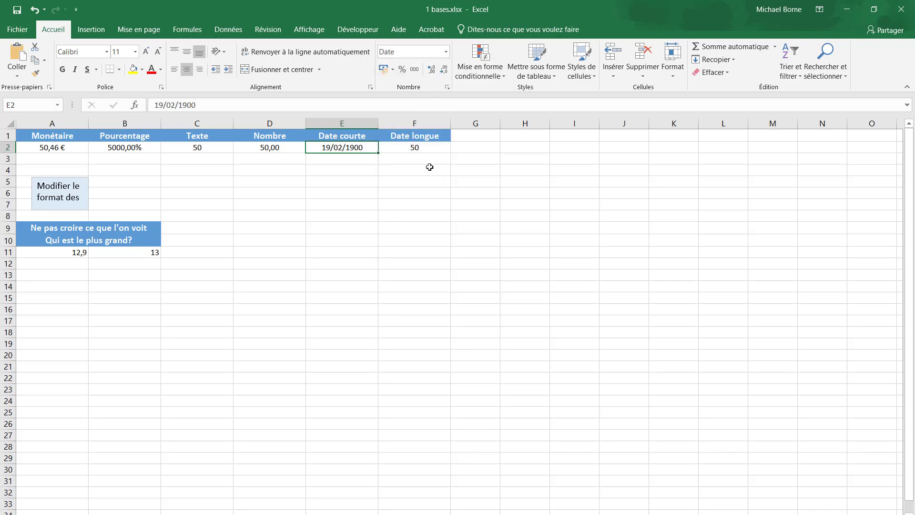
- Apply the Date longue format to cell F2 and widen column F enough to show the full date
left_click(419, 146)
left_click(445, 52)
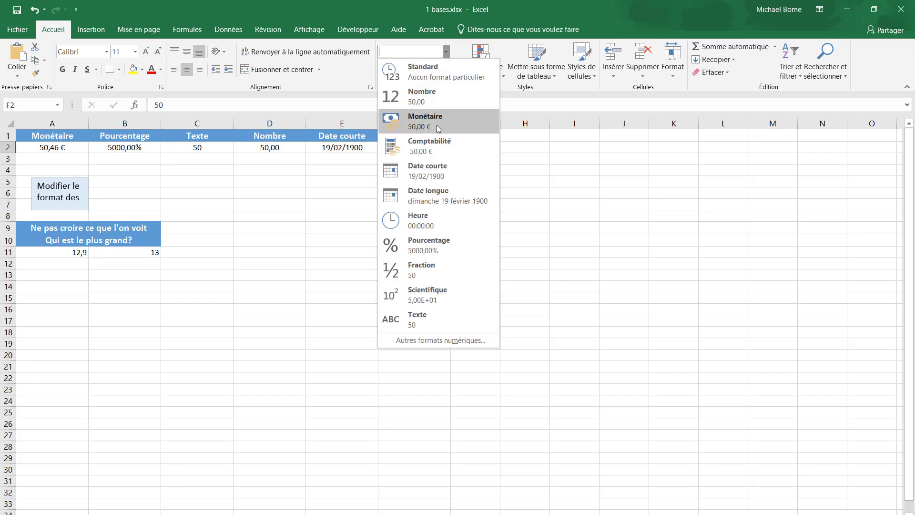
left_click(443, 191)
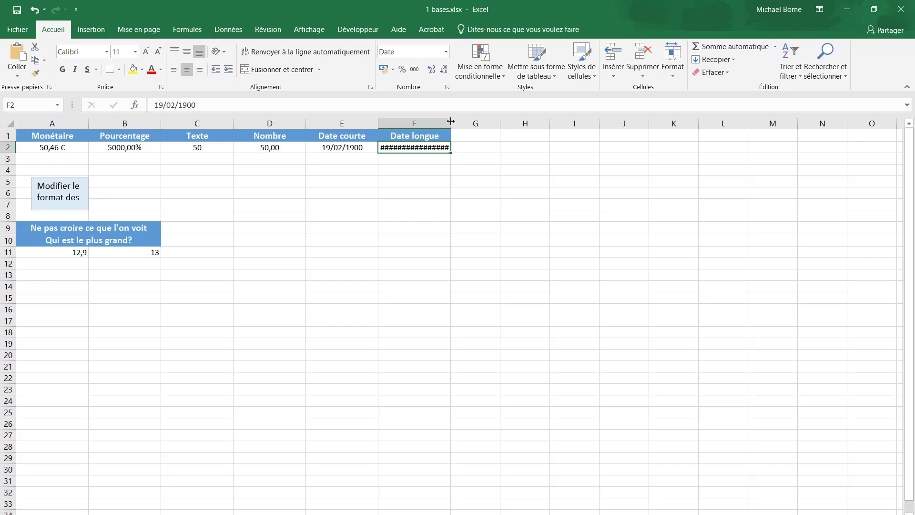
left_click_drag(451, 121, 511, 122)
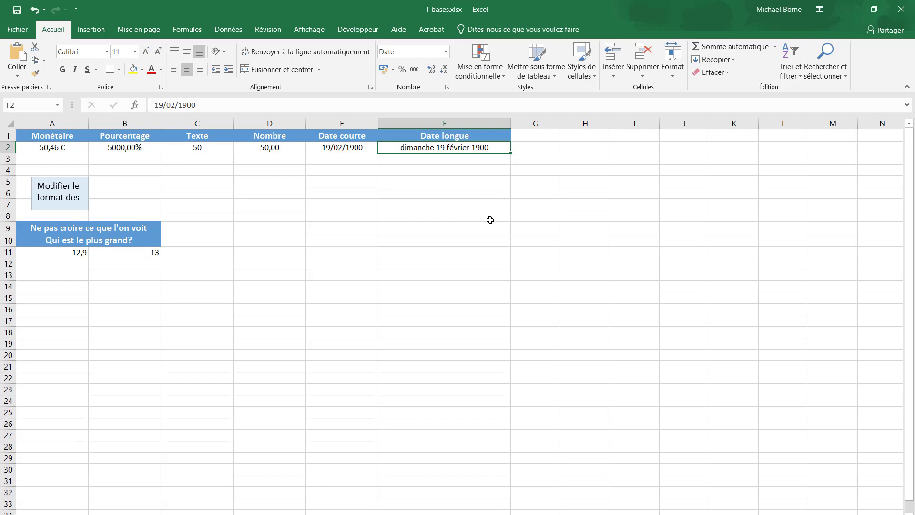
- Replace the percentage value in cell B2 with 50%
left_click(65, 147)
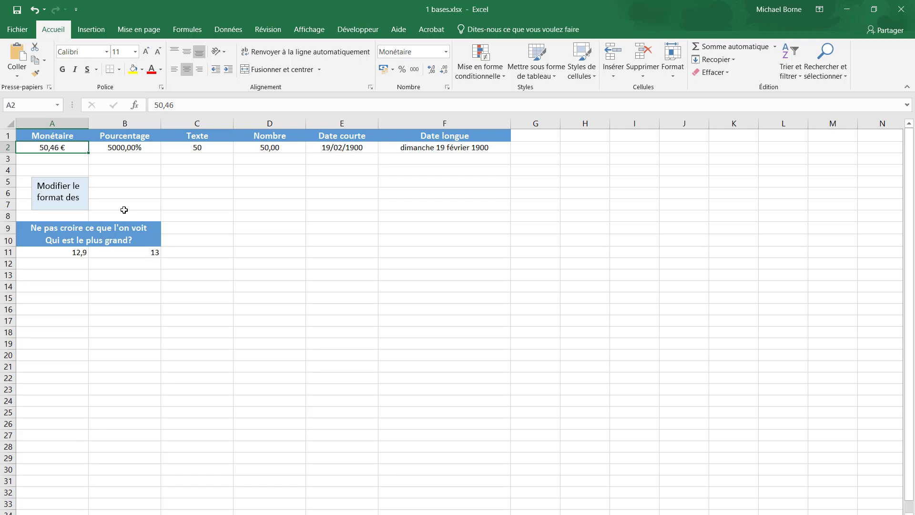
left_click(149, 148)
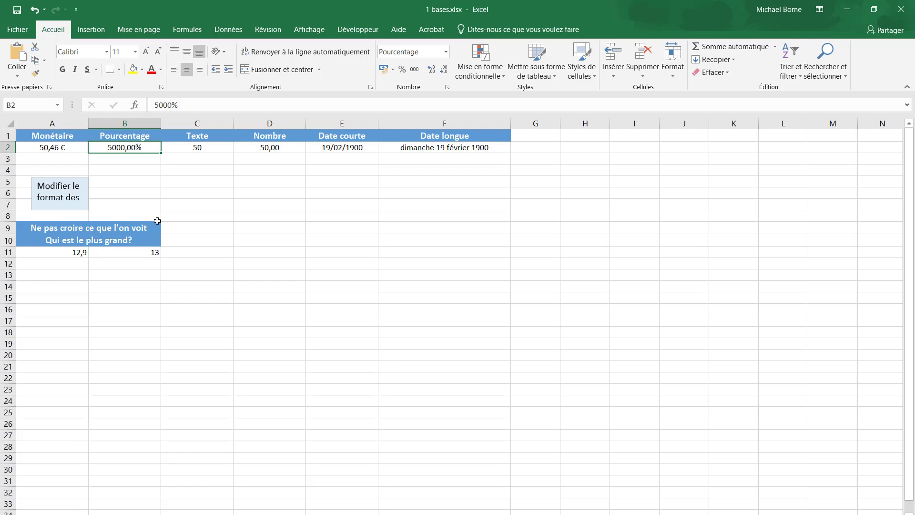
type("50")
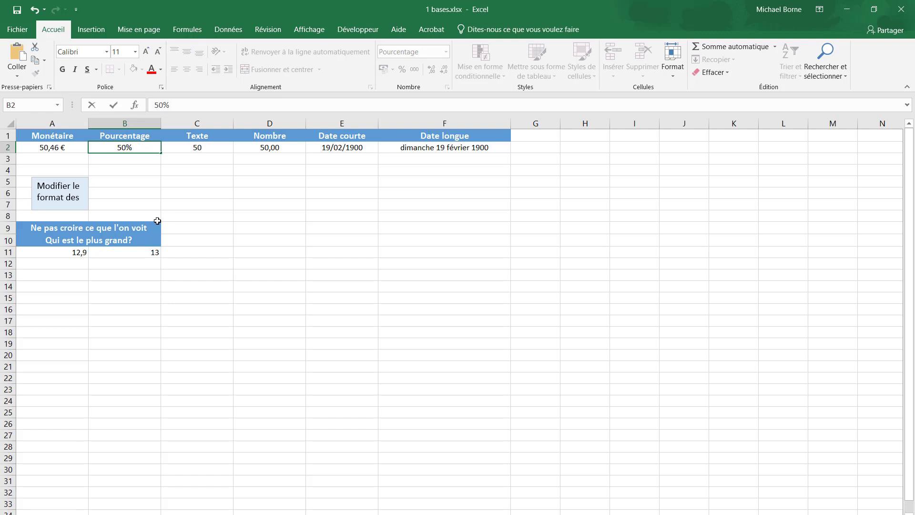
key("Return")
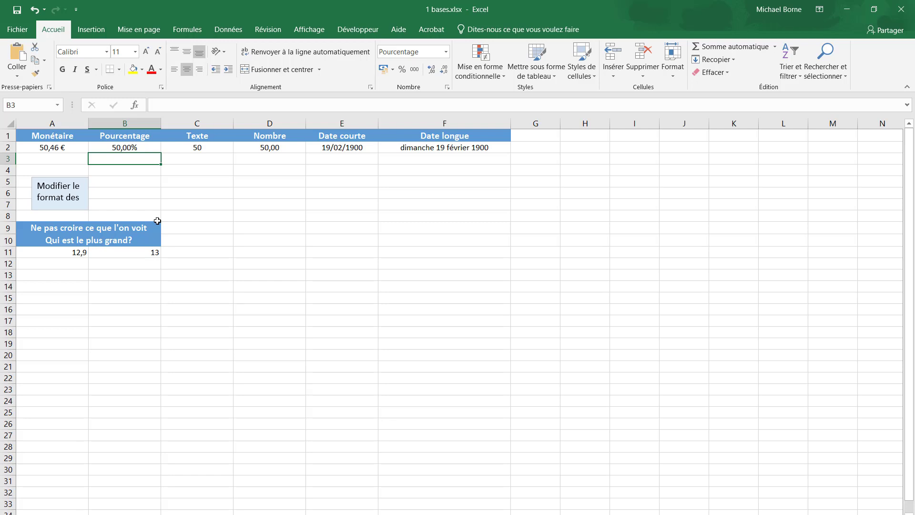
- Examine the stored values and number formats of the two date cells E2 and F2 and of cell A11
left_click(365, 149)
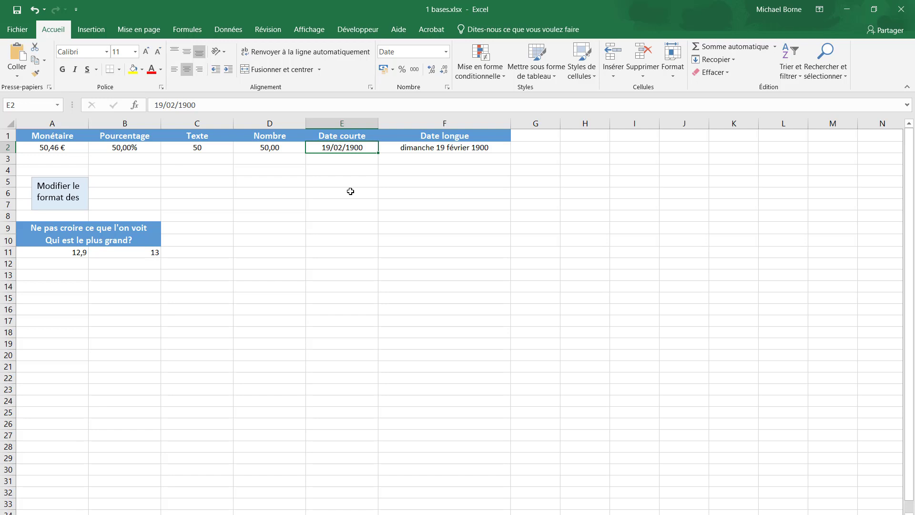
left_click(444, 149)
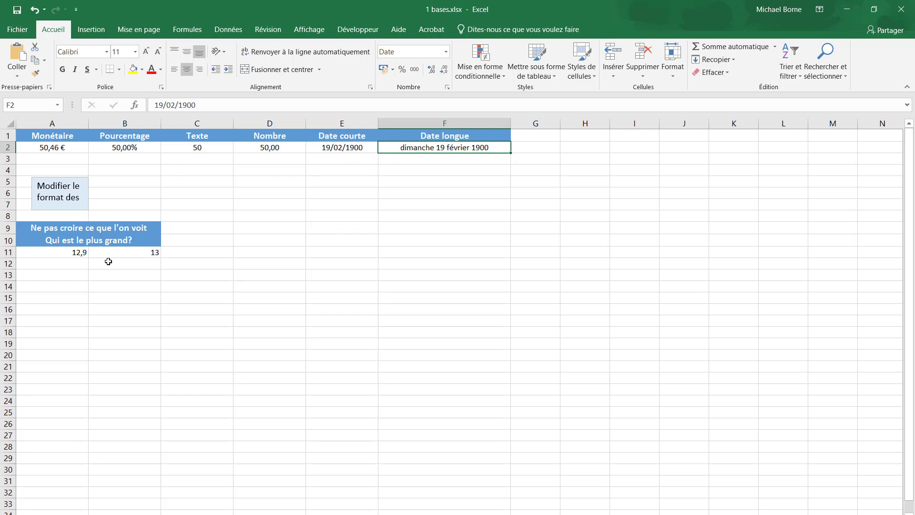
left_click(65, 254)
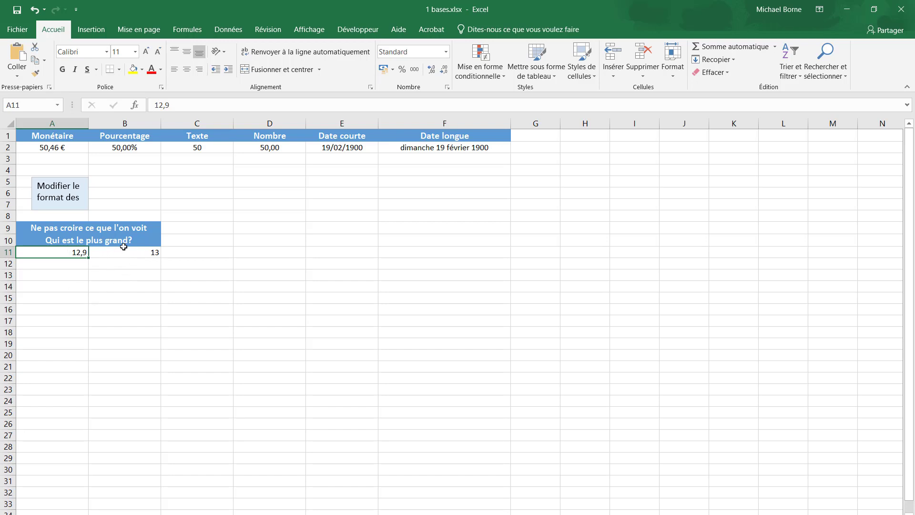
- Increase the number of decimals displayed in cell B11 and highlight its stored value for comparison
left_click(119, 254)
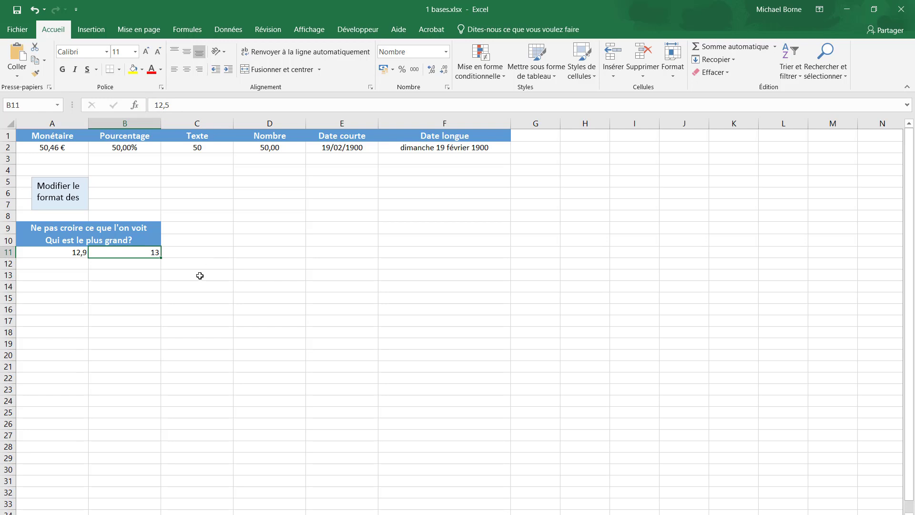
left_click(433, 73)
left_click(433, 73)
left_click(435, 76)
left_click_drag(171, 104, 155, 103)
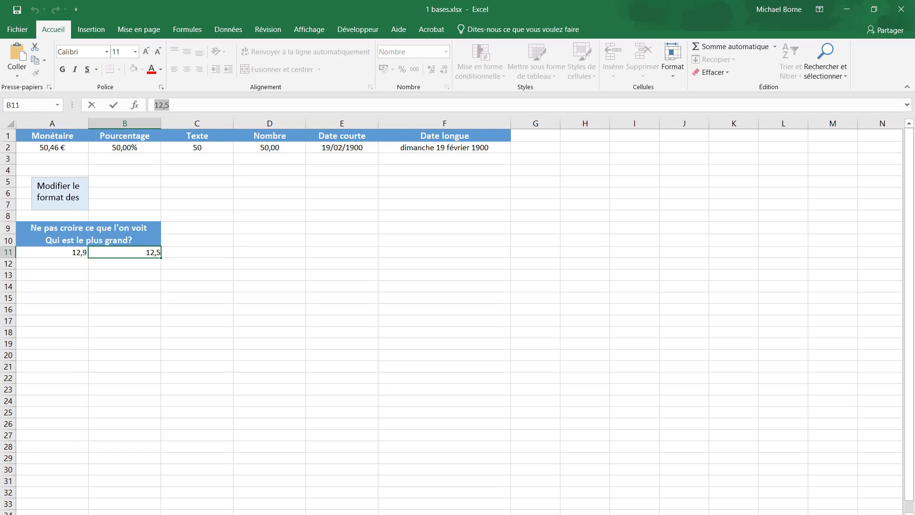
- On the sheet with the Jours and Mois columns, fill the series from A2 down to A17 using the Incrémenter les jours de semaine option
left_click(187, 514)
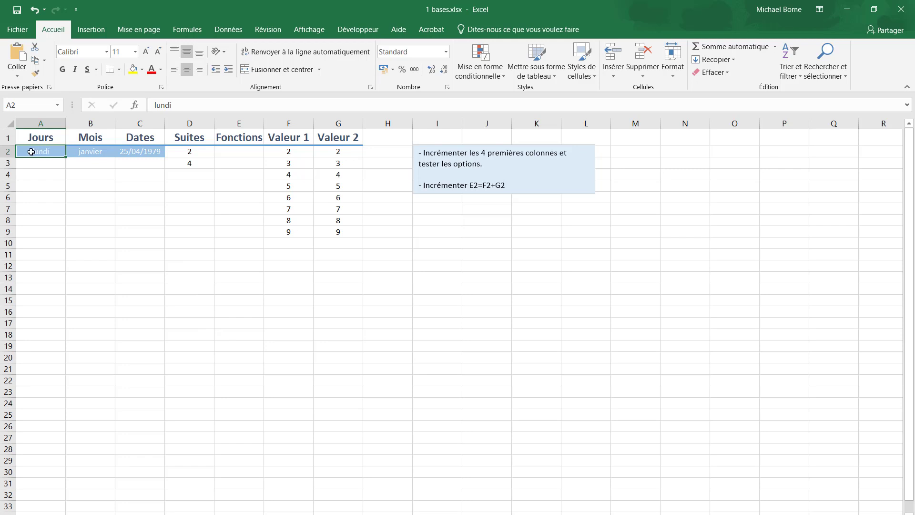
left_click_drag(39, 152, 41, 335)
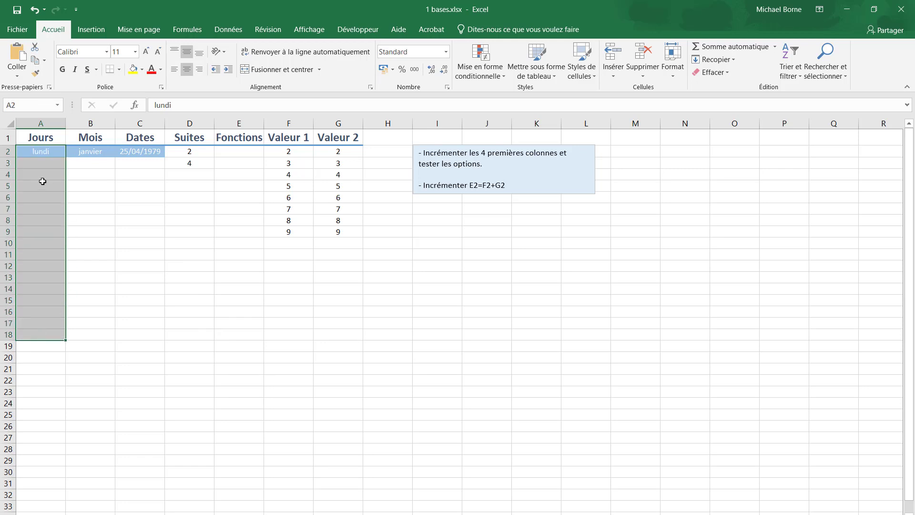
left_click(37, 152)
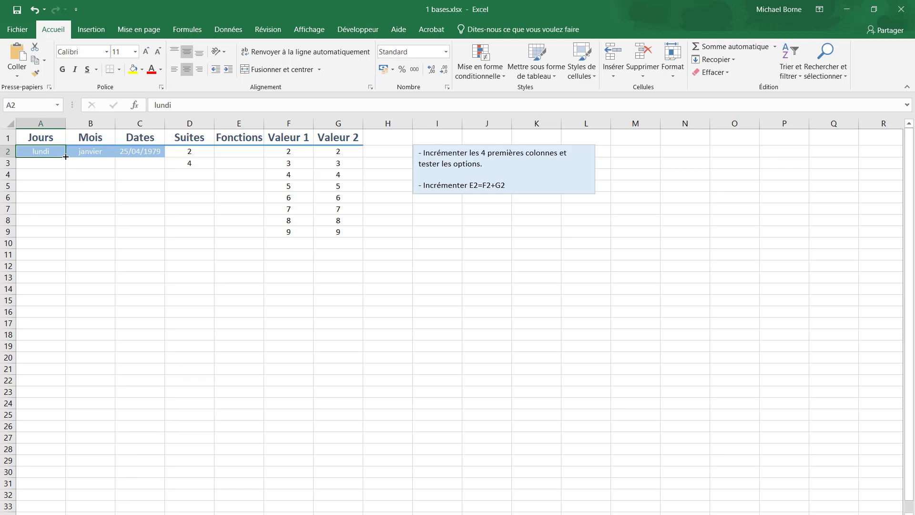
left_click_drag(65, 156, 65, 325)
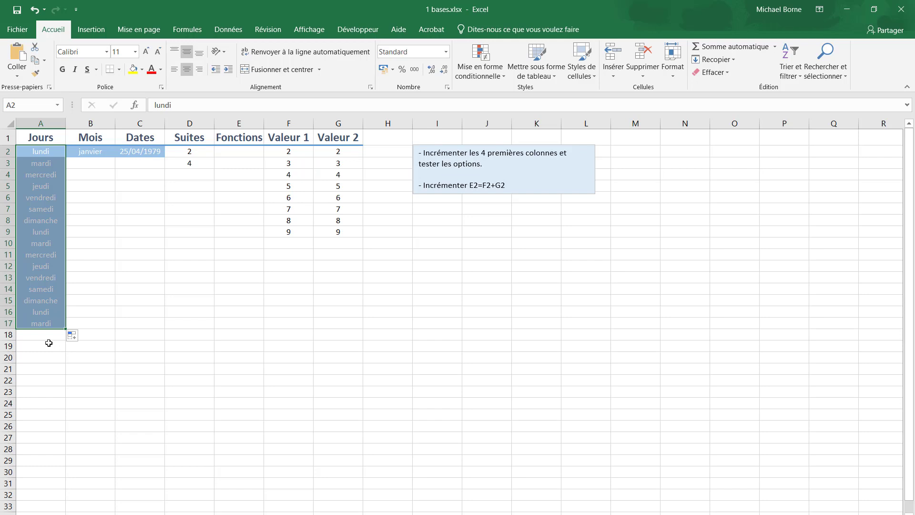
left_click(80, 339)
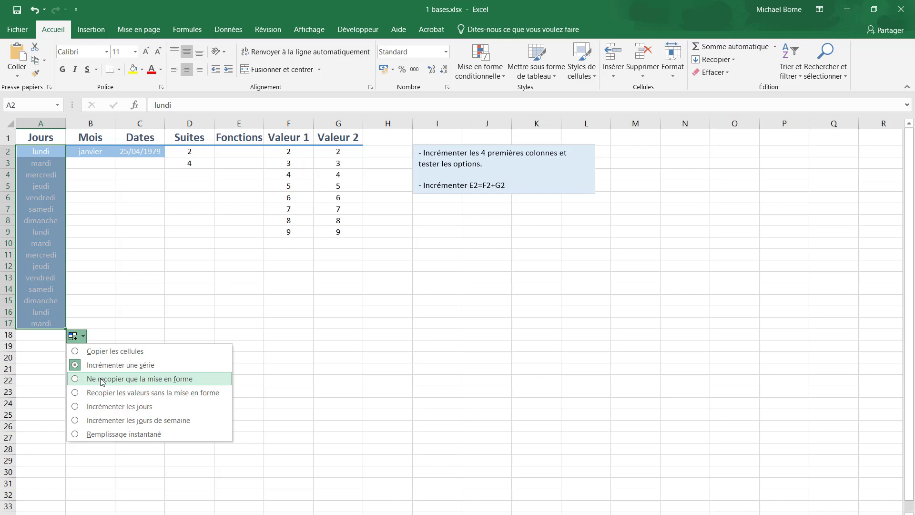
left_click(121, 422)
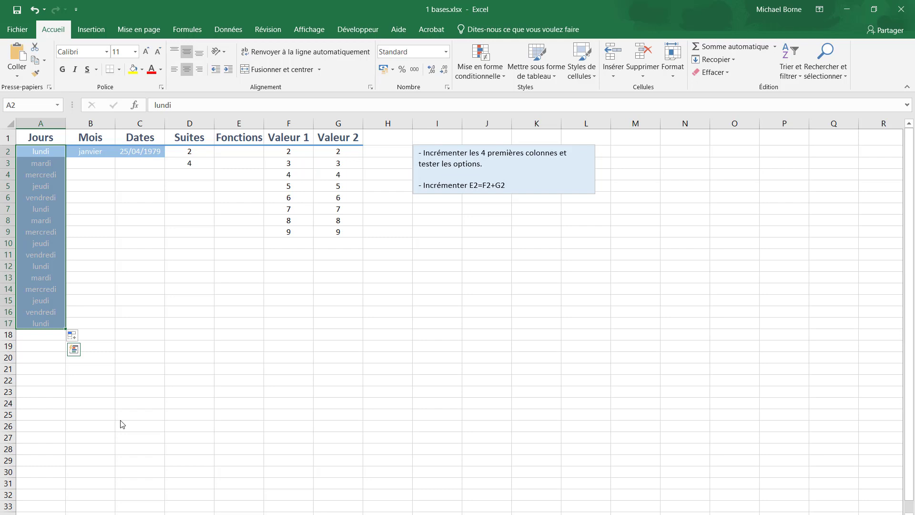
- Autofill the Mois series from B2 and the Dates series from C2 down to row 17
left_click(96, 152)
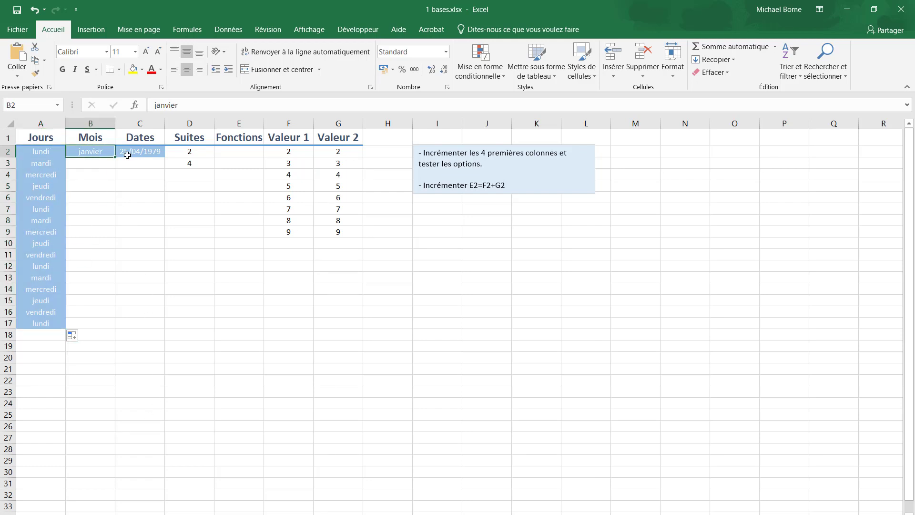
left_click_drag(115, 157, 100, 328)
left_click(153, 156)
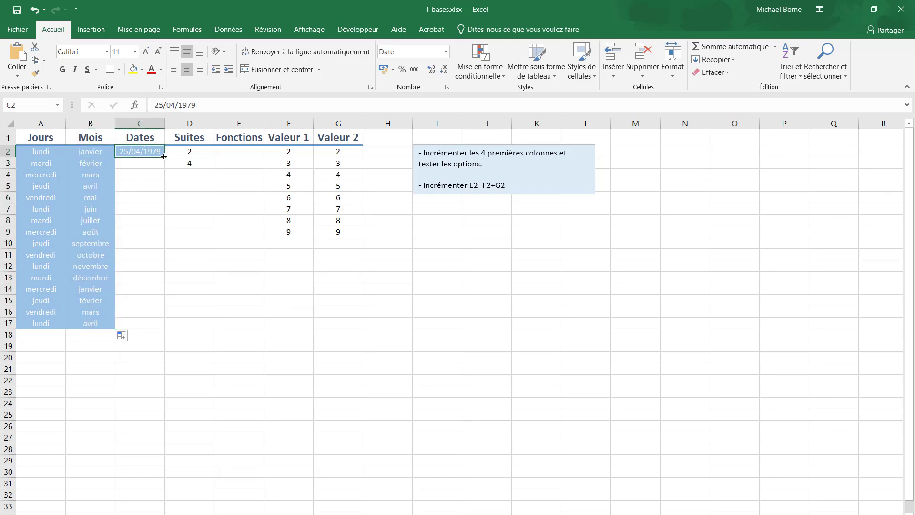
left_click_drag(164, 156, 162, 327)
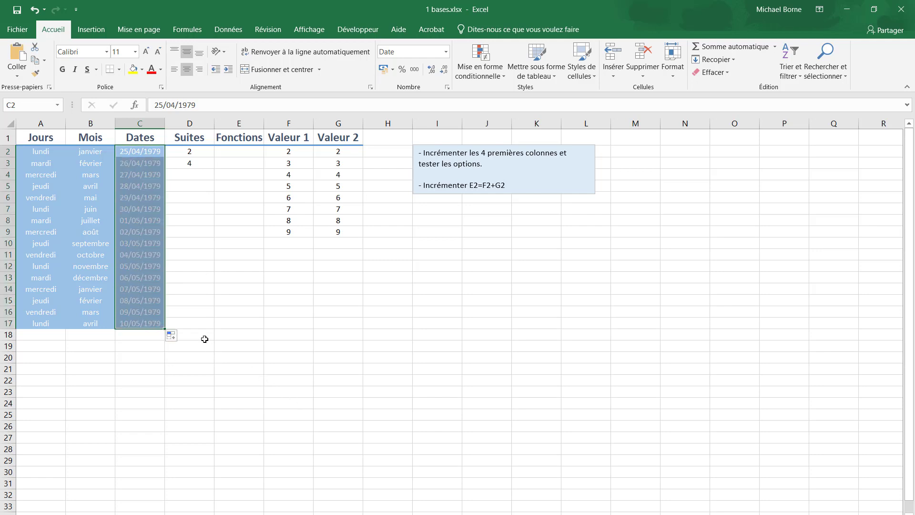
left_click(202, 324)
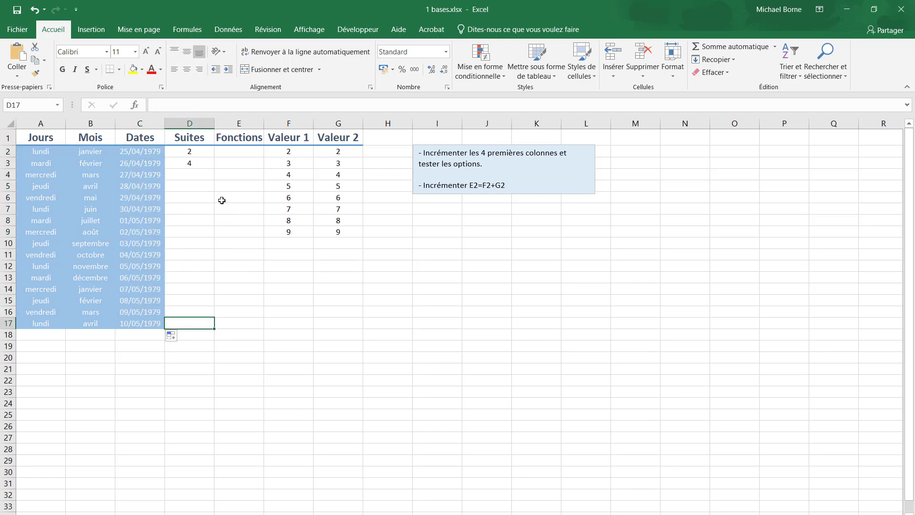
- Extend the Suites number series from D2:D3 down to D17
left_click(200, 150)
left_click_drag(200, 151, 200, 164)
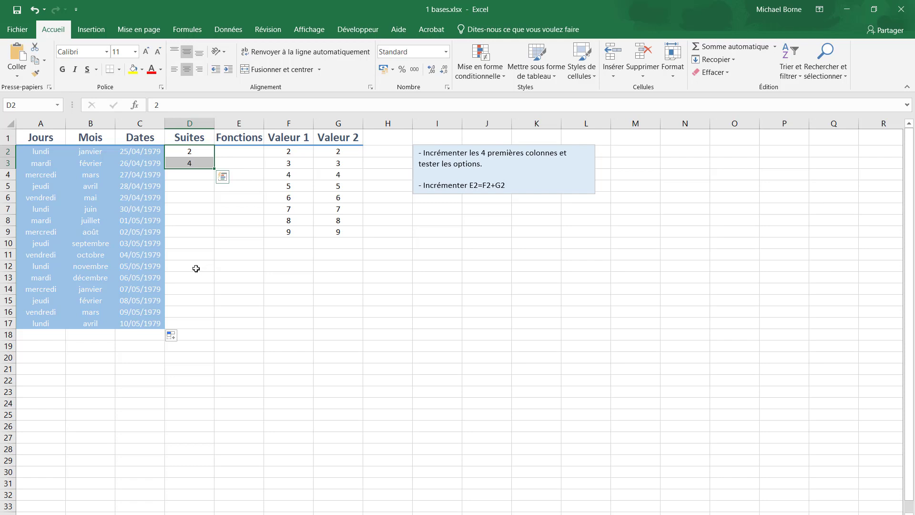
left_click_drag(214, 168, 213, 328)
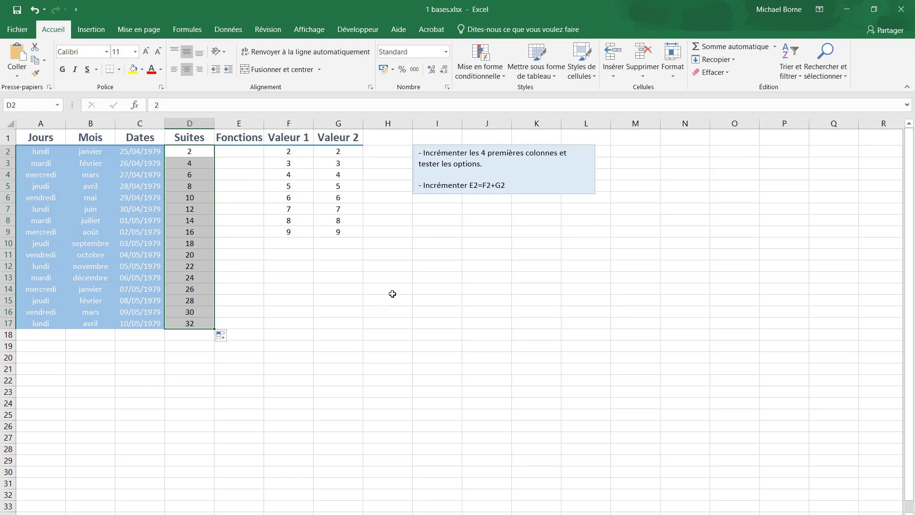
- Enter the formula =F2+G2 in cell E2 of the Fonctions column
left_click(252, 156)
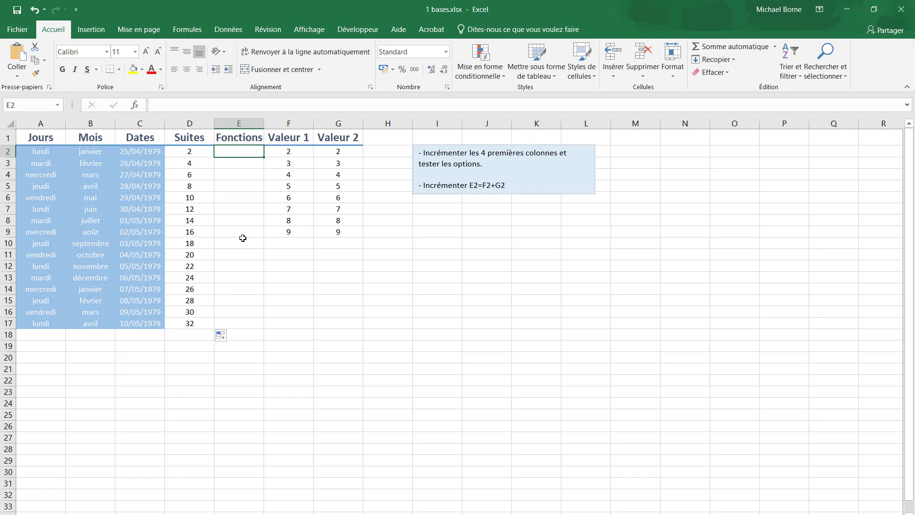
type("=")
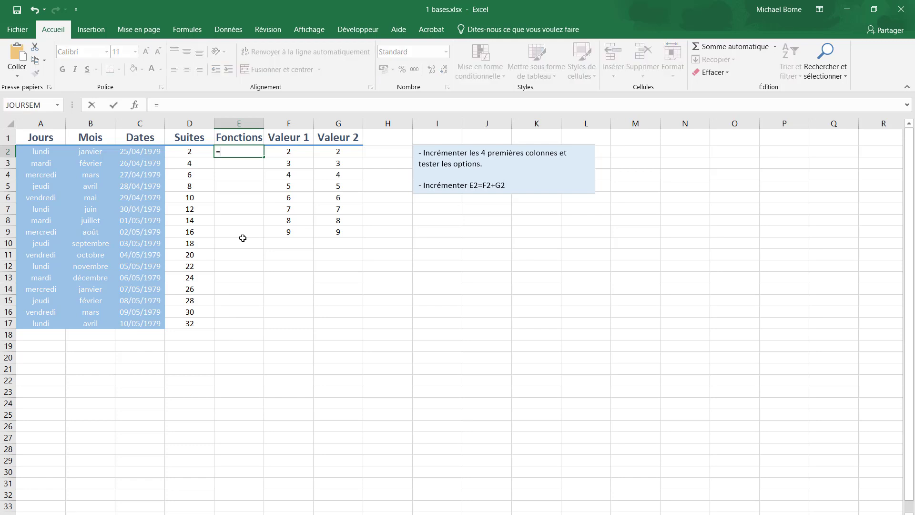
left_click(297, 154)
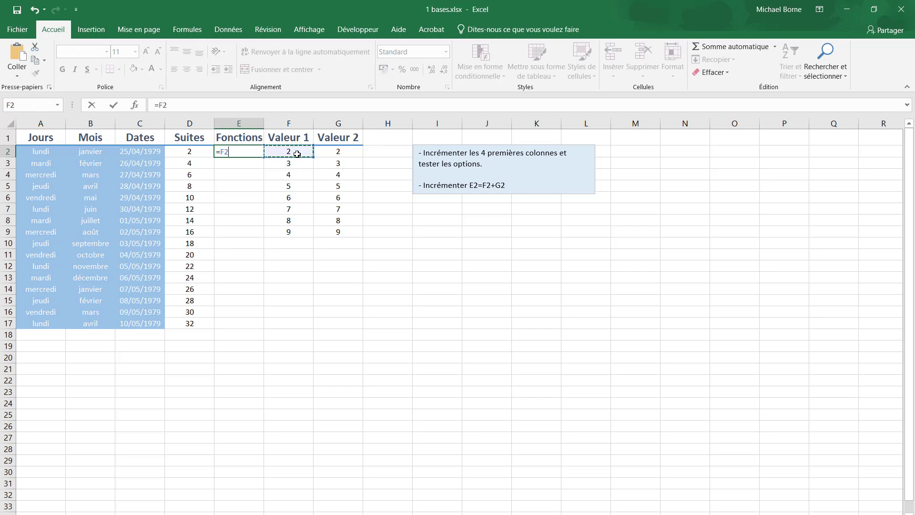
type("+")
left_click(347, 153)
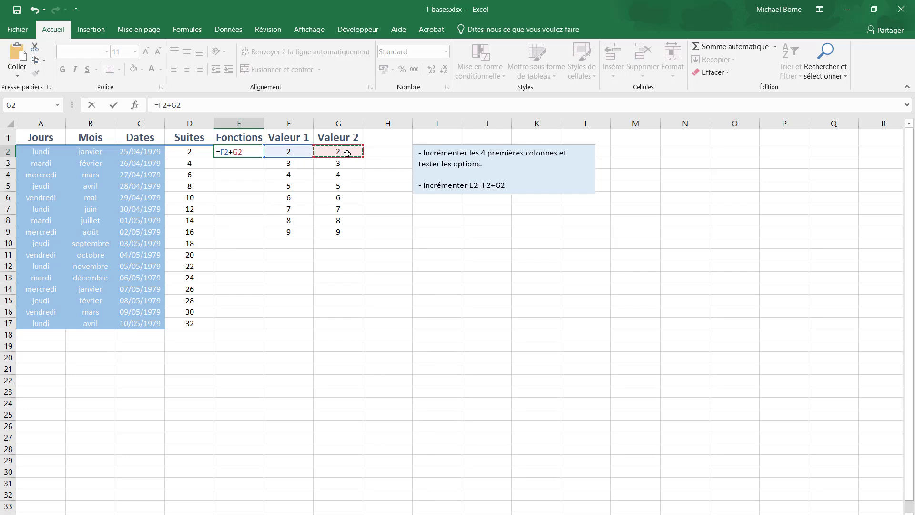
key("Return")
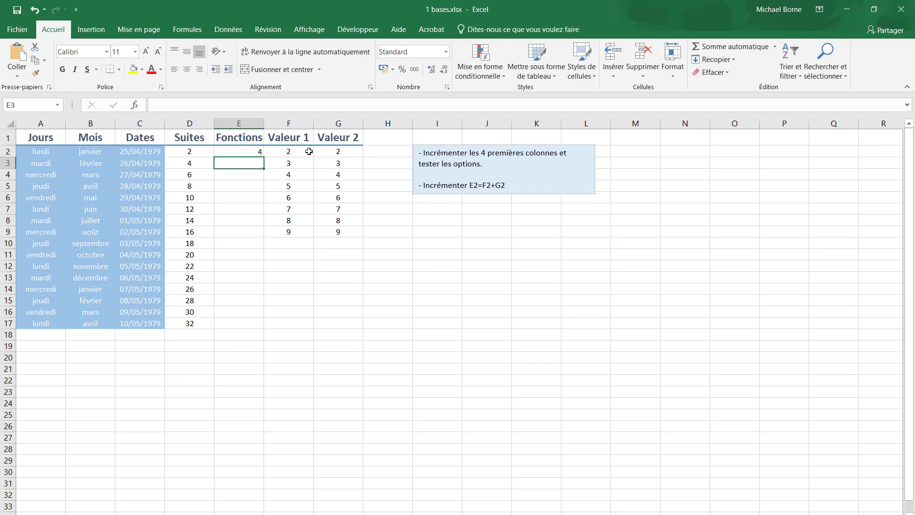
- Fill the E2 formula down to E9 and inspect the cell references in the first and last formulas
left_click(253, 151)
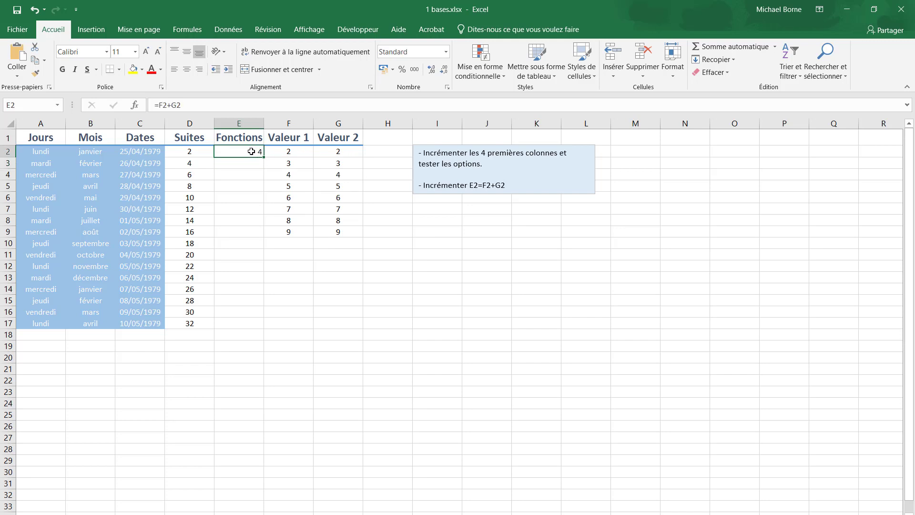
double_click(251, 151)
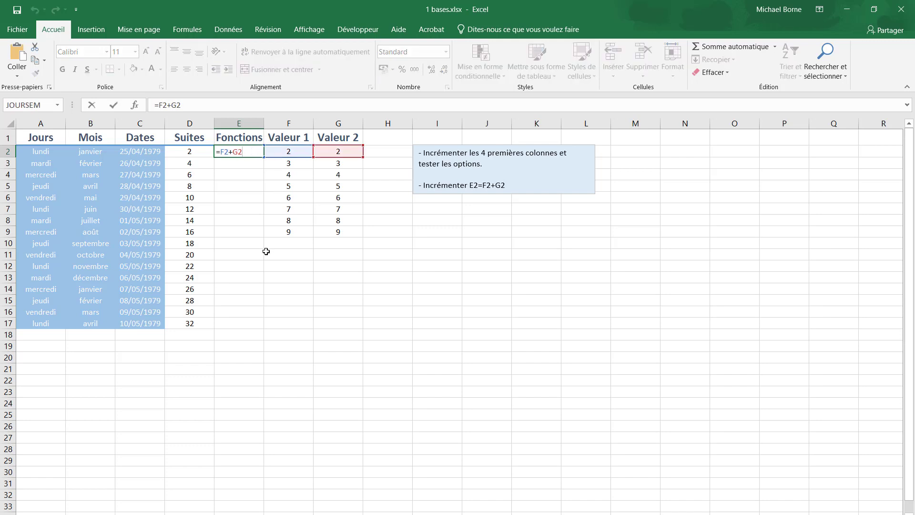
left_click(193, 108)
key("Return")
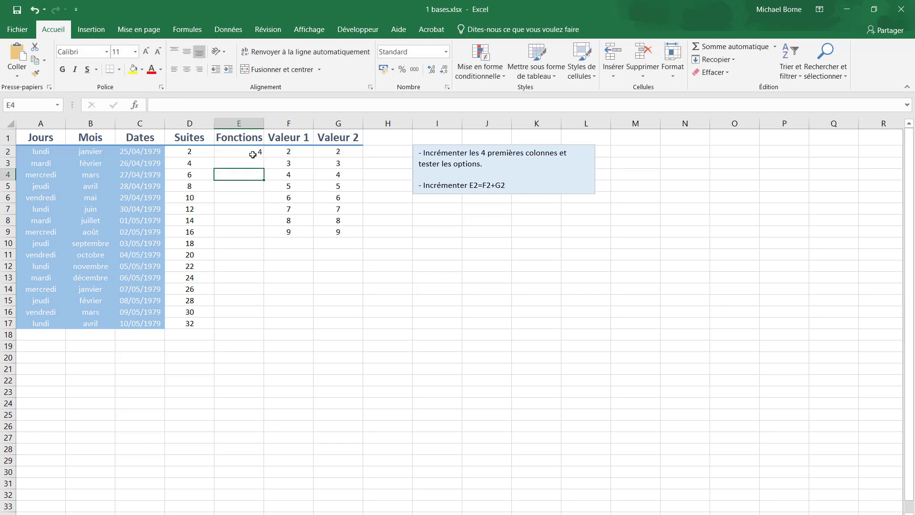
left_click(257, 152)
left_click_drag(263, 157, 262, 235)
left_click(255, 232)
double_click(254, 231)
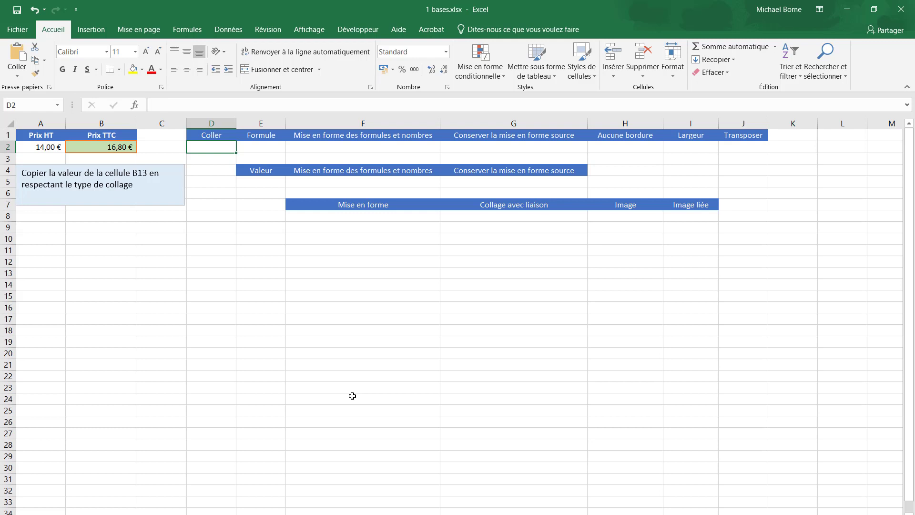
- On the sheet with Prix HT and Prix TTC, copy cell B2 and paste it into D2 with the Coller option
left_click(50, 148)
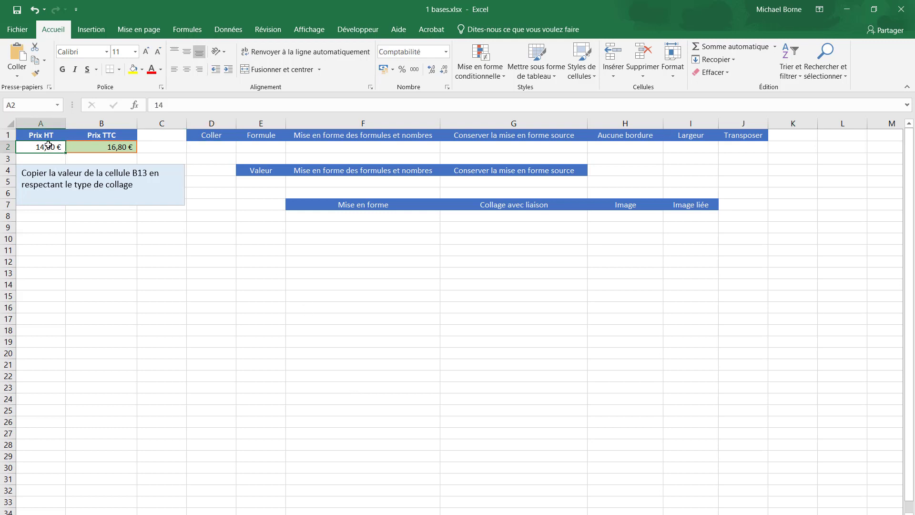
left_click(120, 147)
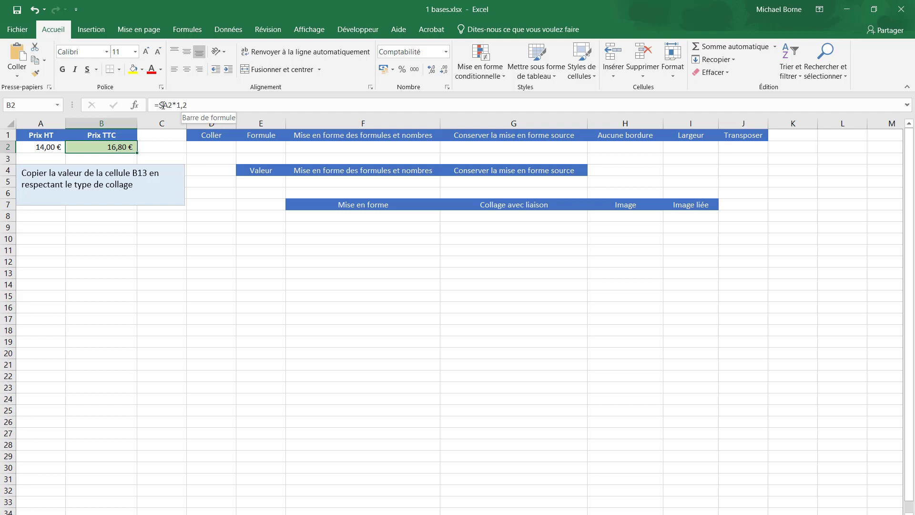
right_click(112, 148)
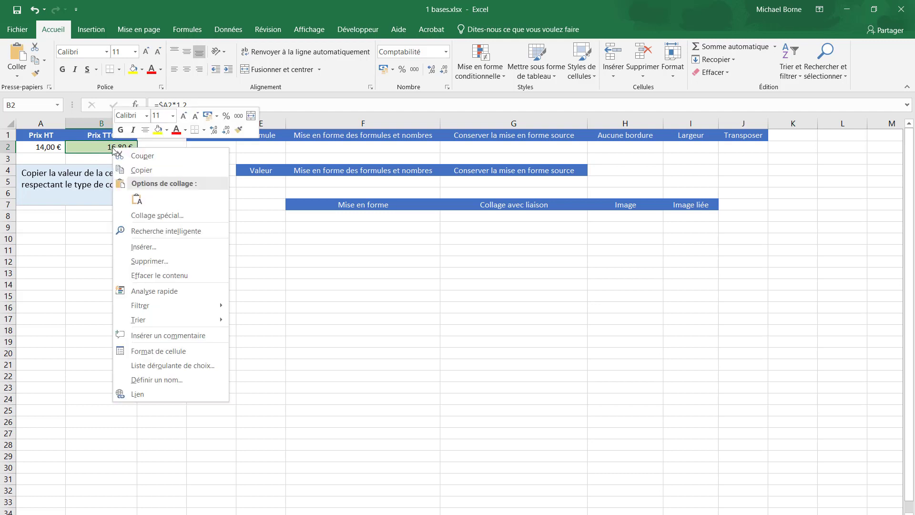
left_click(142, 170)
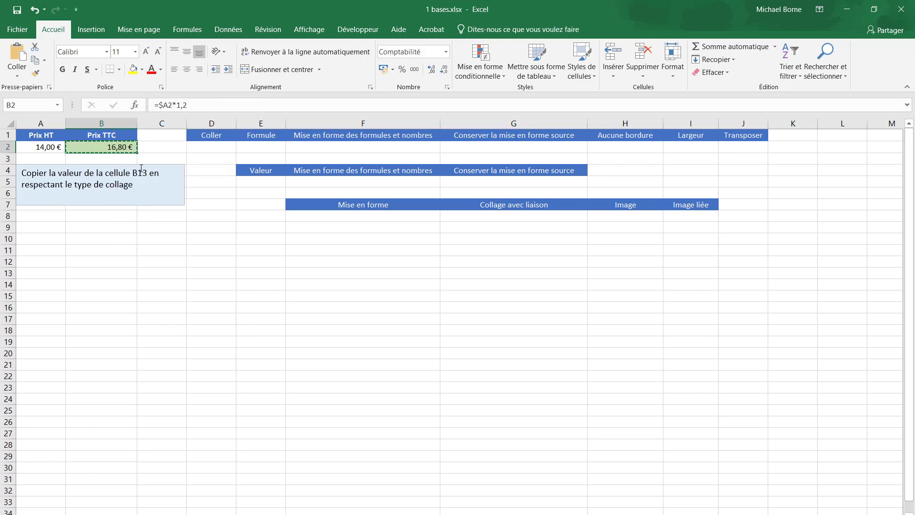
right_click(220, 149)
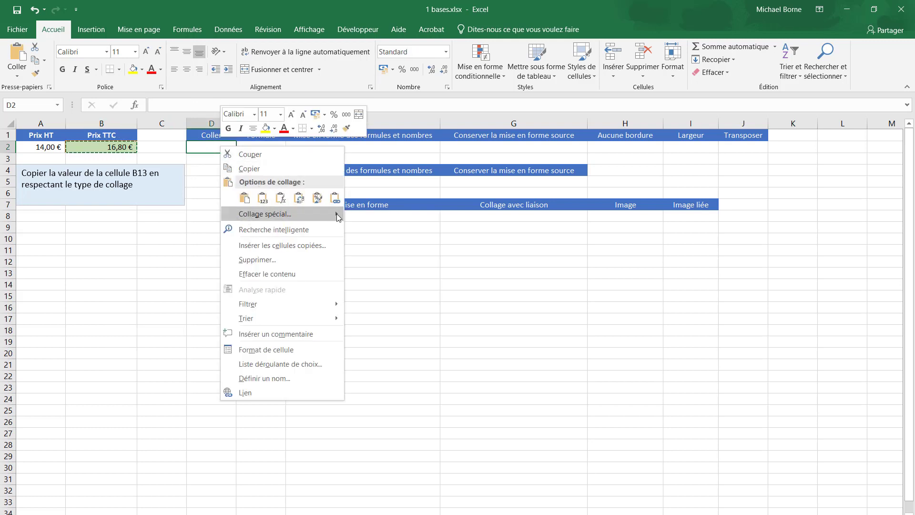
mouse_move(339, 217)
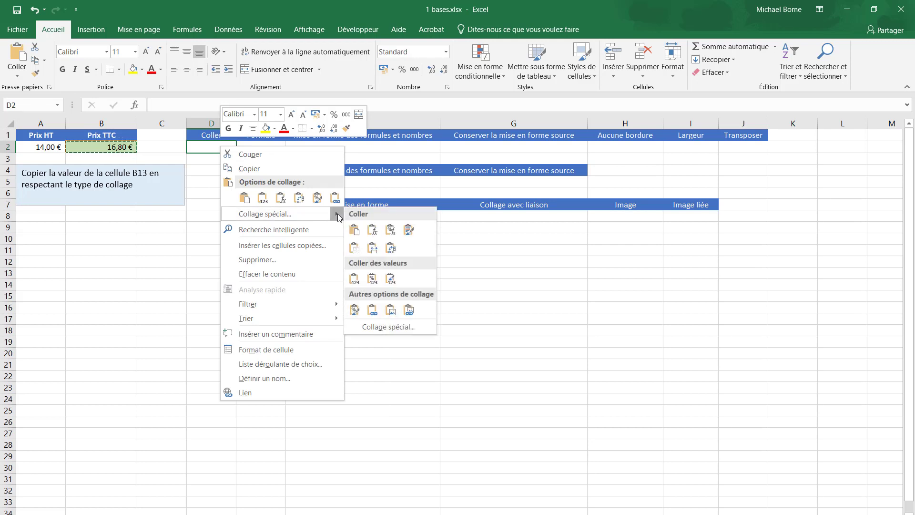
left_click(354, 231)
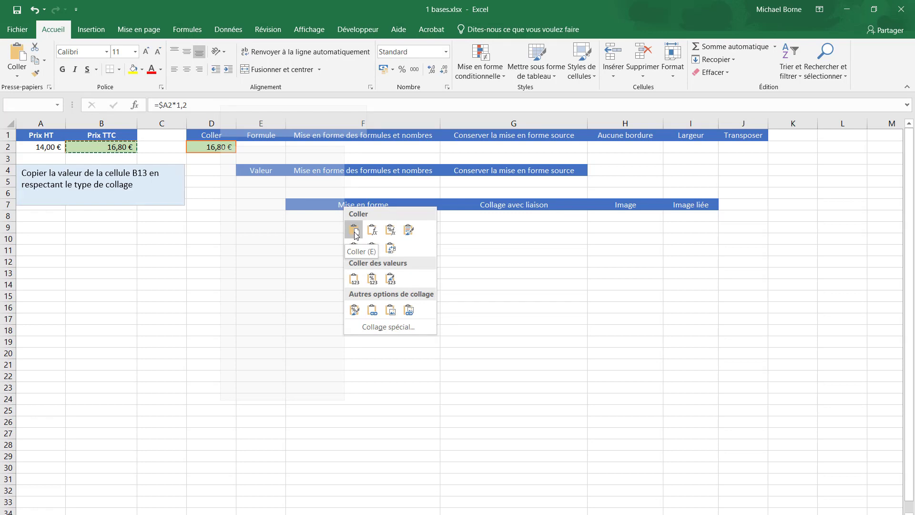
- Paste the copied B2 into E2 as formula only, and into F2 as formula with number formatting
right_click(282, 150)
mouse_move(395, 219)
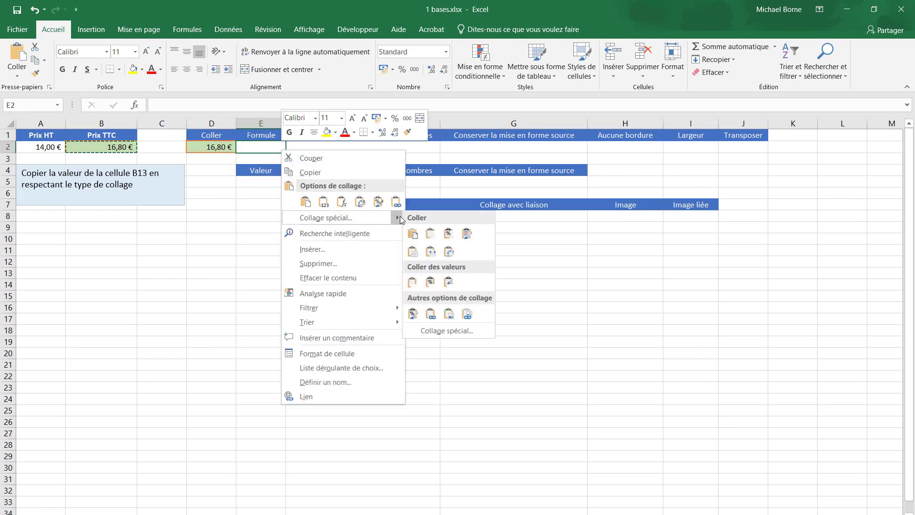
left_click(434, 235)
left_click(329, 147)
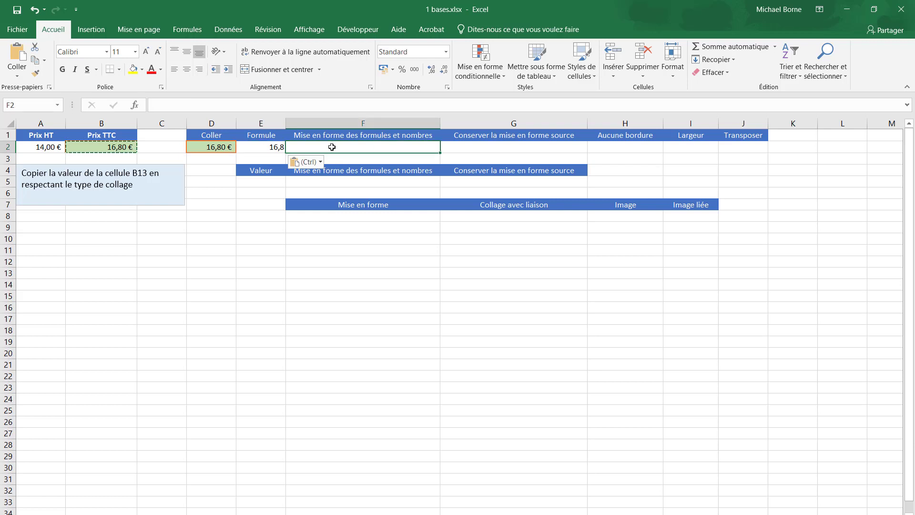
right_click(345, 148)
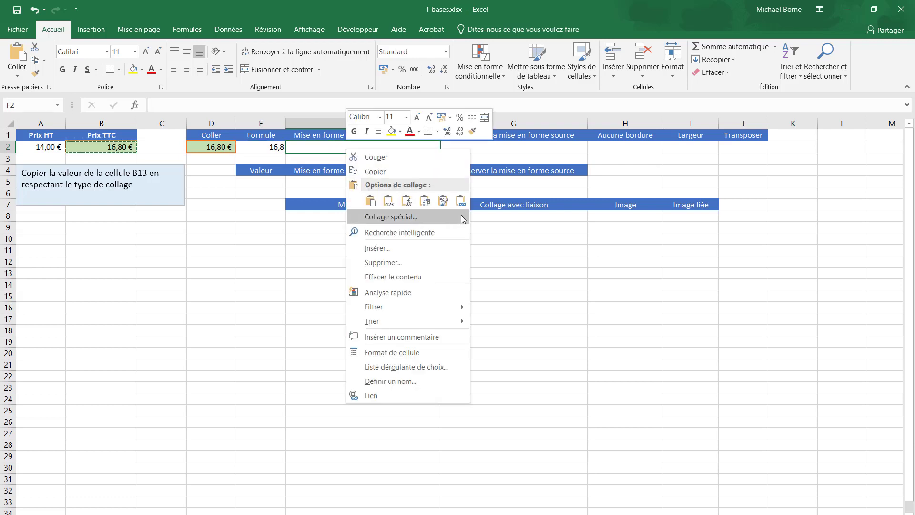
mouse_move(468, 218)
left_click(516, 232)
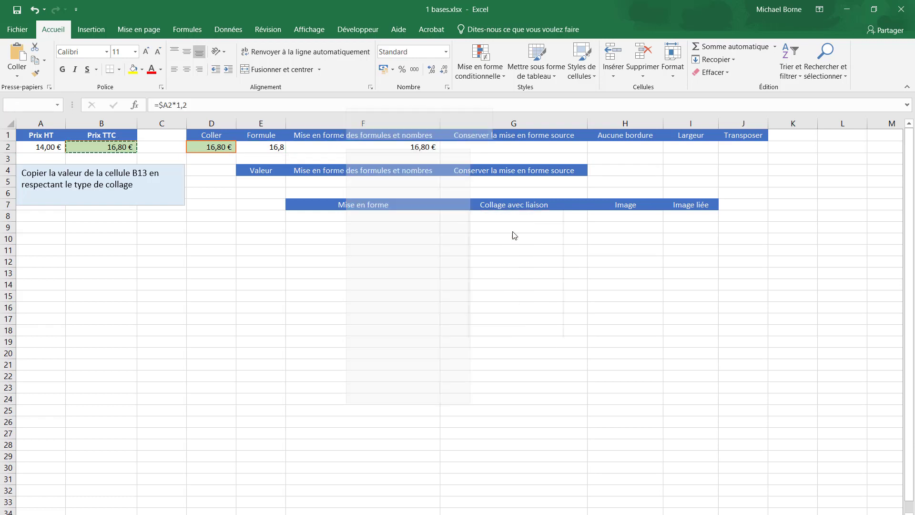
- Paste the copied B2 into G2 keeping the source formatting, and into H2 without borders
left_click(495, 147)
right_click(495, 147)
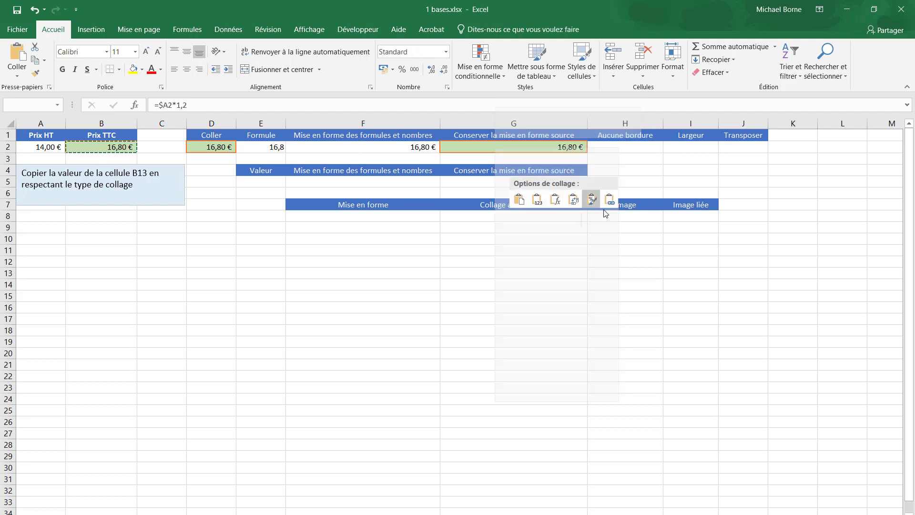
mouse_move(601, 215)
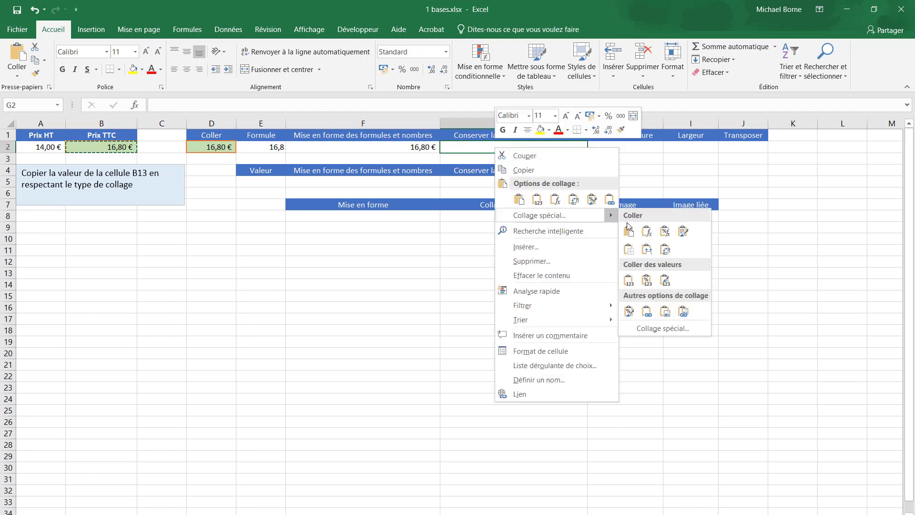
left_click(665, 249)
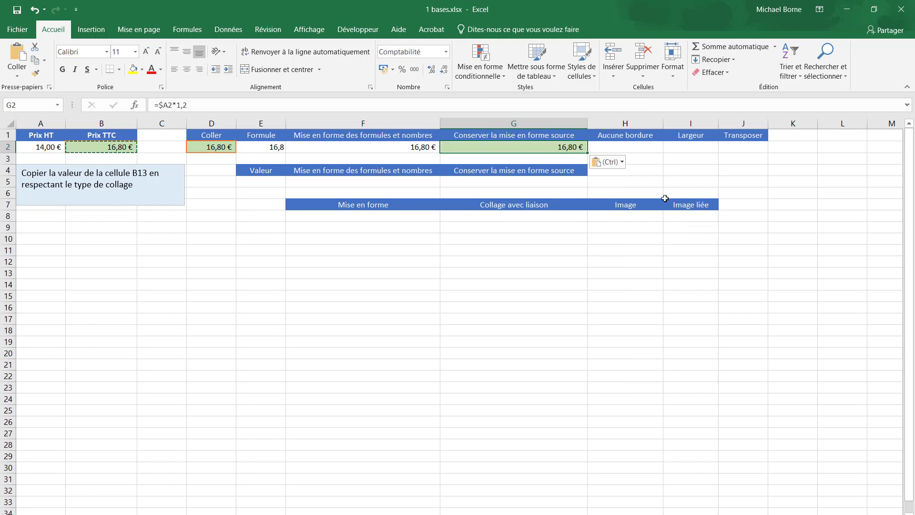
left_click(635, 146)
right_click(641, 148)
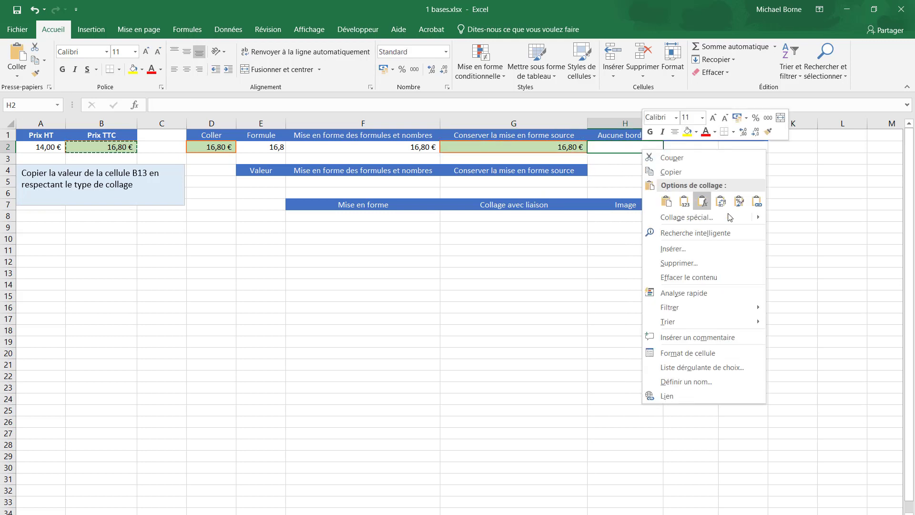
mouse_move(760, 219)
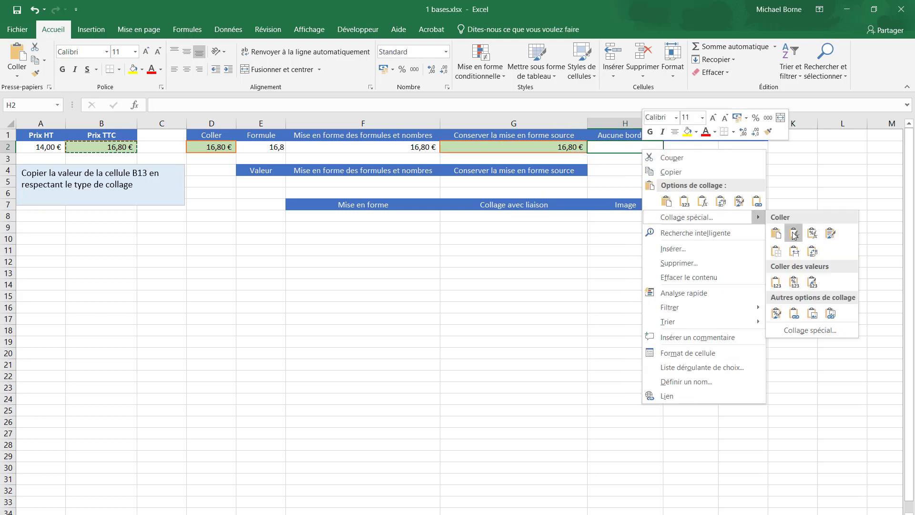
left_click(777, 250)
- Paste the copied B2 into I2, under Largeur, keeping the source column width
left_click(700, 149)
right_click(702, 148)
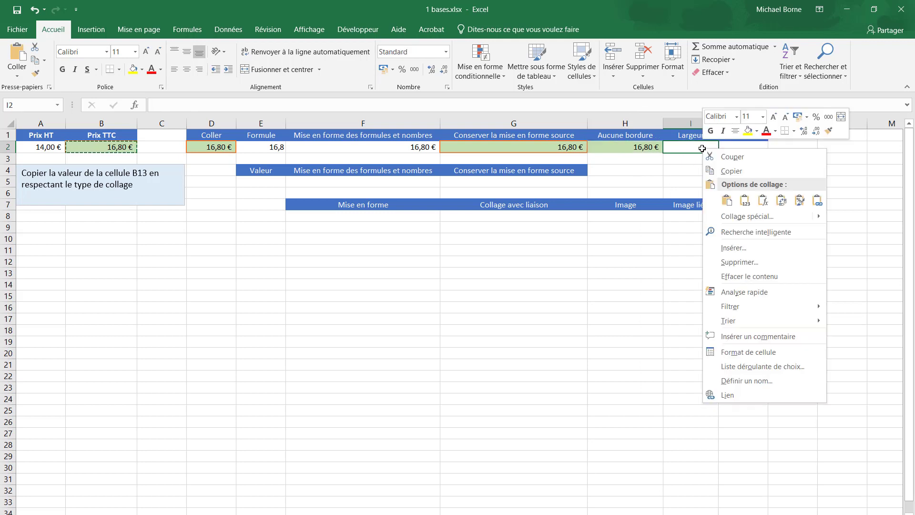
mouse_move(822, 216)
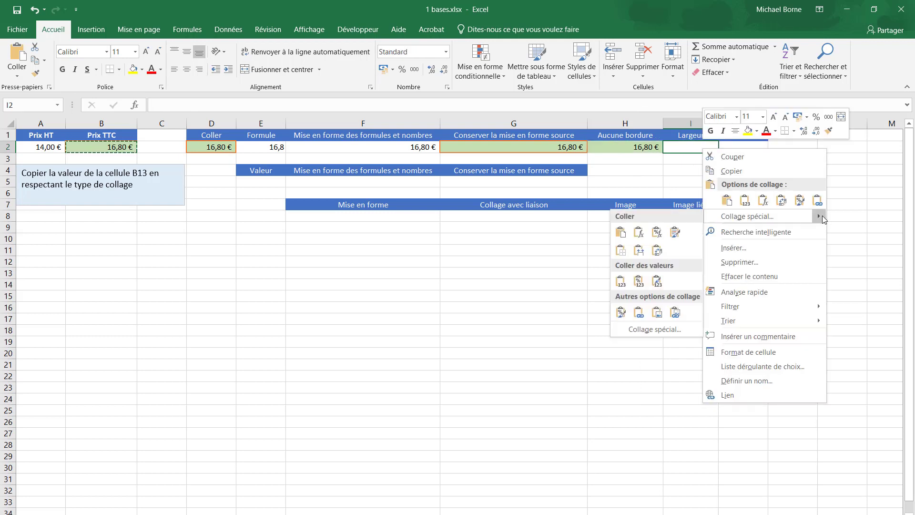
left_click(674, 232)
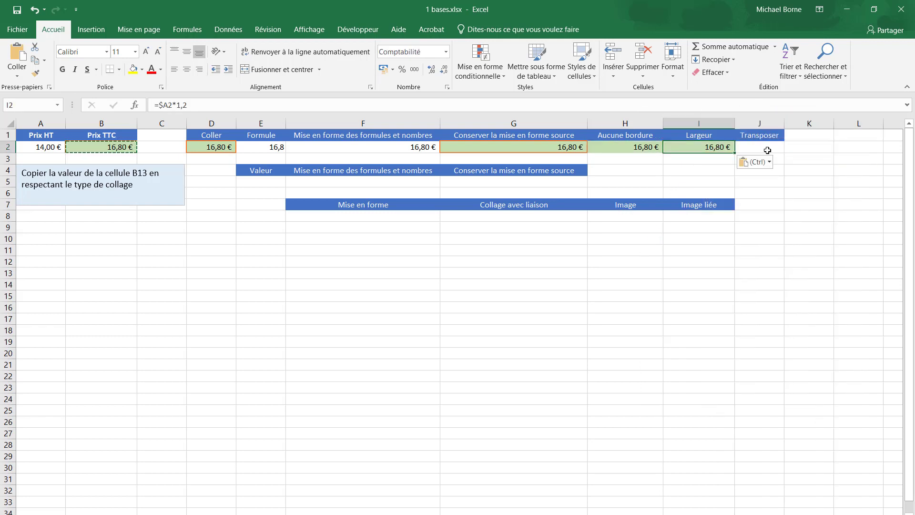
- Paste the copied B2 into J2, under Transposer, with the transpose option
left_click(767, 150)
right_click(768, 150)
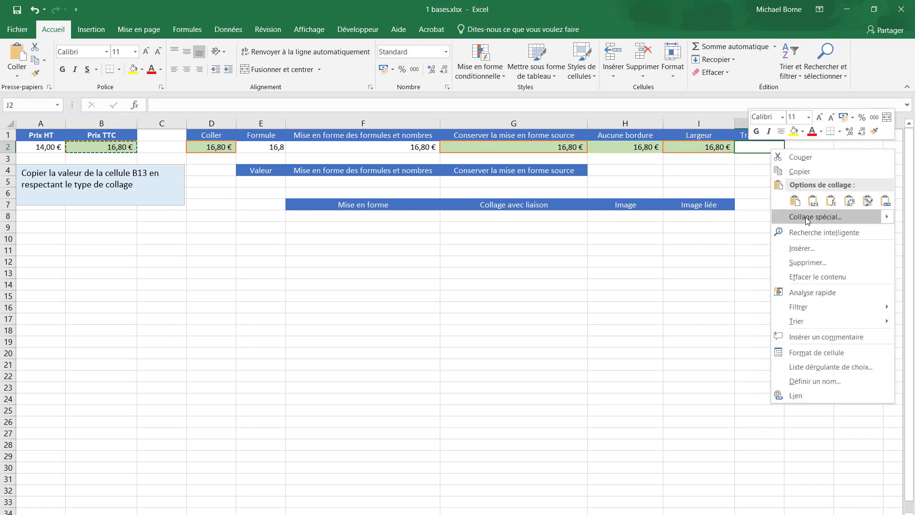
mouse_move(885, 218)
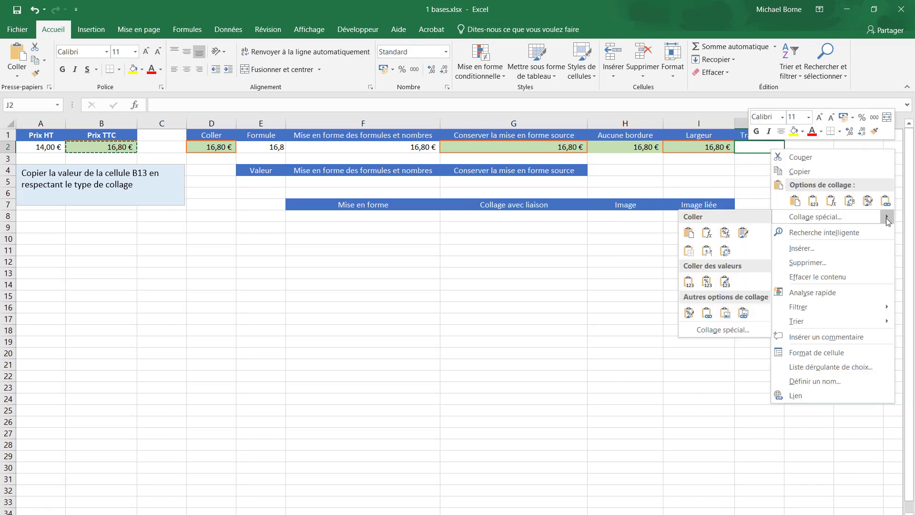
left_click(727, 251)
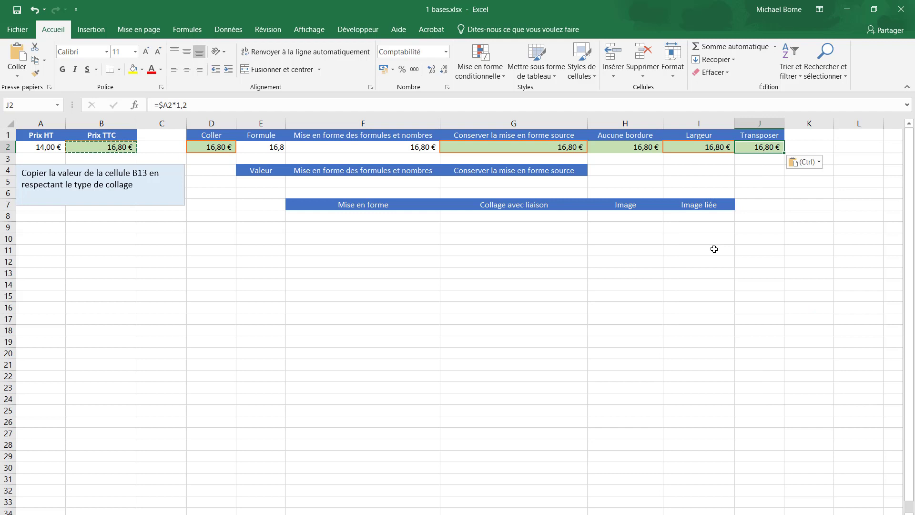
- Paste the copied B2 into E5 as value only, and into F5 as value with number formatting
left_click(264, 181)
right_click(262, 182)
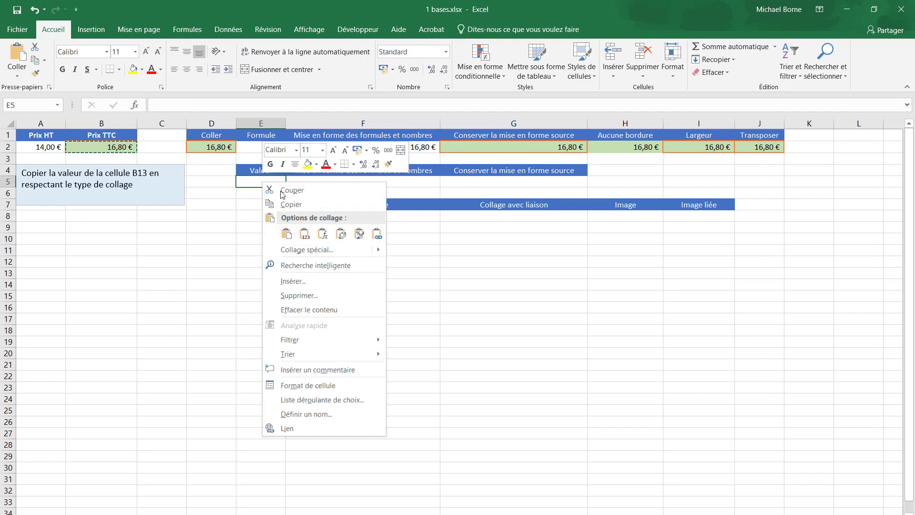
mouse_move(384, 252)
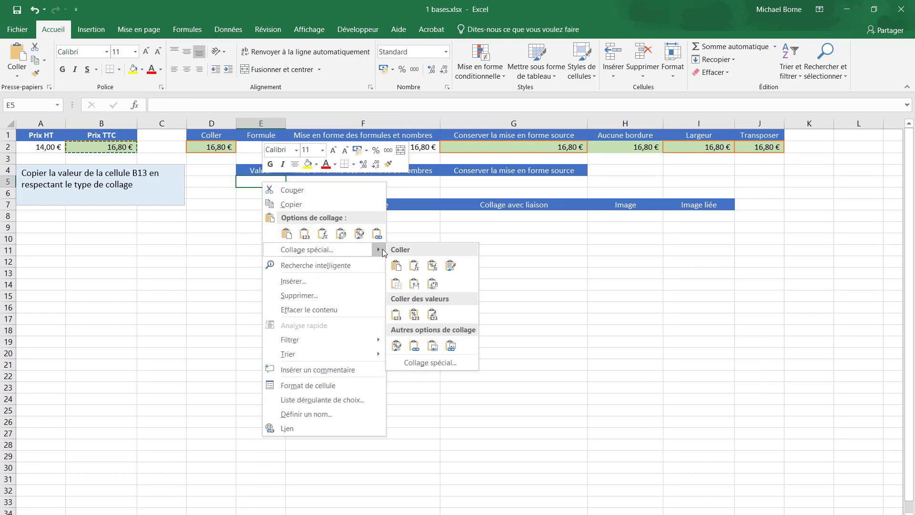
left_click(395, 314)
right_click(366, 183)
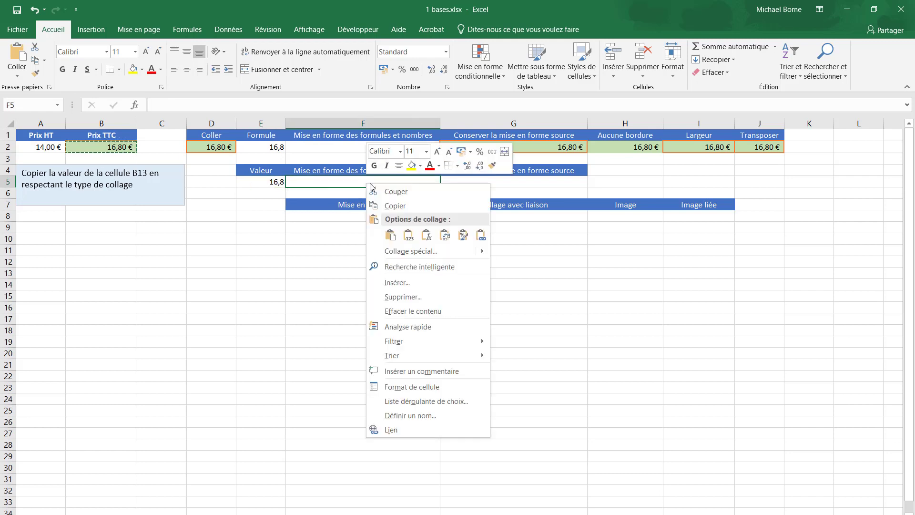
mouse_move(477, 254)
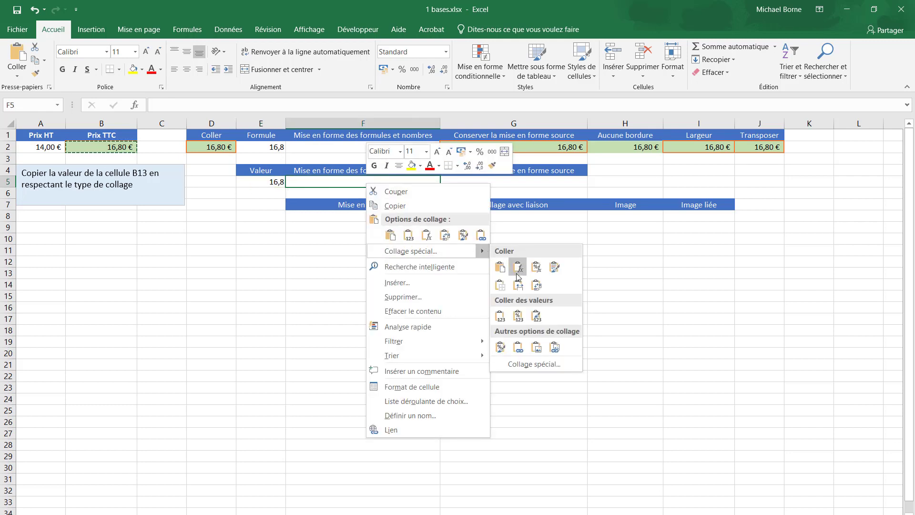
left_click(518, 315)
- Paste the copied B2 into G5 as a value with the source formatting
right_click(517, 184)
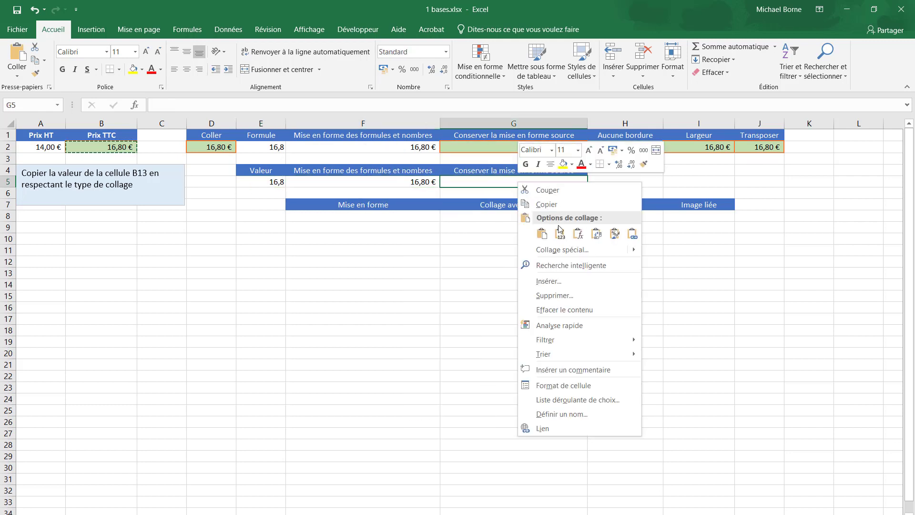
mouse_move(634, 249)
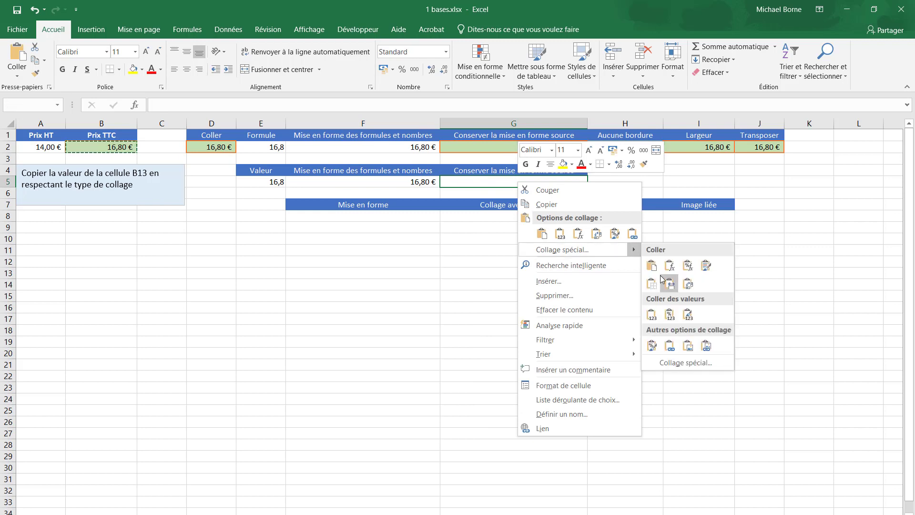
left_click(688, 314)
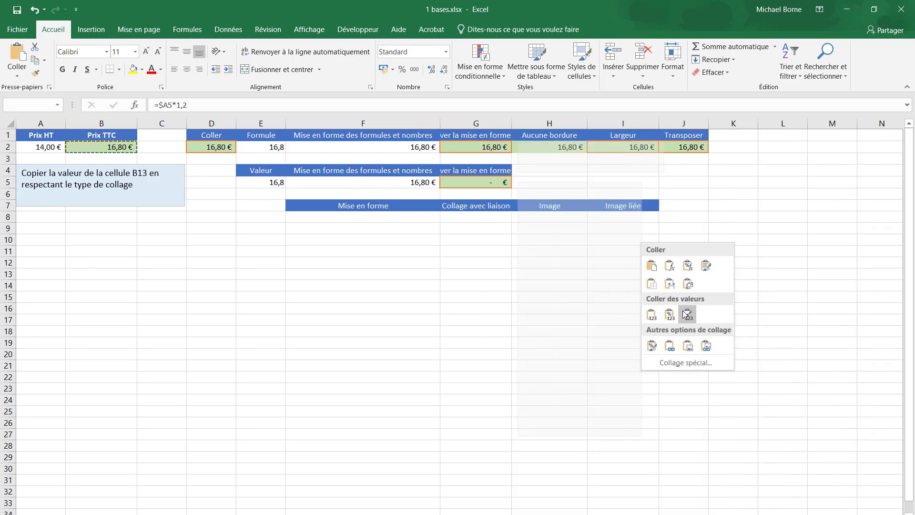
- Paste only the formatting of the copied B2 into F8, and a link to B2 into G8
right_click(360, 218)
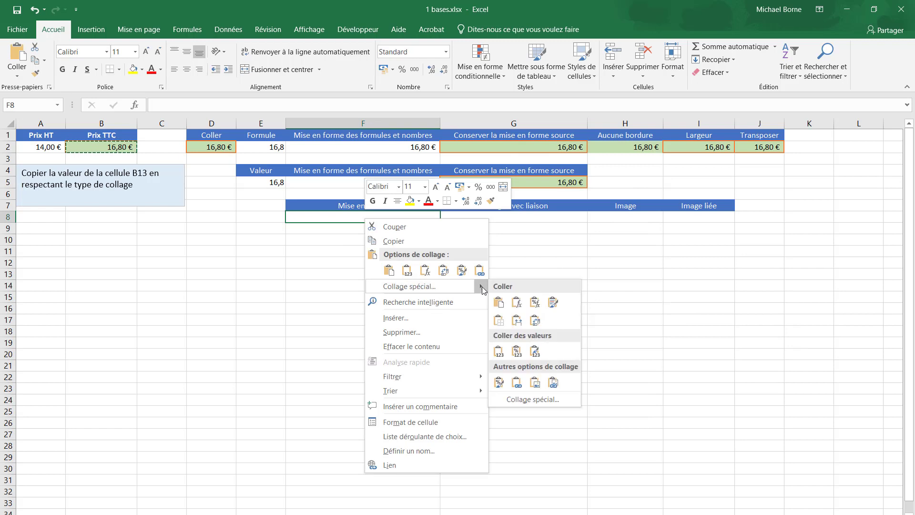
mouse_move(480, 287)
left_click(499, 384)
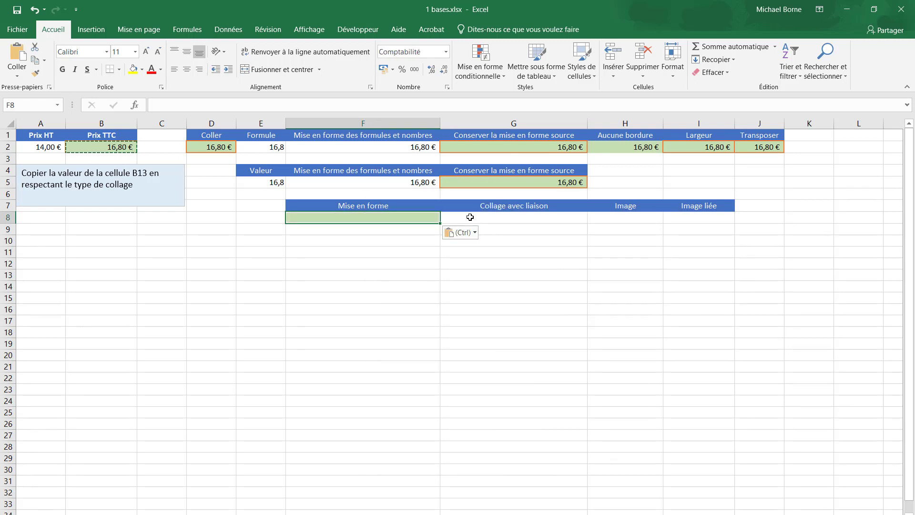
right_click(471, 219)
mouse_move(589, 286)
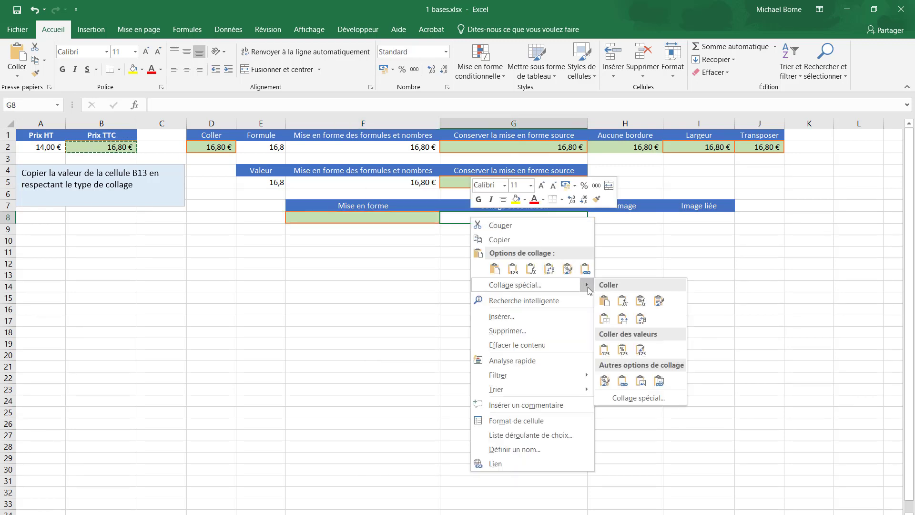
left_click(622, 381)
- Paste the copied B2 as a picture at H8 and as a linked picture at I8, and end copy mode
left_click(610, 217)
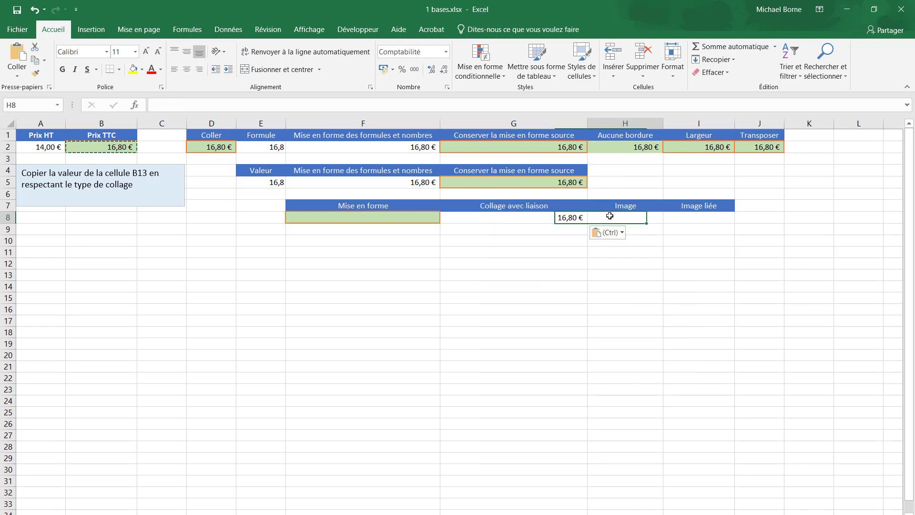
right_click(612, 217)
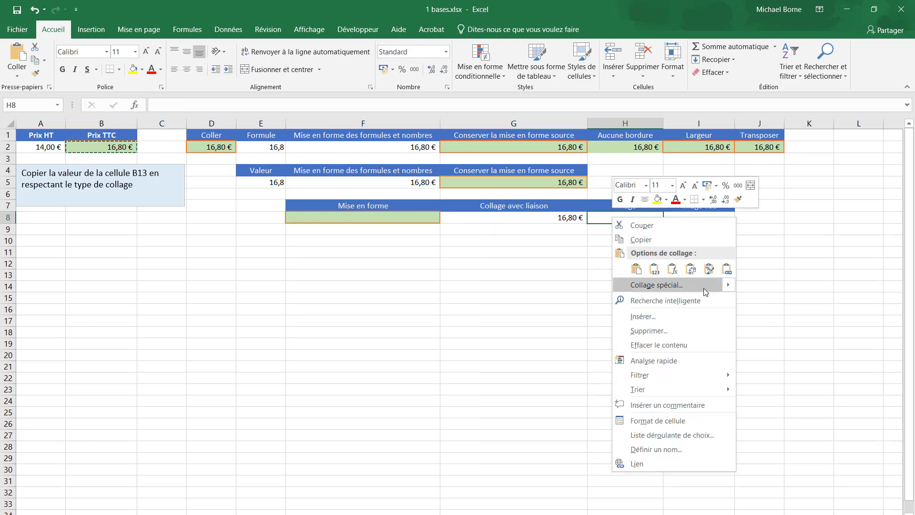
mouse_move(723, 285)
left_click(783, 380)
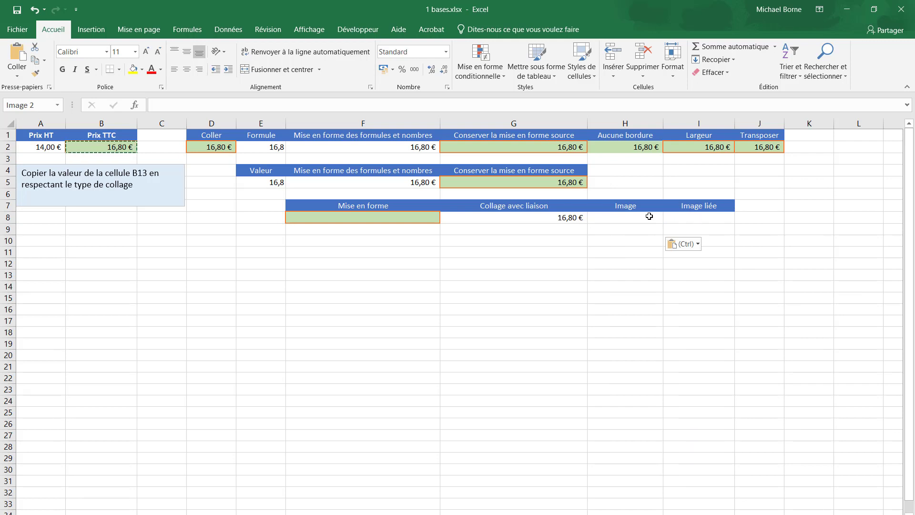
right_click(683, 218)
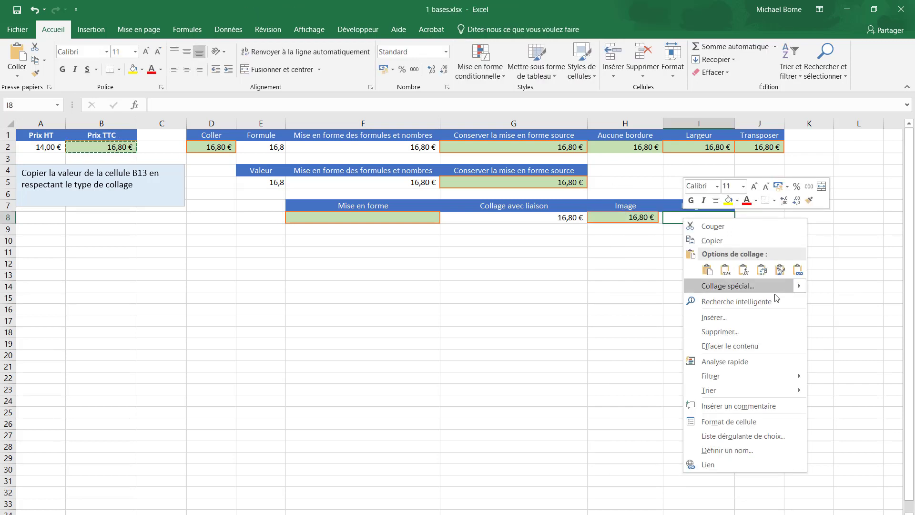
mouse_move(802, 285)
left_click(872, 382)
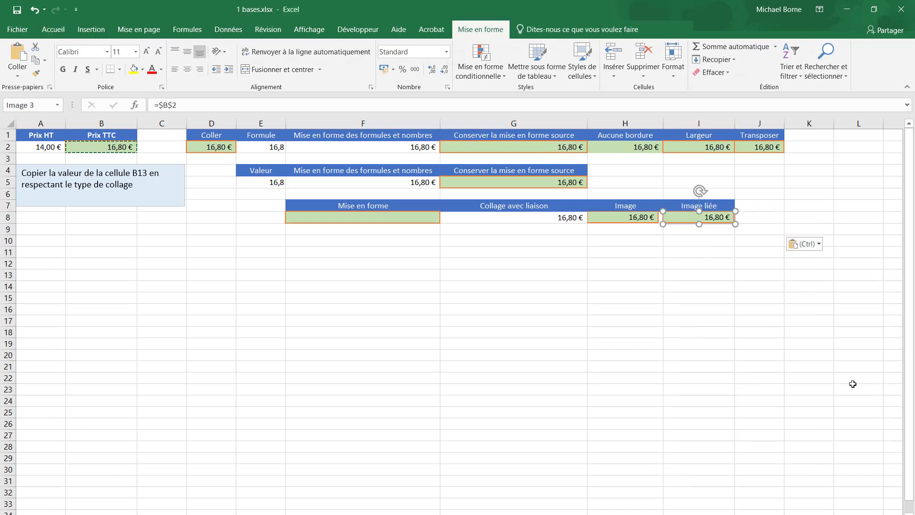
left_click(619, 342)
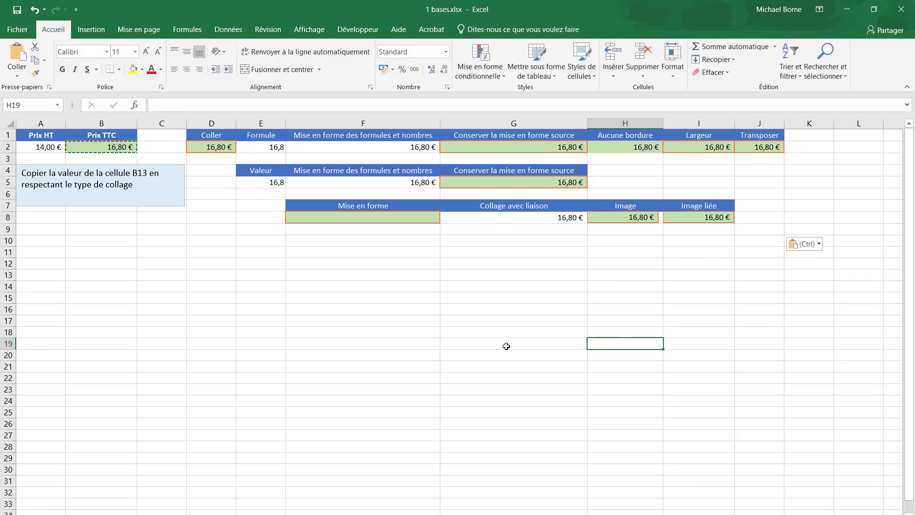
key("Escape")
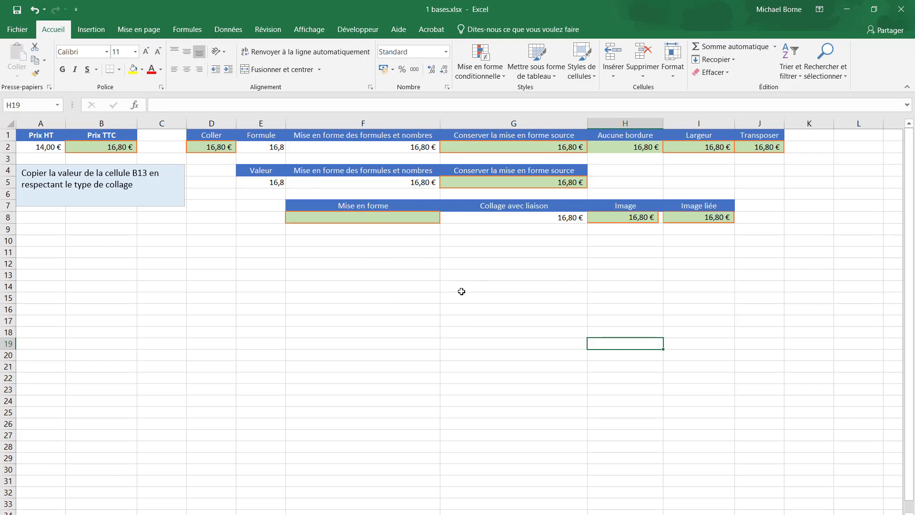
- Set the Prix HT value in A2 to 20
left_click(41, 147)
type("20")
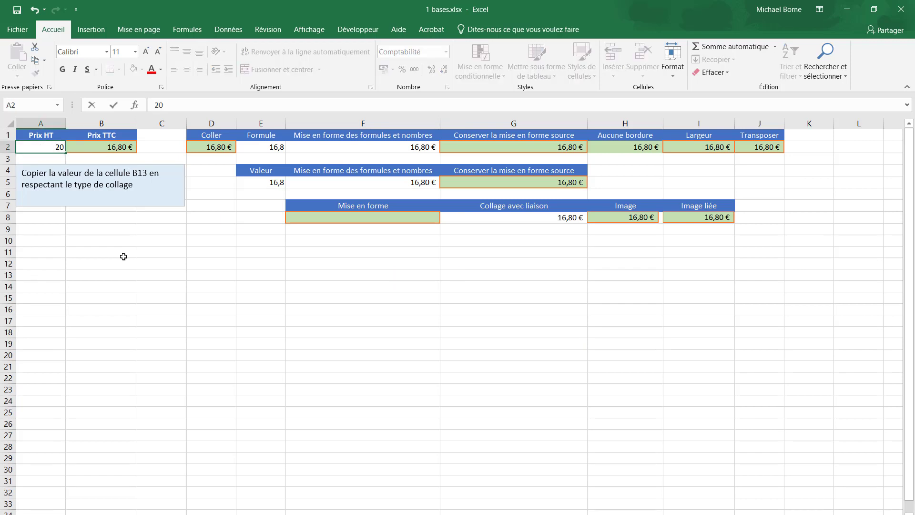
key("Return")
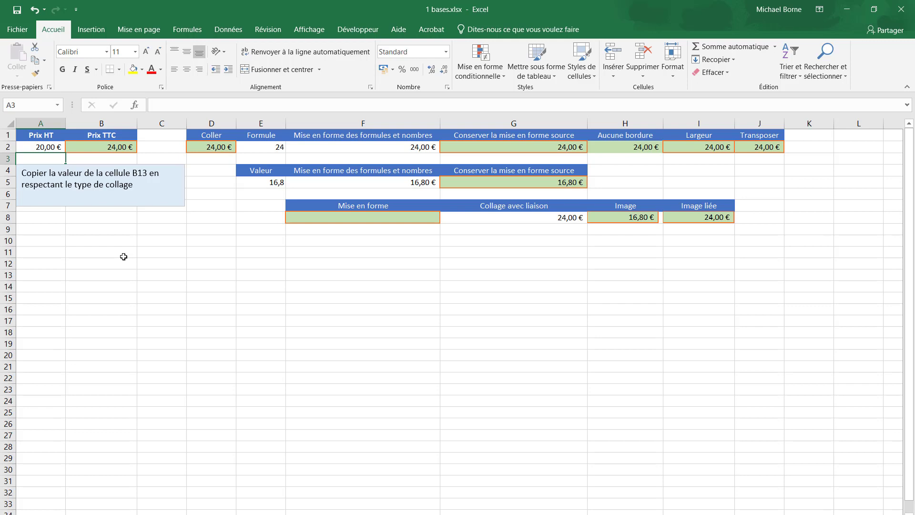
- Examine the underlying contents of the pasted formula cells D2 to G2 and the pasted value cells E5 to G5
left_click(219, 149)
left_click(260, 148)
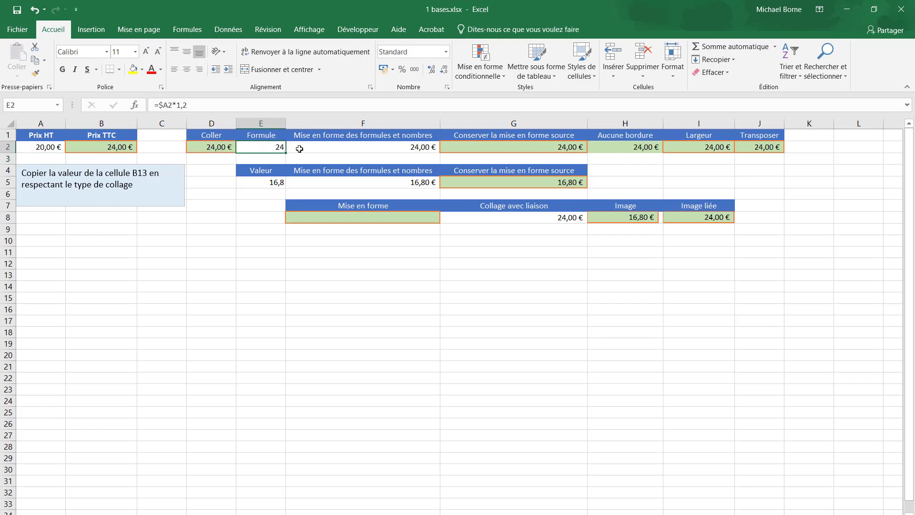
left_click(310, 148)
left_click(477, 148)
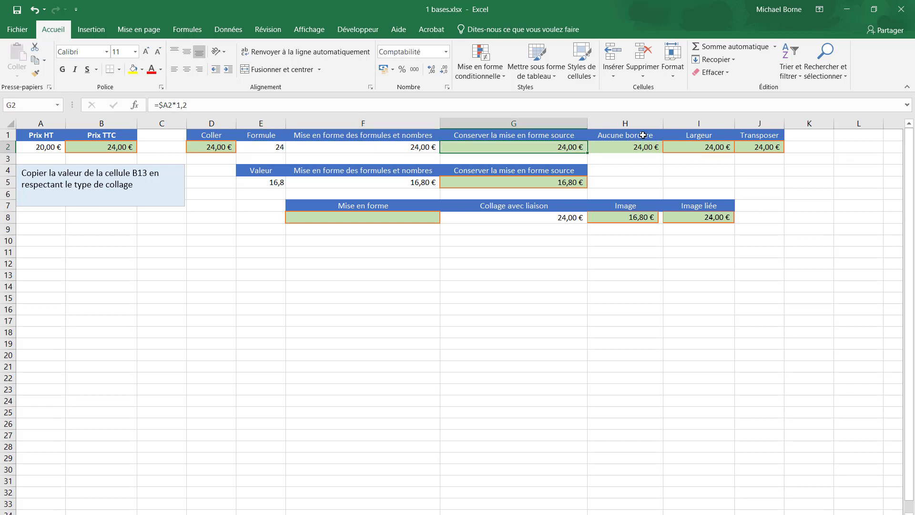
left_click_drag(195, 104, 151, 110)
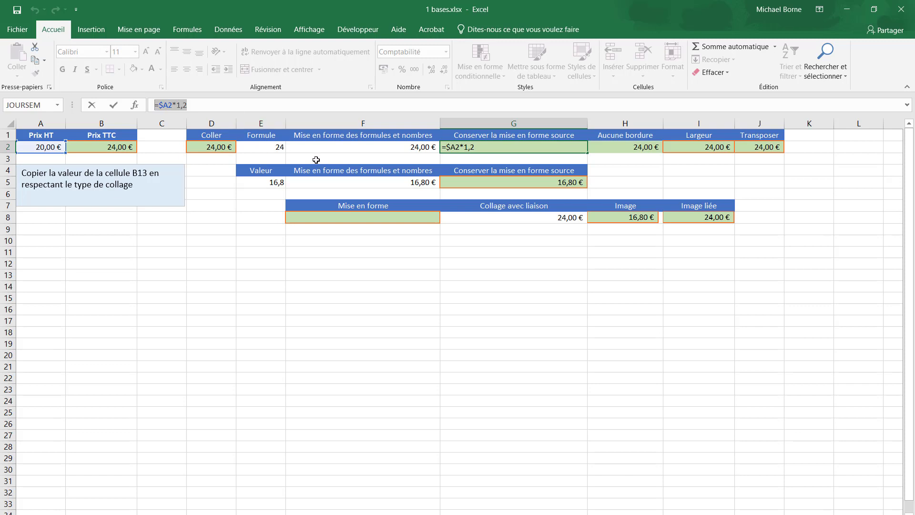
key("Escape")
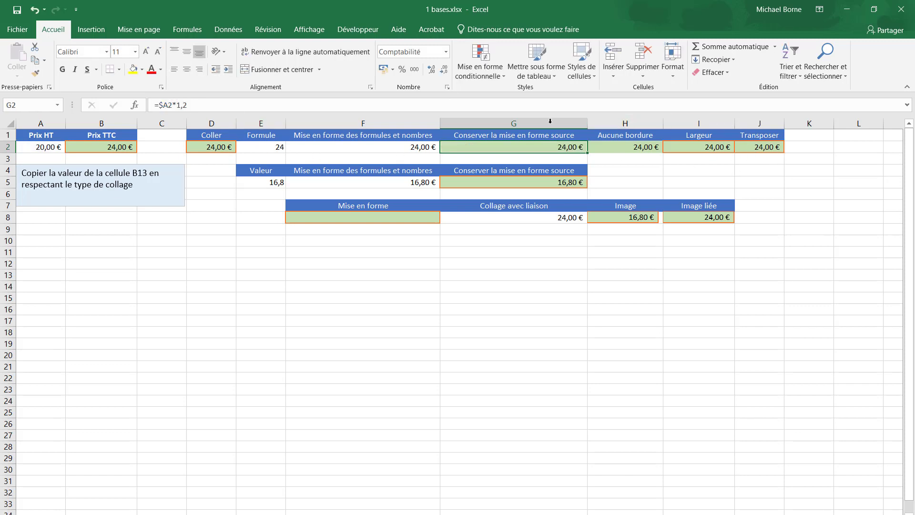
left_click(211, 148)
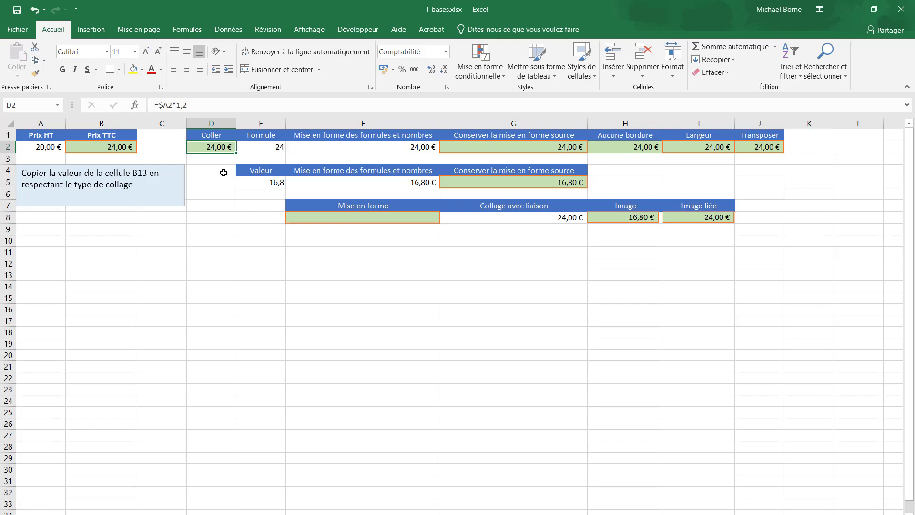
left_click_drag(188, 105, 153, 105)
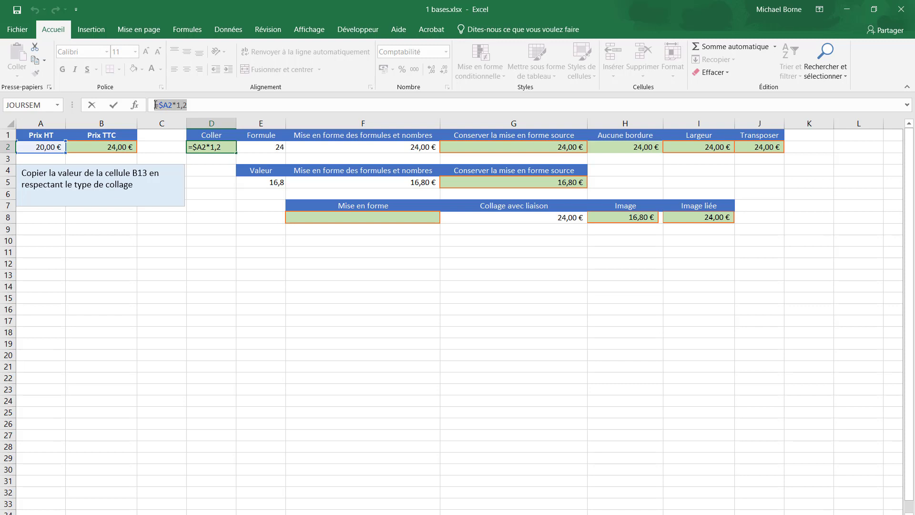
key("Escape")
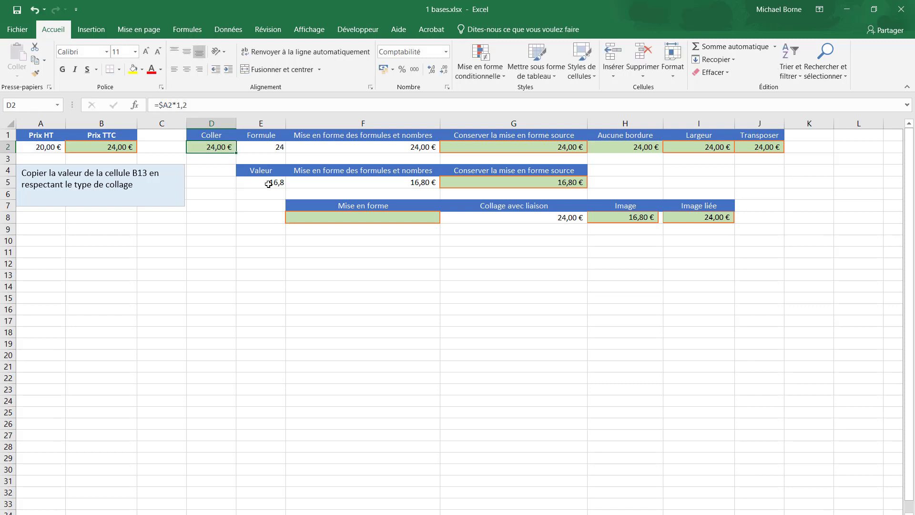
left_click(276, 182)
left_click(322, 184)
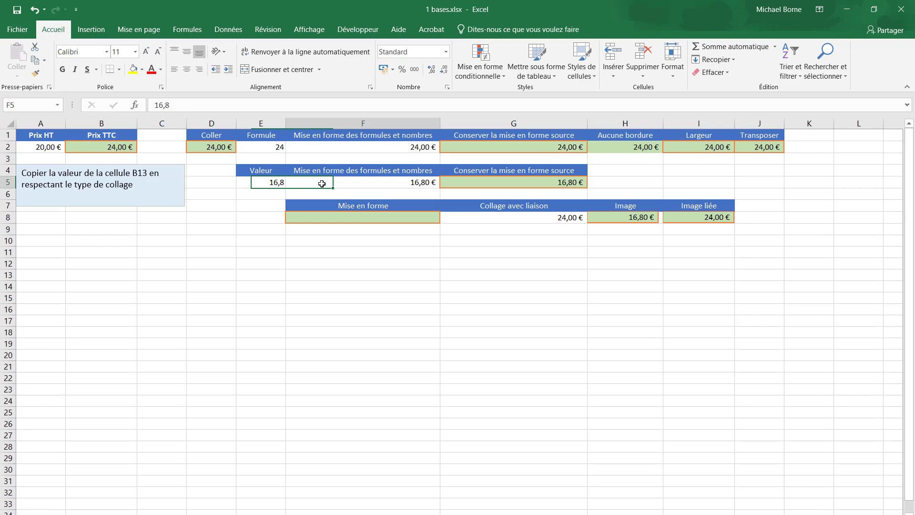
left_click(476, 184)
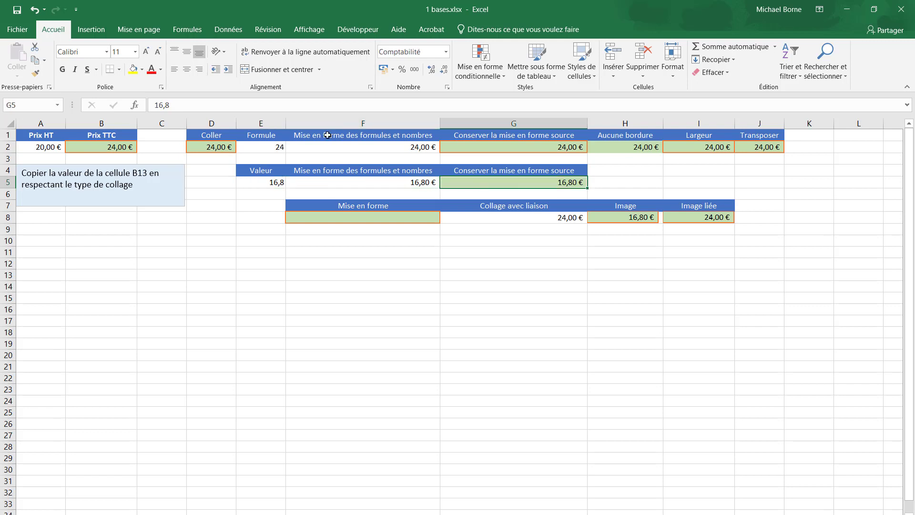
left_click_drag(169, 105, 157, 104)
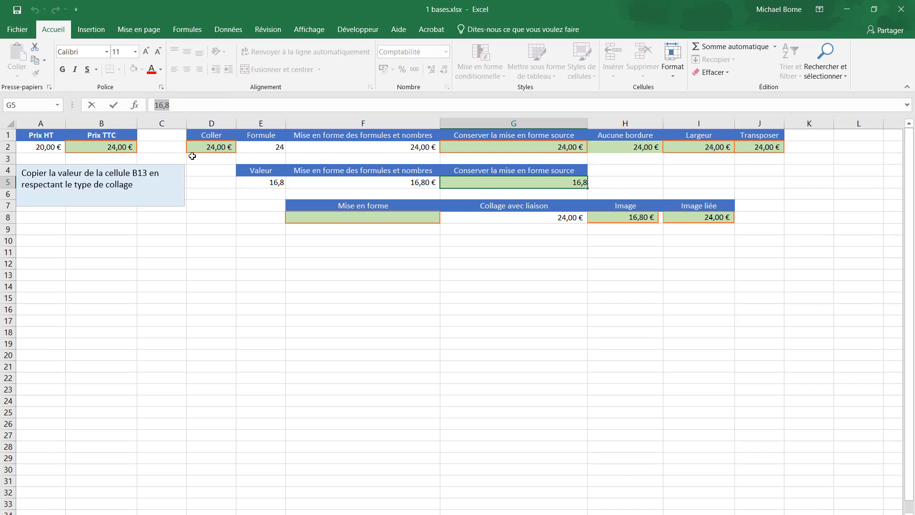
left_click(217, 229)
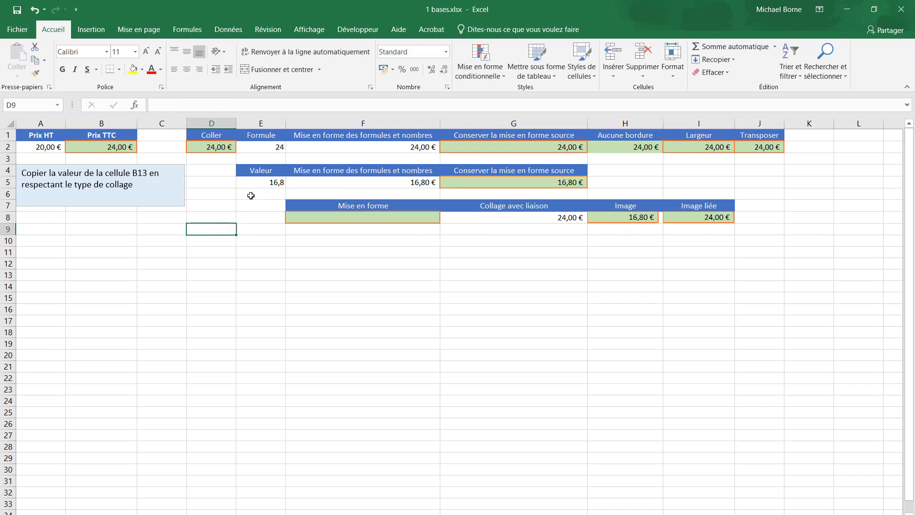
- Replace the Prix TTC formula in B2 with the value 50
left_click(110, 149)
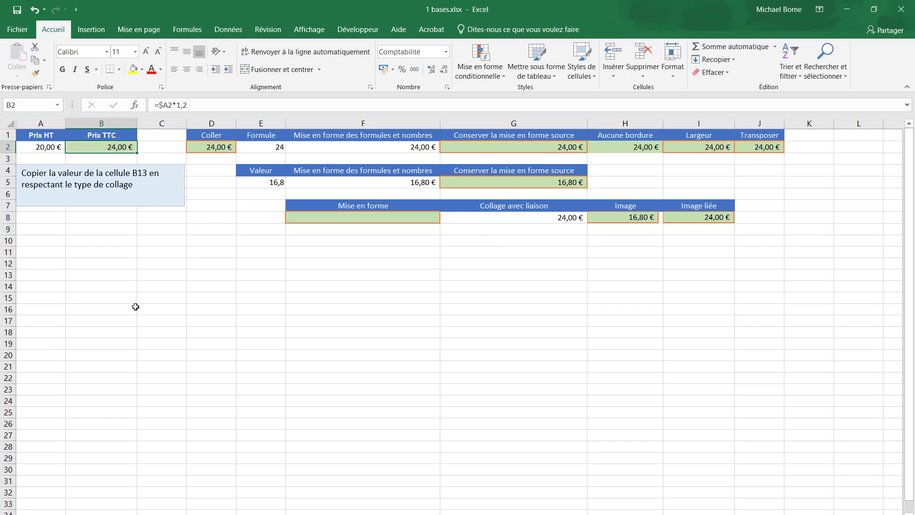
type("50")
key("Return")
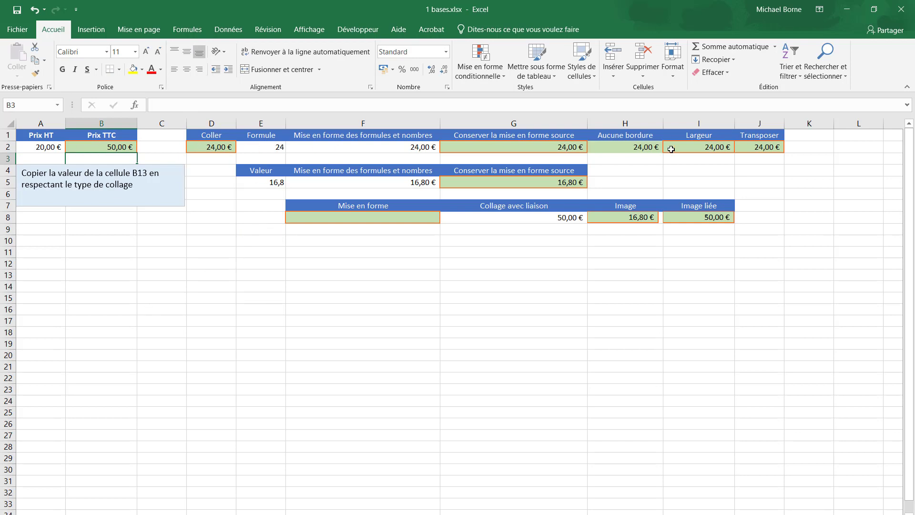
- Examine the underlying contents of the pasted cells D2 and E5 and the linked cell G8
left_click(216, 148)
left_click_drag(187, 105, 159, 106)
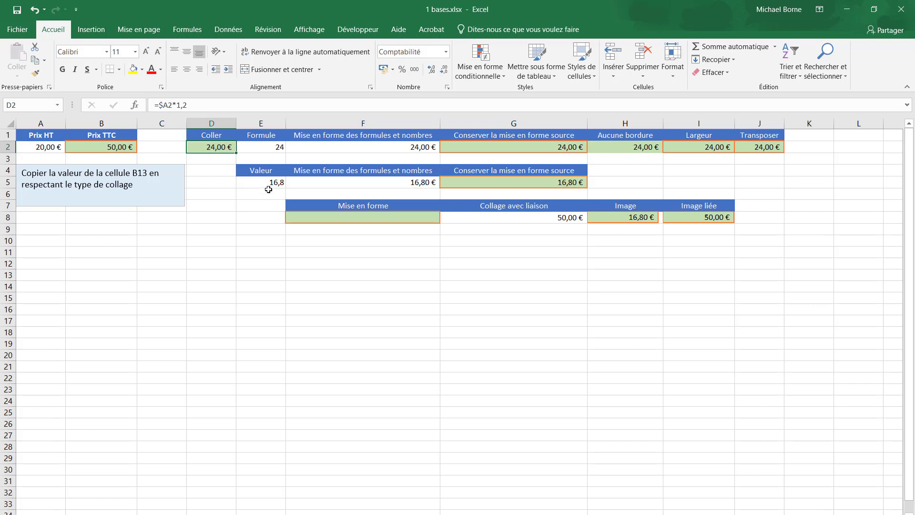
mouse_move(272, 183)
left_mouse_down()
mouse_move(500, 185)
mouse_move(268, 183)
left_mouse_up()
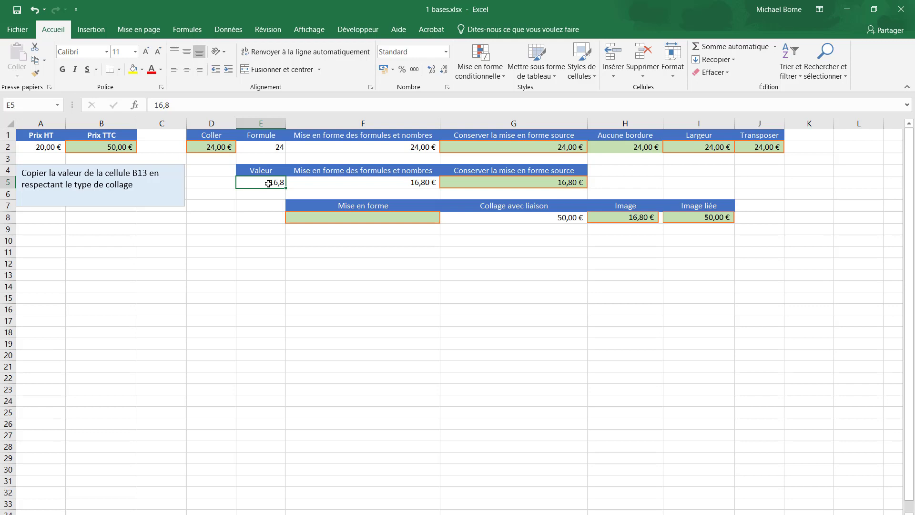
left_click(562, 218)
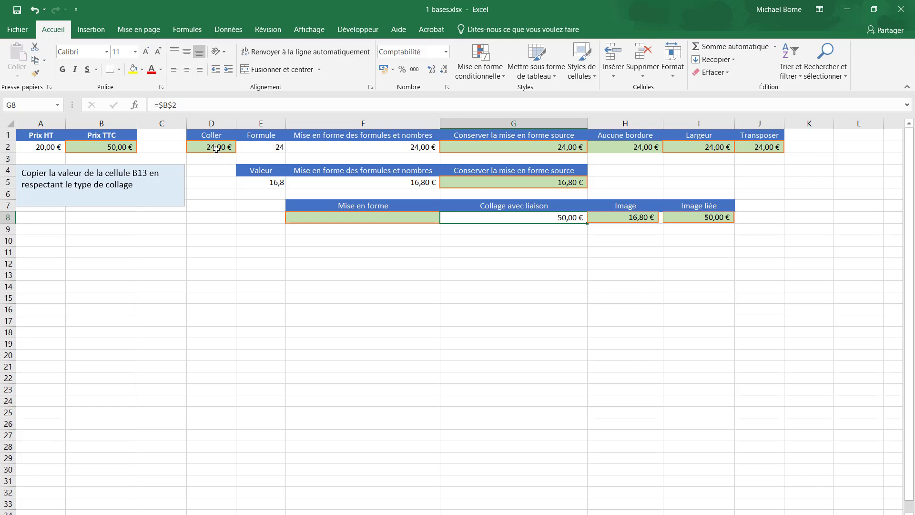
- Copy the Prix TTC cell B2 and preview the standard paste option on D2 without keeping it
left_click(217, 147)
left_click(119, 147)
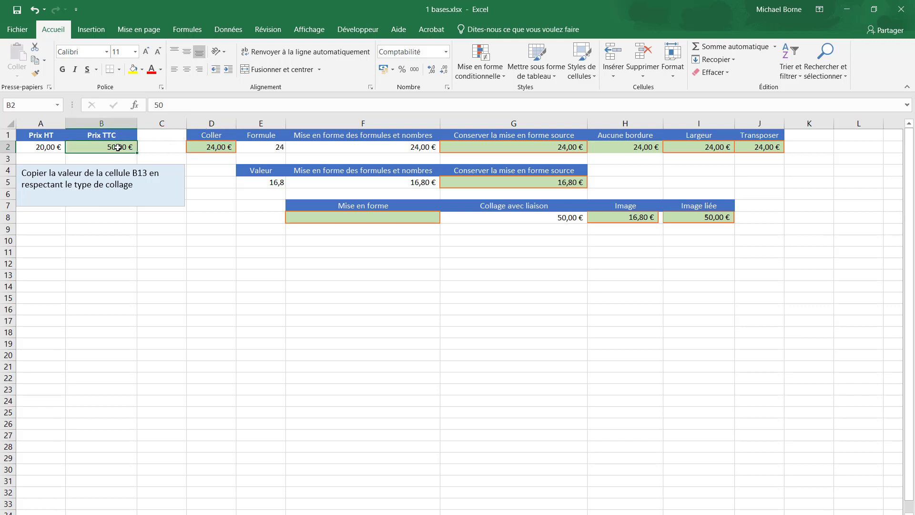
right_click(119, 148)
left_click(153, 175)
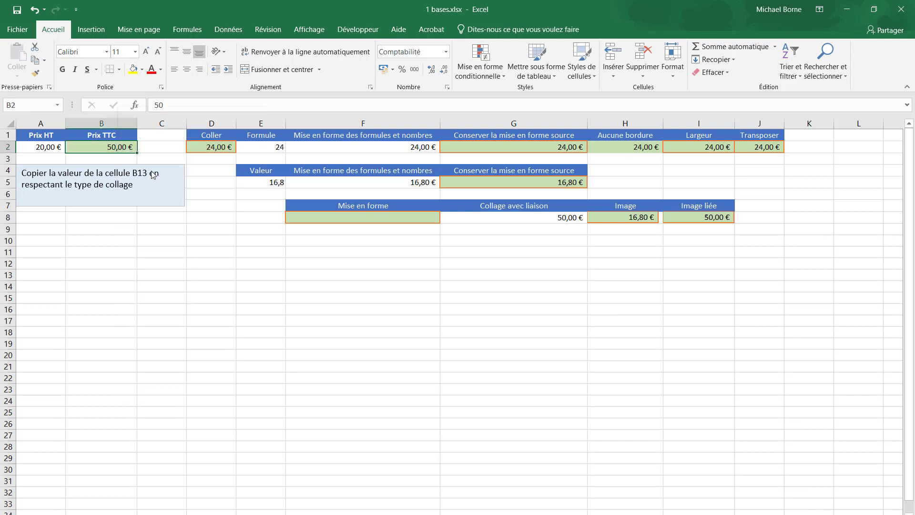
left_click(210, 148)
right_click(213, 149)
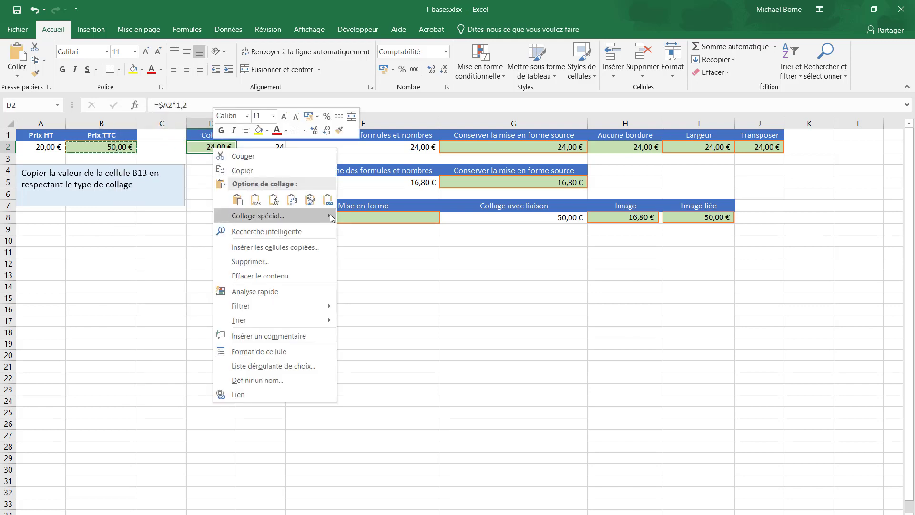
mouse_move(330, 216)
left_click(347, 232)
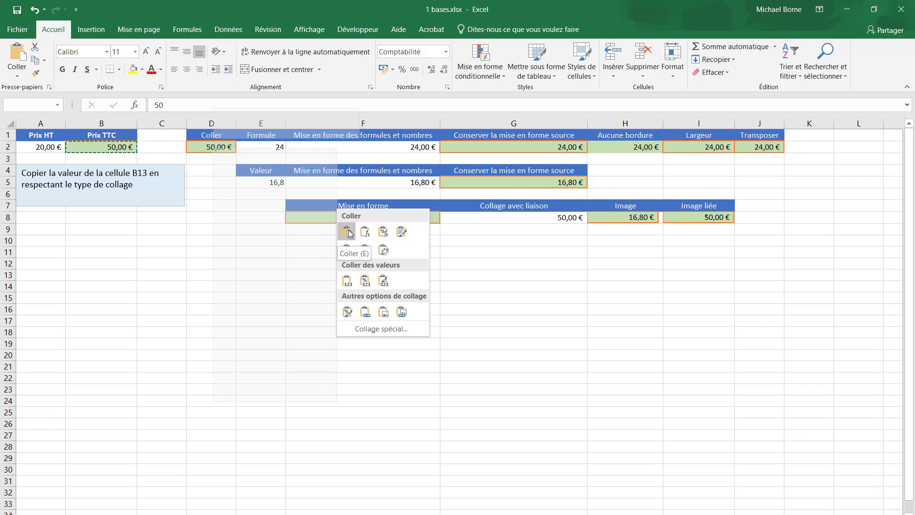
left_click(349, 234)
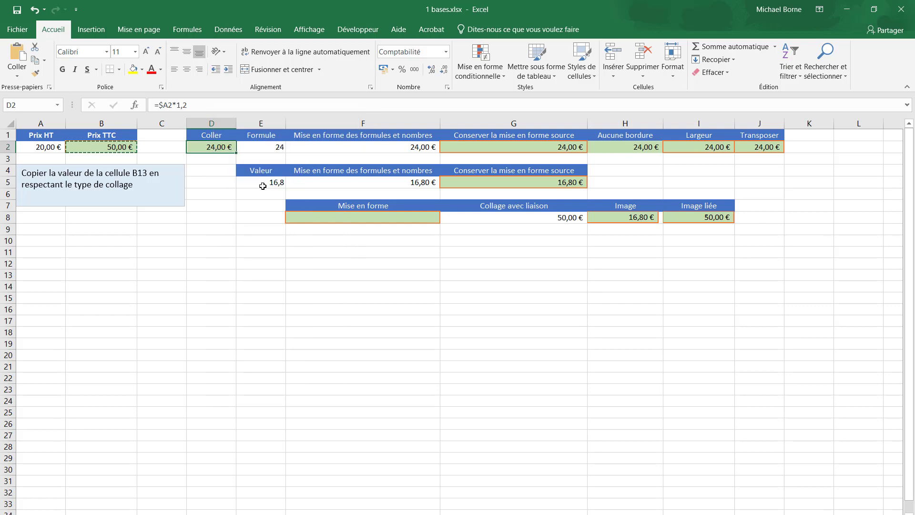
- Preview the values-only paste of the copied B2 on E5 without keeping it
left_click(263, 185)
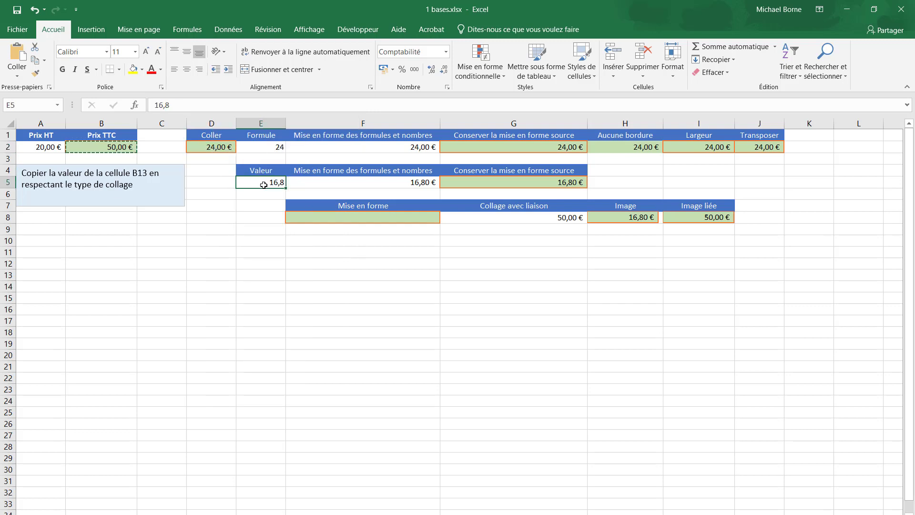
right_click(265, 184)
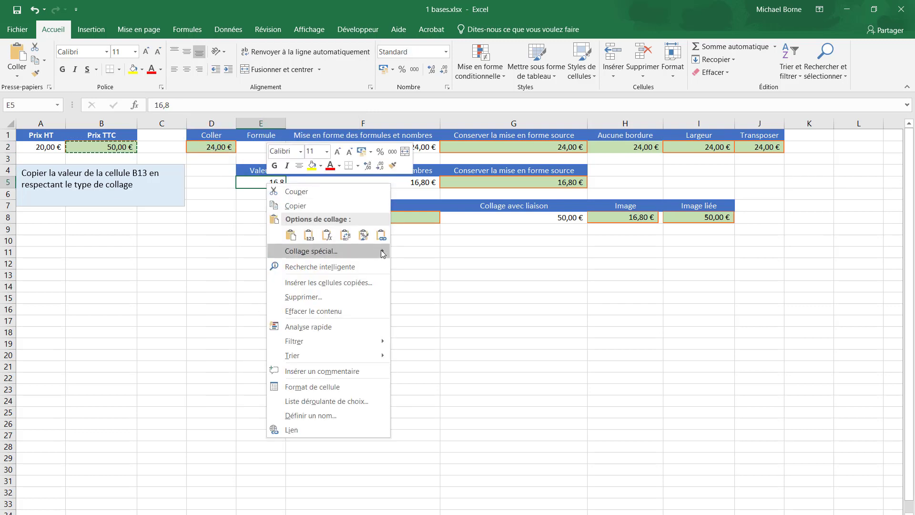
mouse_move(381, 253)
left_click(400, 317)
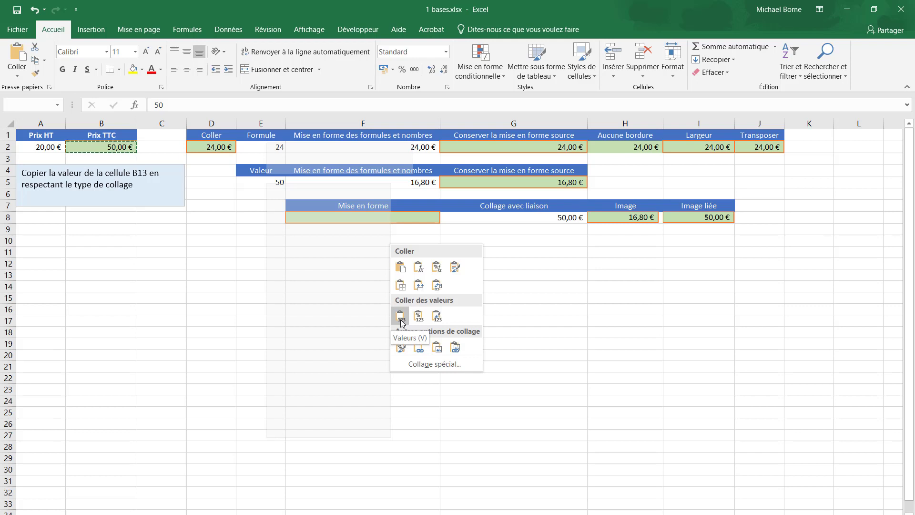
left_click(401, 323)
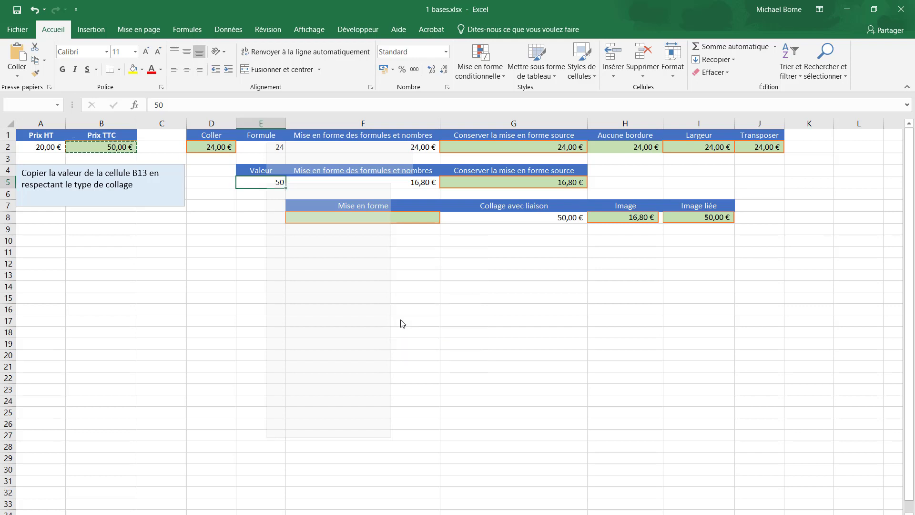
- Preview the paste-link option for the copied B2 on G8, and dismiss the paste options
left_click(561, 219)
right_click(562, 219)
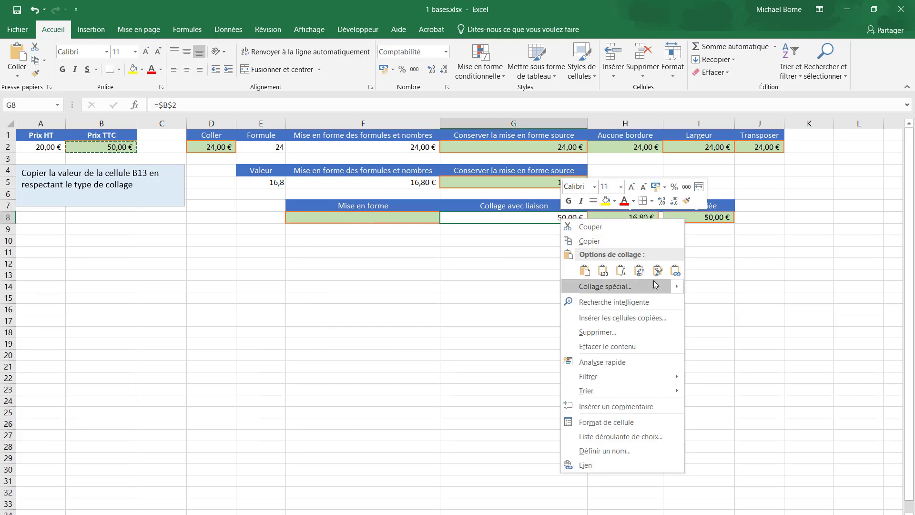
mouse_move(675, 288)
left_click(714, 383)
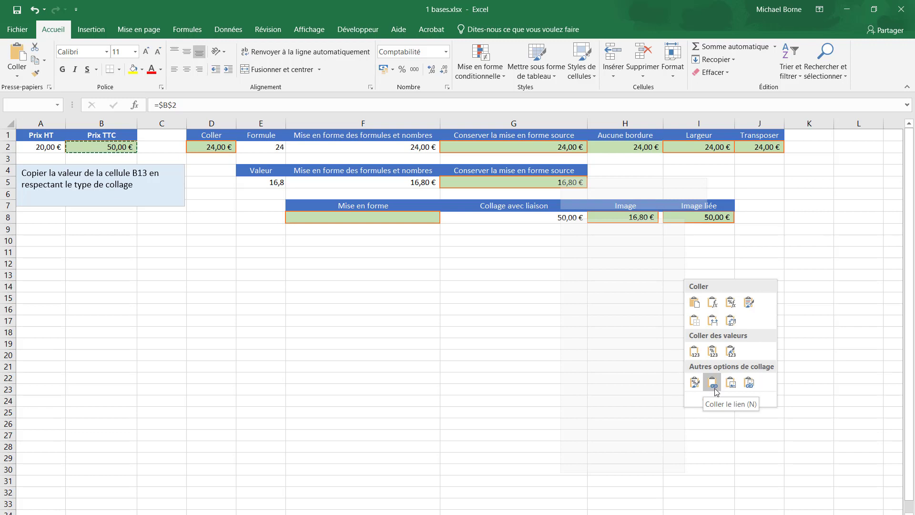
right_click(562, 219)
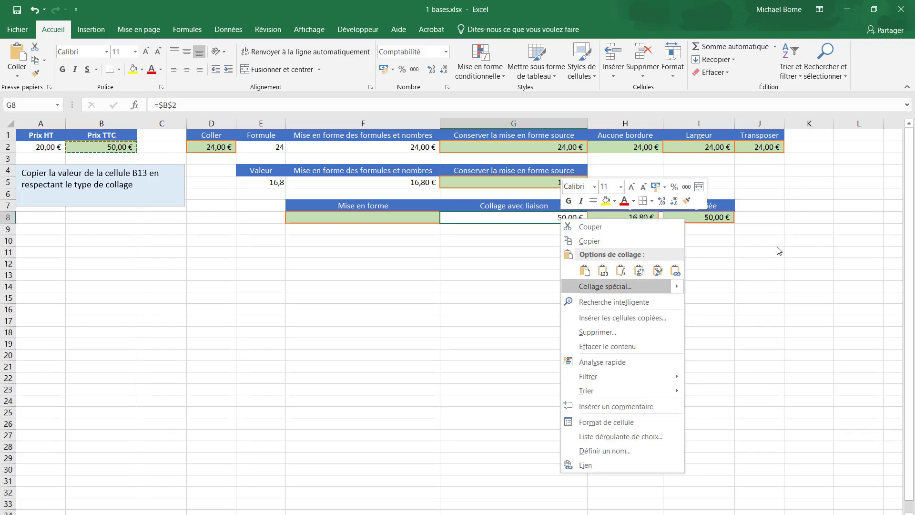
key("Escape")
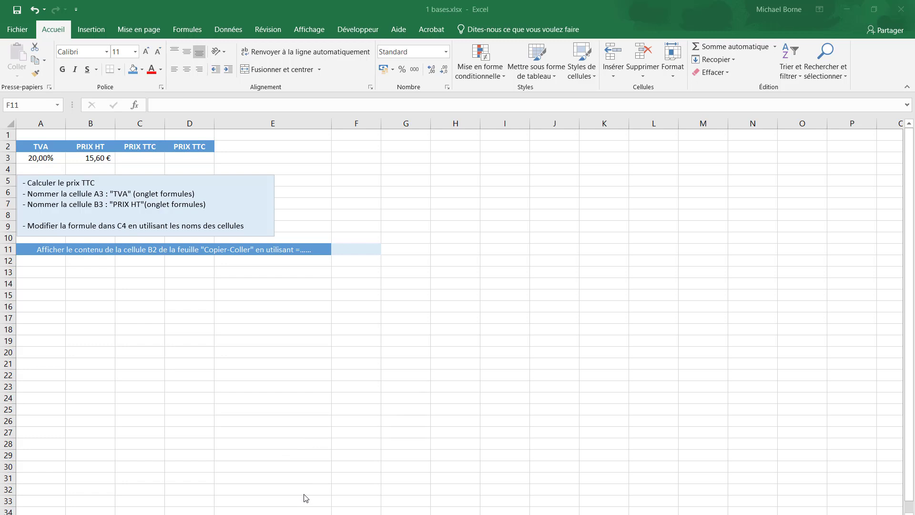
- Calculate the PRIX TTC in C3 of the cell-naming sheet with the formula =B3+B3*A3
left_click(146, 160)
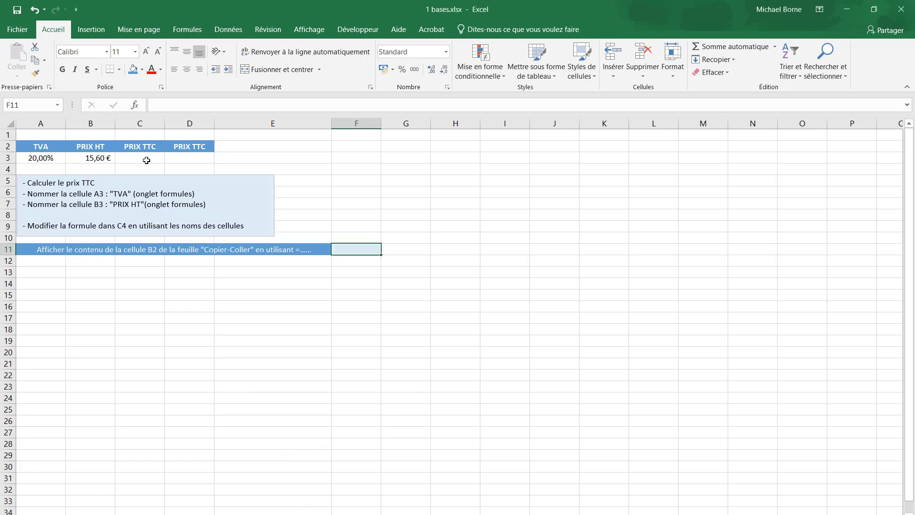
left_click(146, 160)
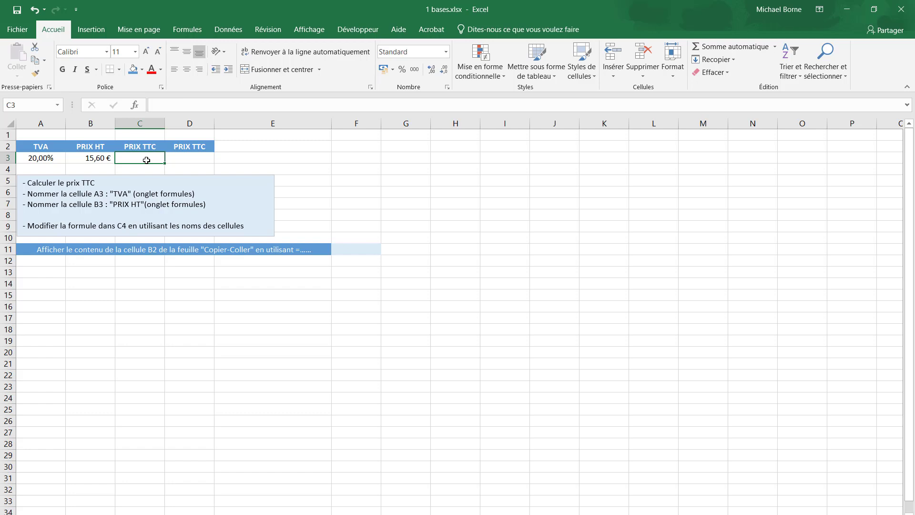
type("=")
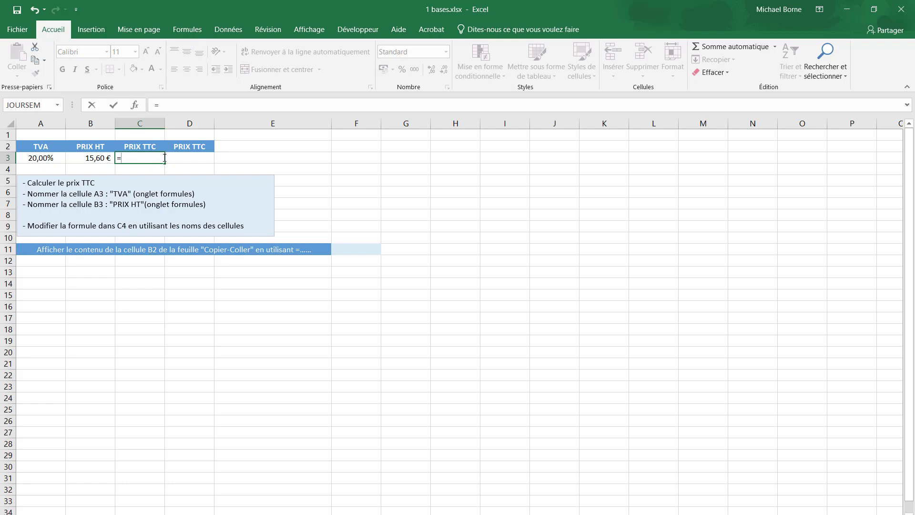
left_click(90, 158)
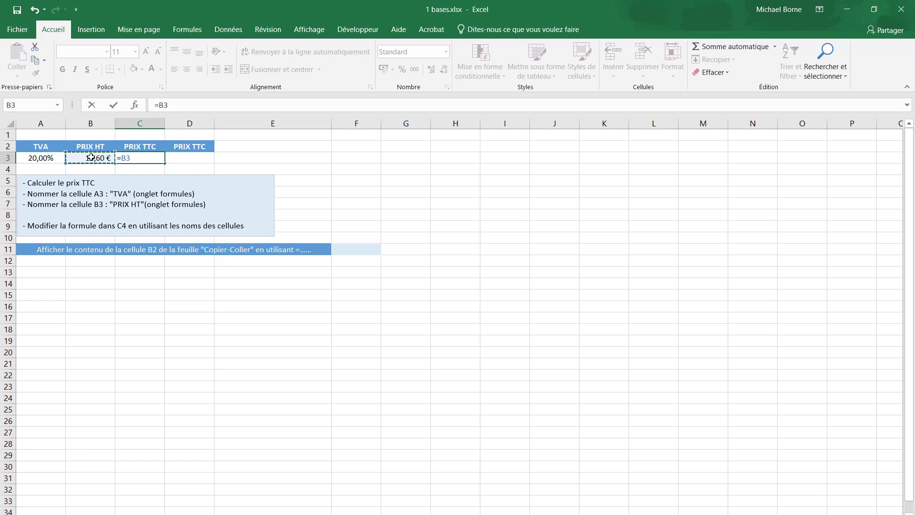
type("+")
left_click(95, 158)
type("*")
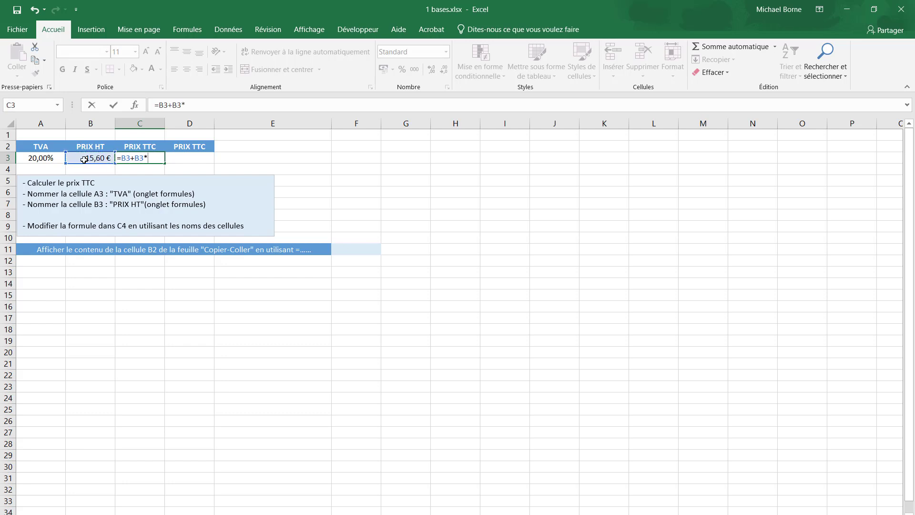
left_click(48, 157)
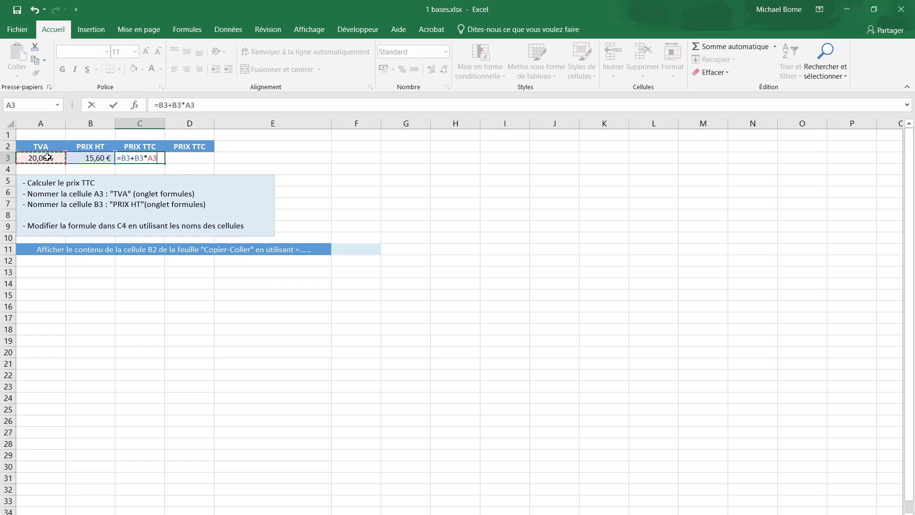
key("Return")
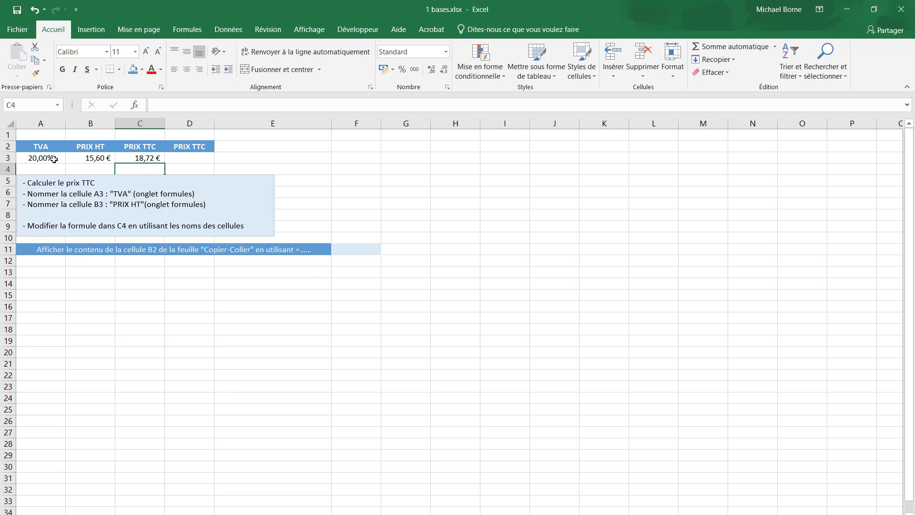
- Name the VAT rate cell A3 TVA and reselect it to check its name
left_click(54, 159)
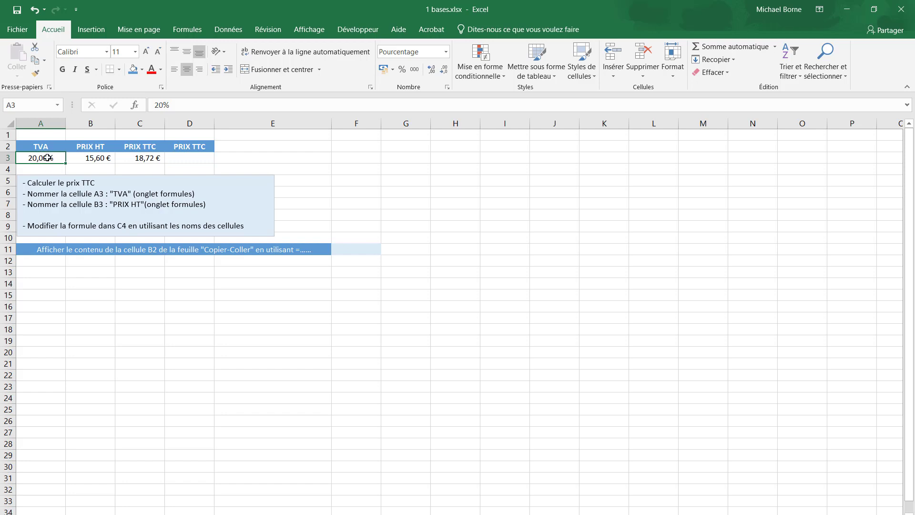
left_click(11, 105)
type("TVA")
key("Return")
left_click(366, 158)
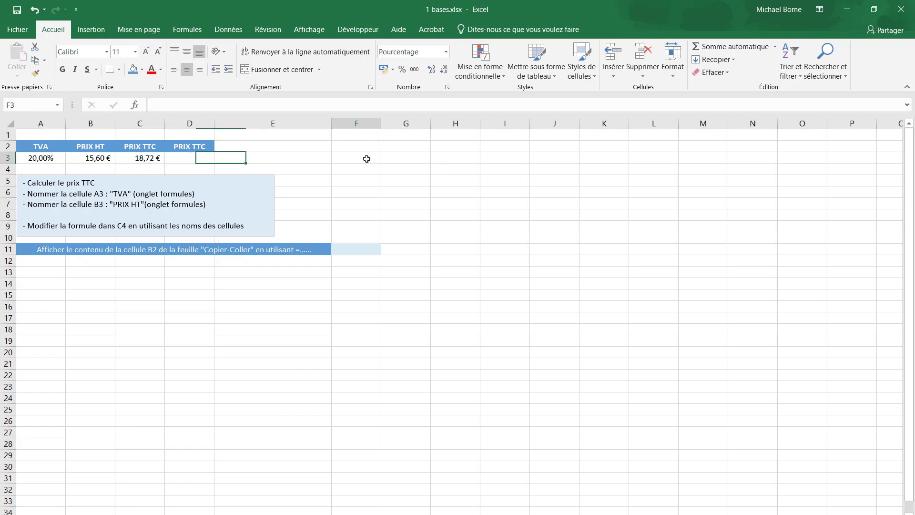
left_click(56, 162)
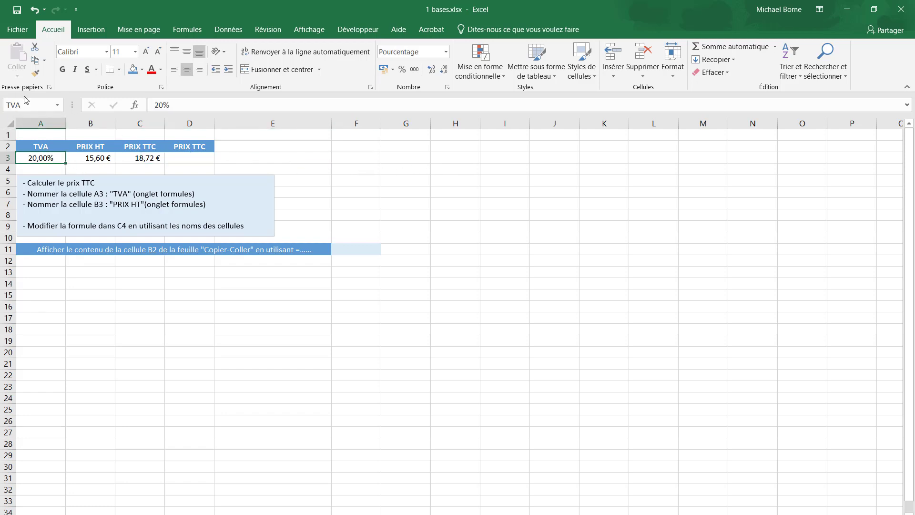
- Name the PRIX HT cell B3 HT
left_click(91, 159)
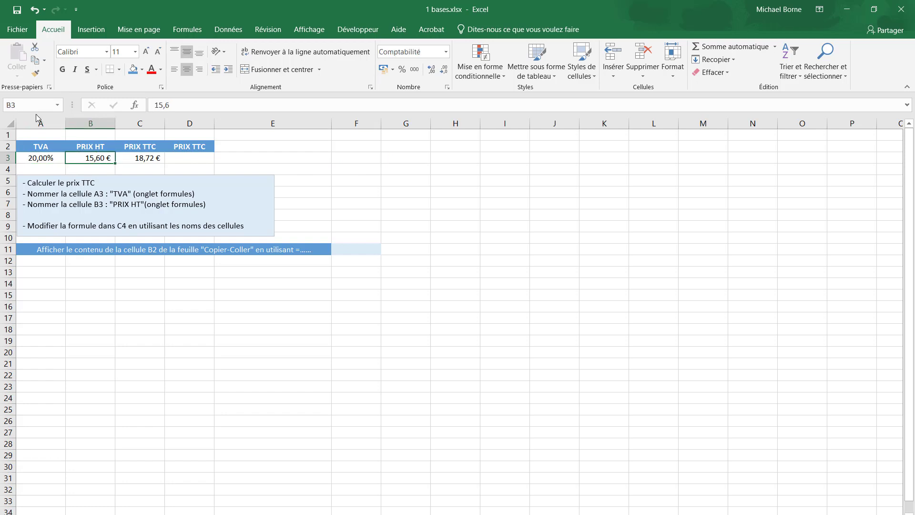
left_click(21, 105)
type("HT")
key("Return")
- View both ways of opening the new-name dialog for A3, cancelling without defining a name
left_click(48, 158)
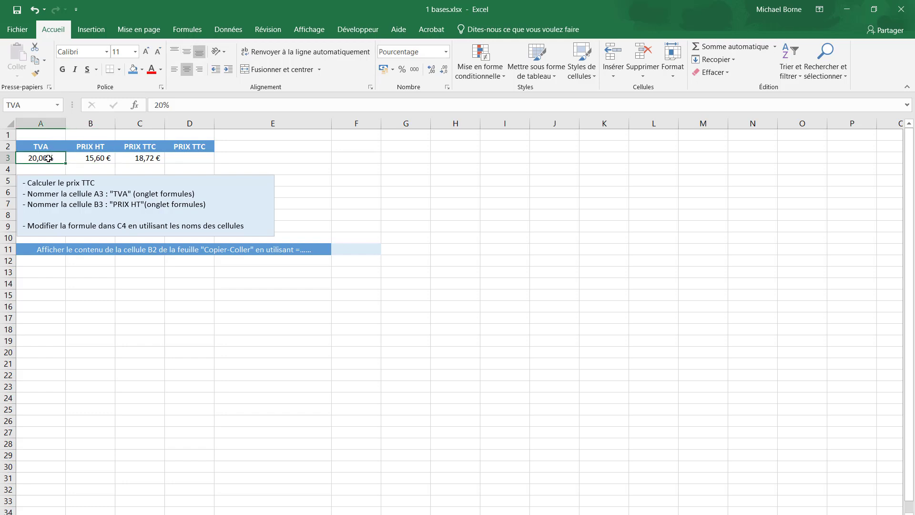
right_click(48, 159)
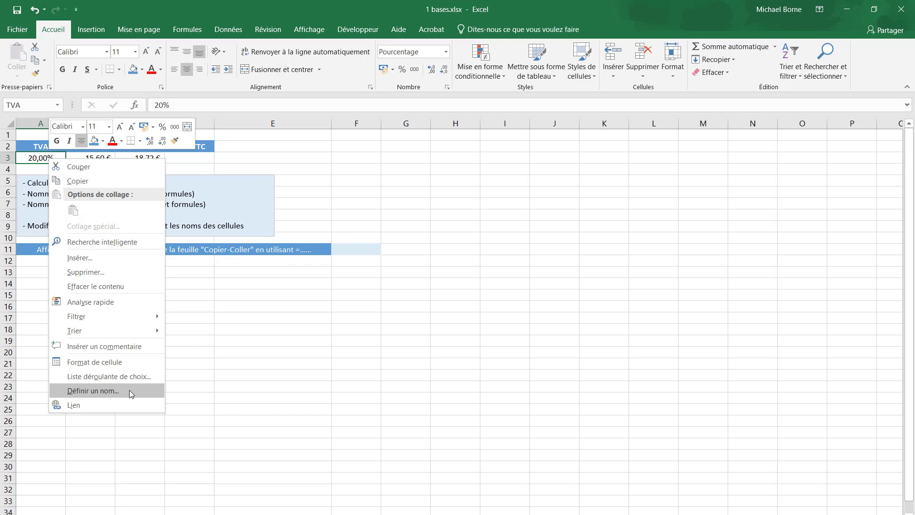
left_click(197, 307)
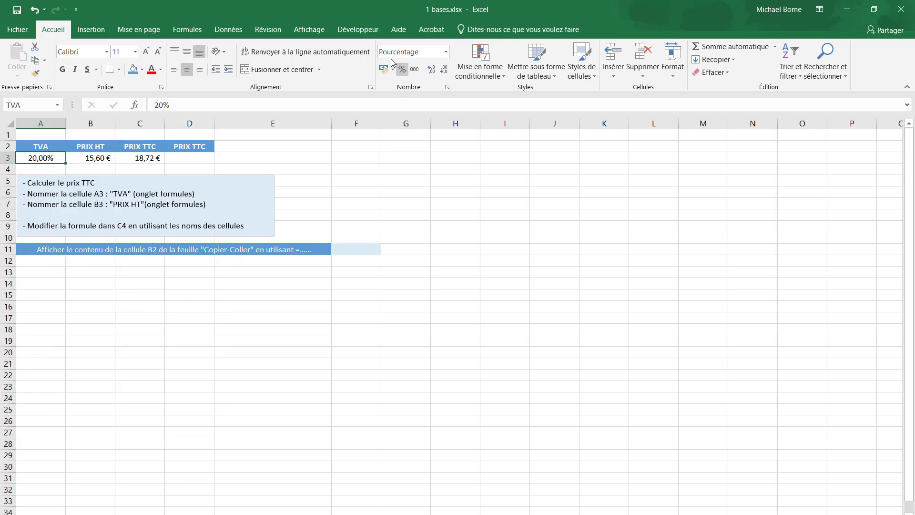
left_click(190, 30)
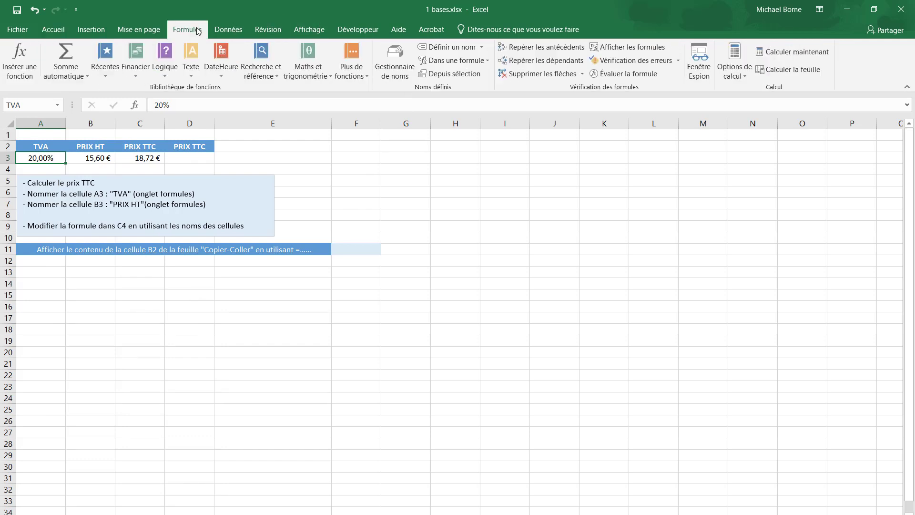
left_click(447, 48)
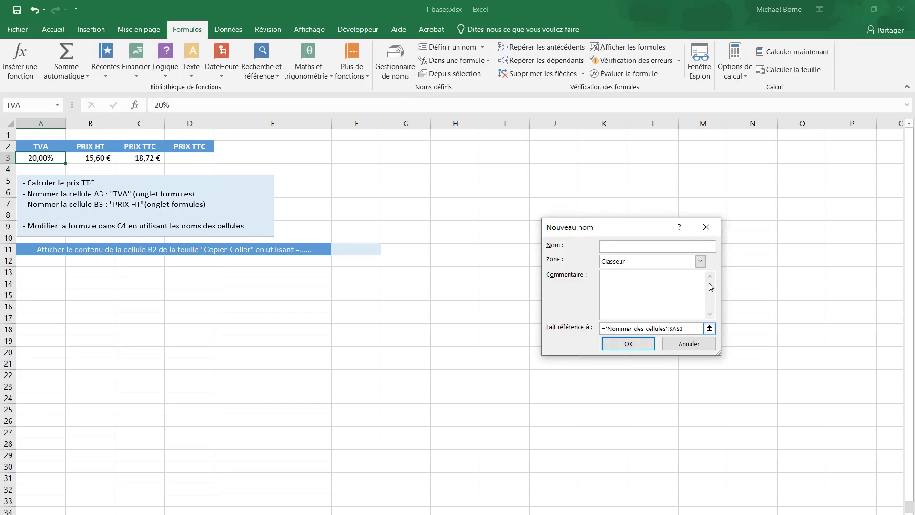
left_click(696, 344)
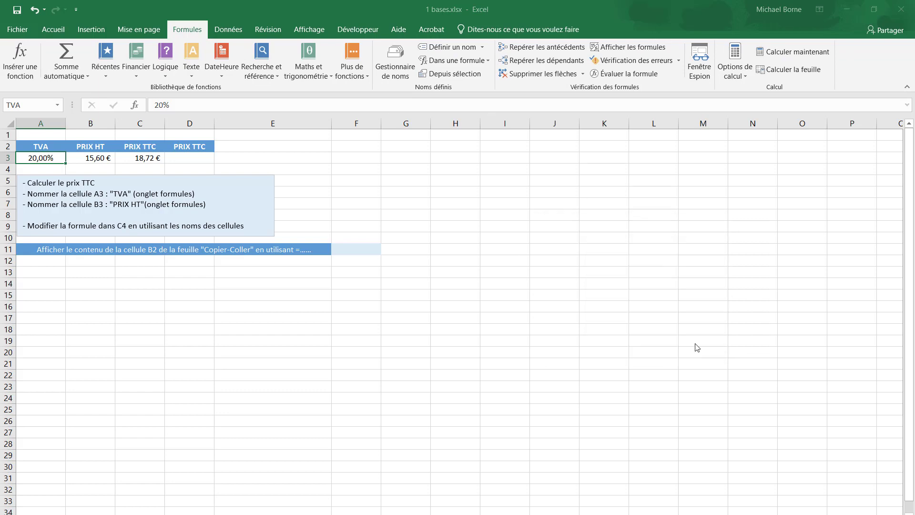
- Review the defined names HT and TVA in the name manager, selecting TVA to see which cell it refers to
left_click(396, 61)
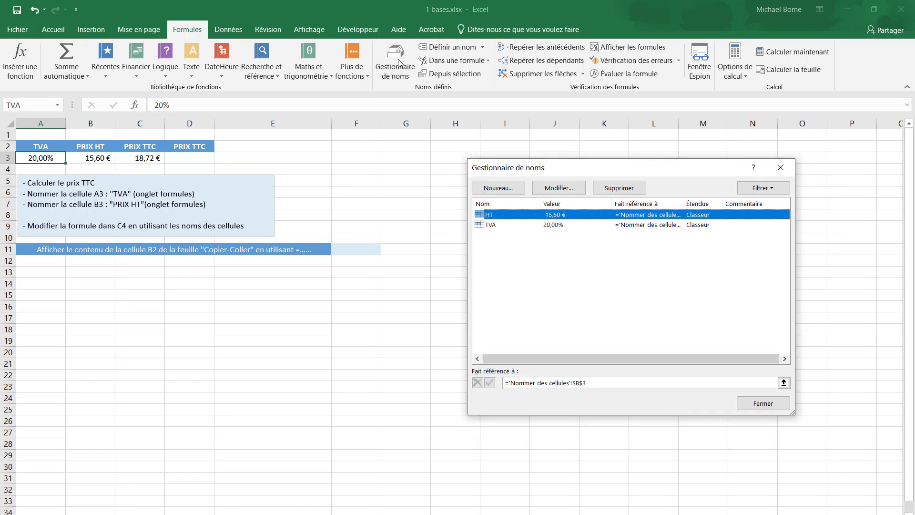
left_click(505, 226)
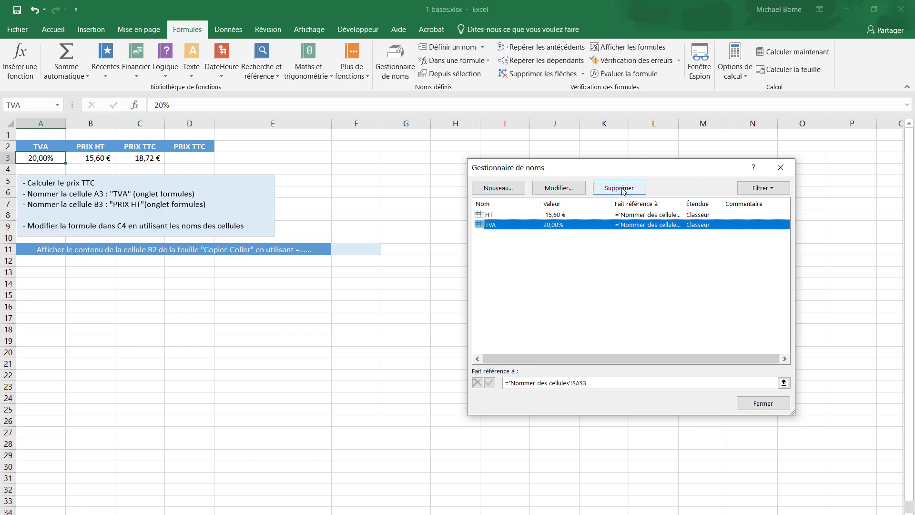
left_click(780, 167)
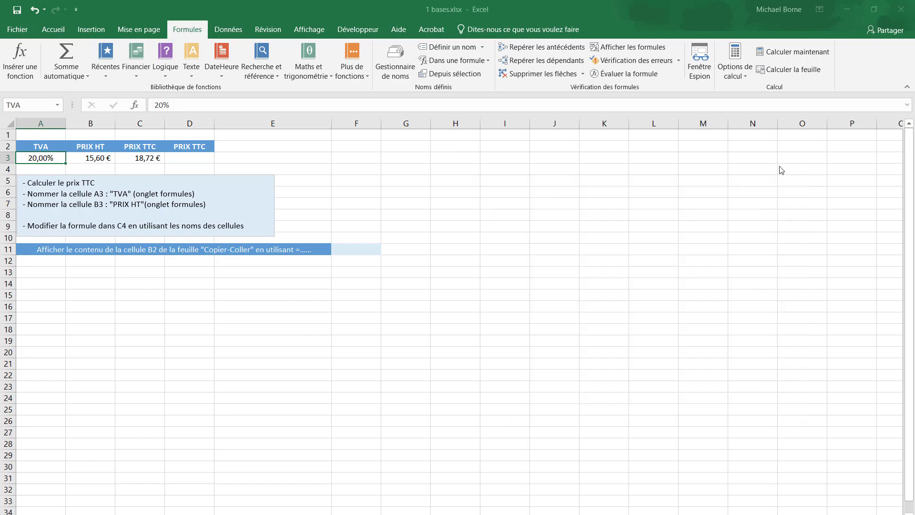
- Calculate the PRIX TTC in D3 using the cell names with the formula =HT+HT*TVA
left_click(191, 158)
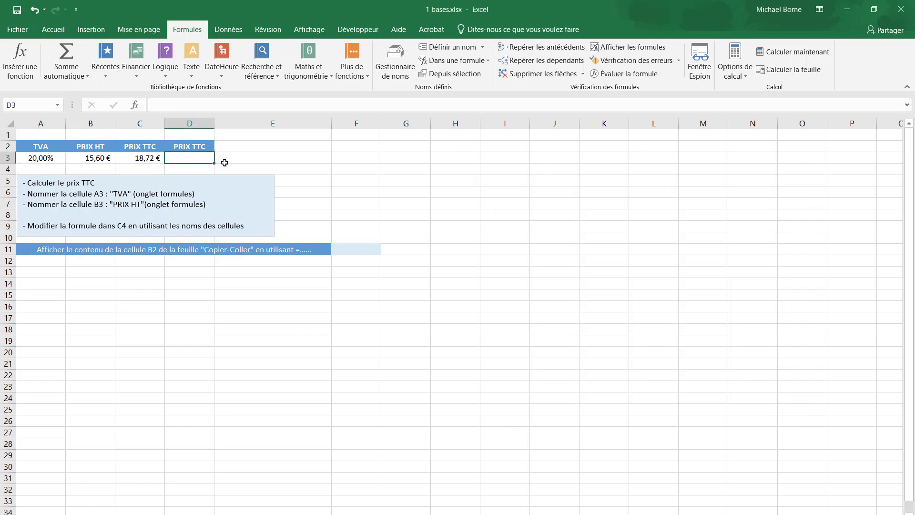
type("=")
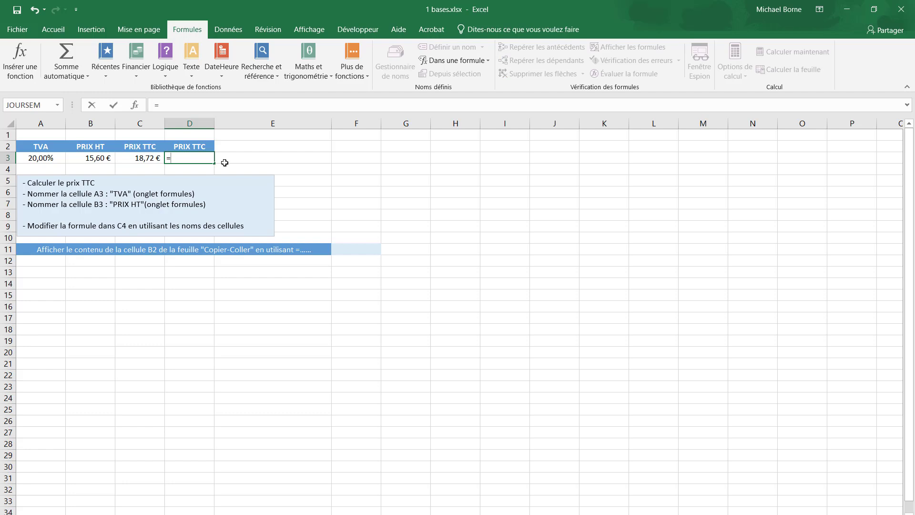
type("ht")
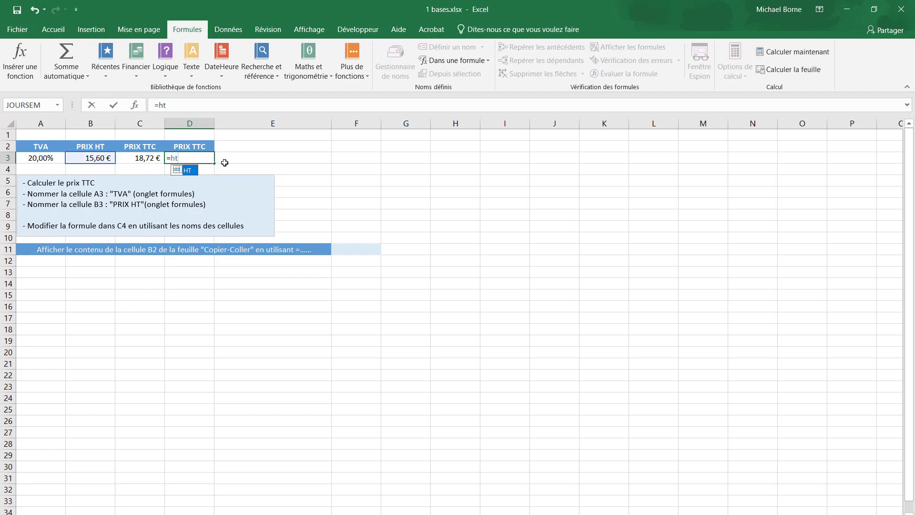
double_click(191, 172)
left_click(191, 157)
type("+ht")
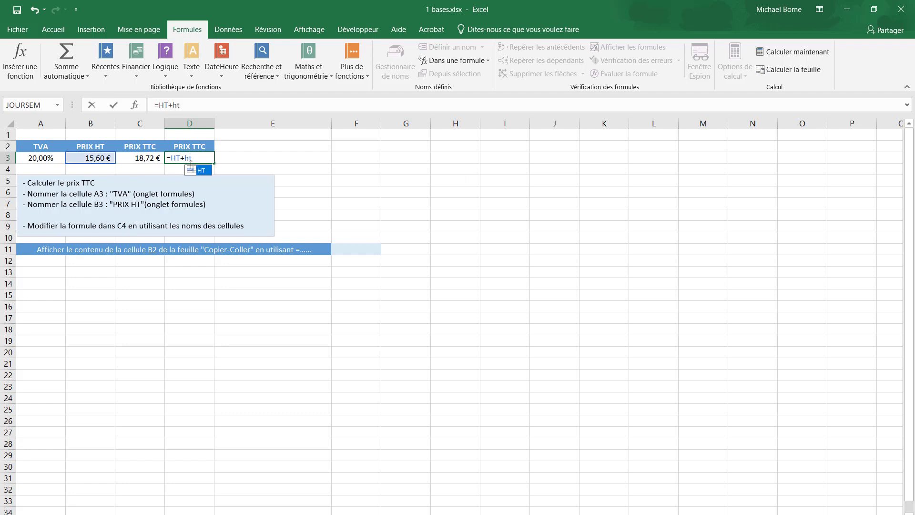
double_click(205, 174)
type("*tva")
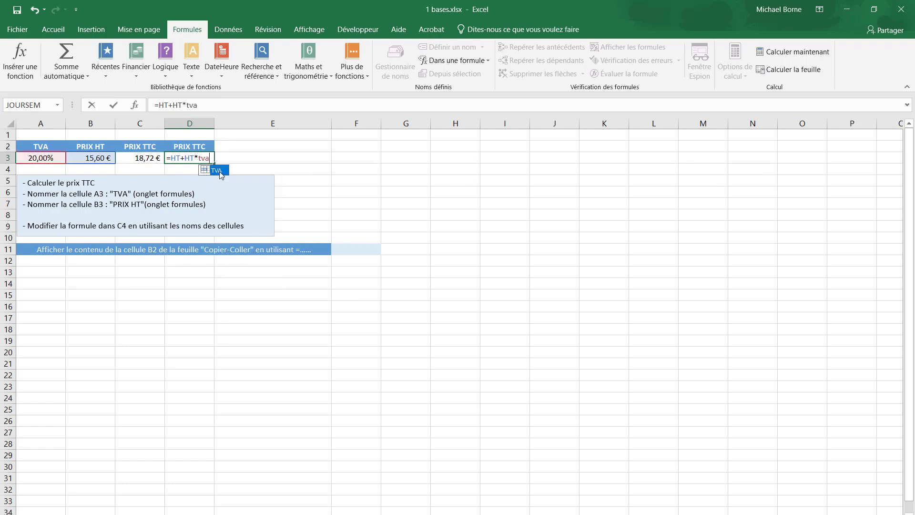
double_click(218, 171)
key("Return")
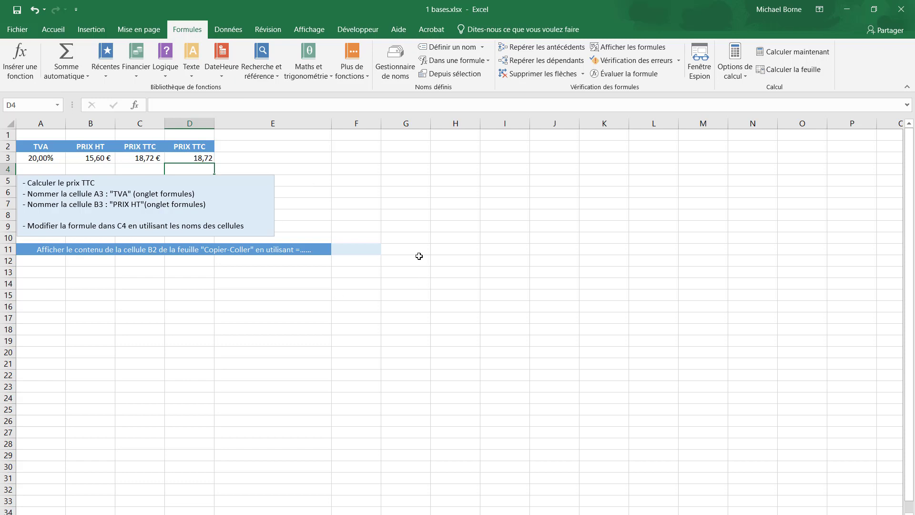
- Check source cell B2 on the Copier-Coller sheet and return to F11 on the cell-naming sheet
left_click(350, 251)
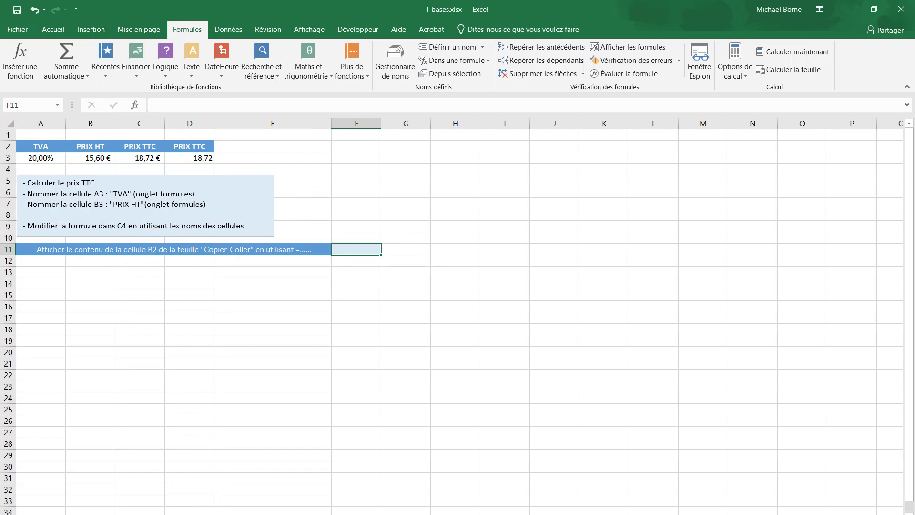
left_click(202, 514)
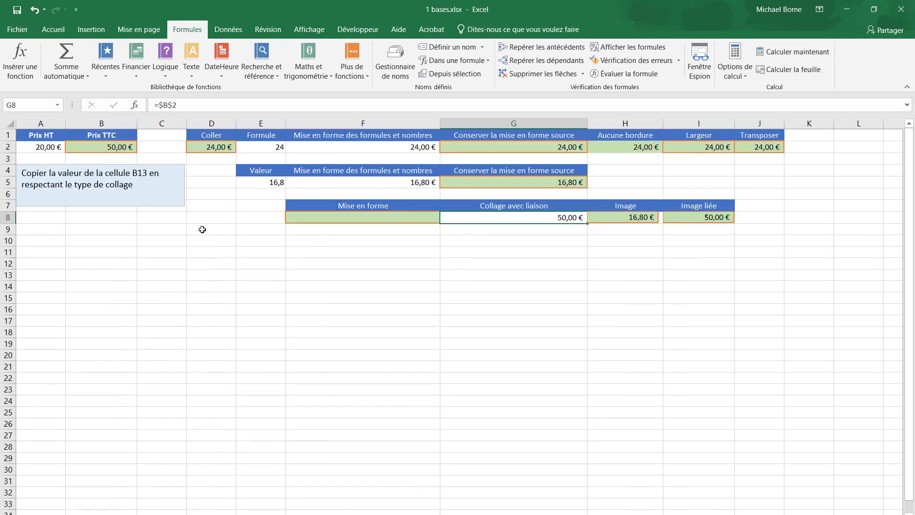
left_click(102, 148)
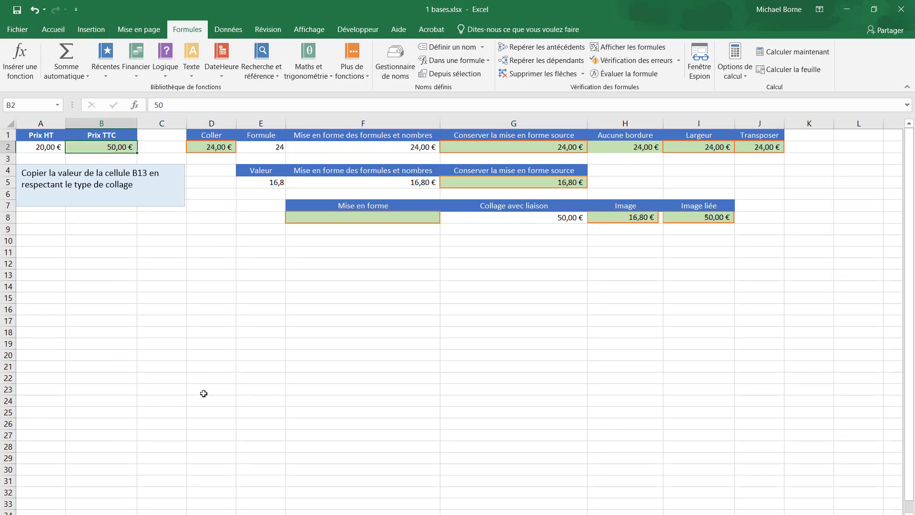
left_click(248, 514)
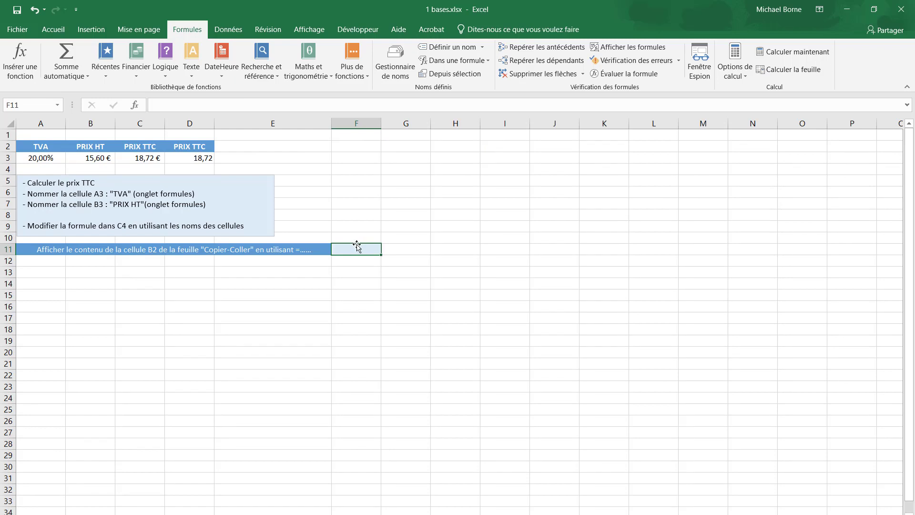
- Try referencing cell B2 of the other sheet from F11 with ='Copier-Coller'!B2, highlighting the whole formula
type("=")
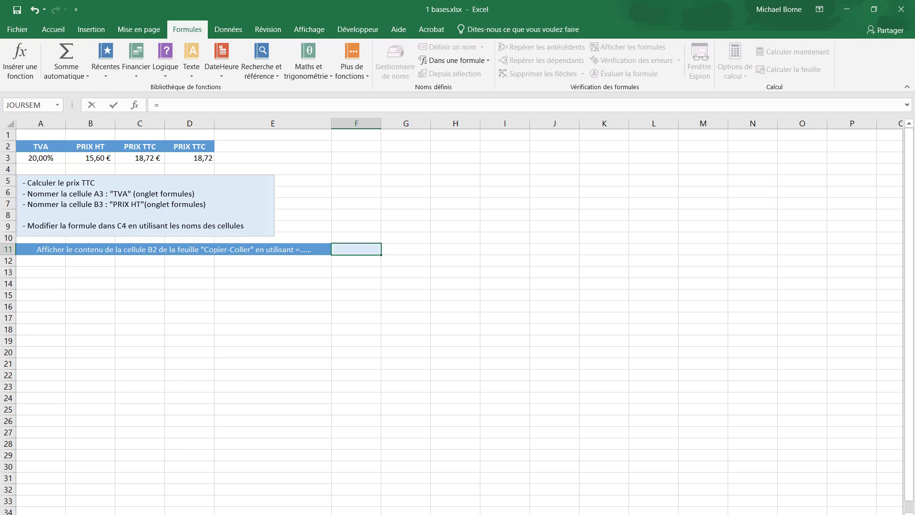
key("ctrl+Page_Down")
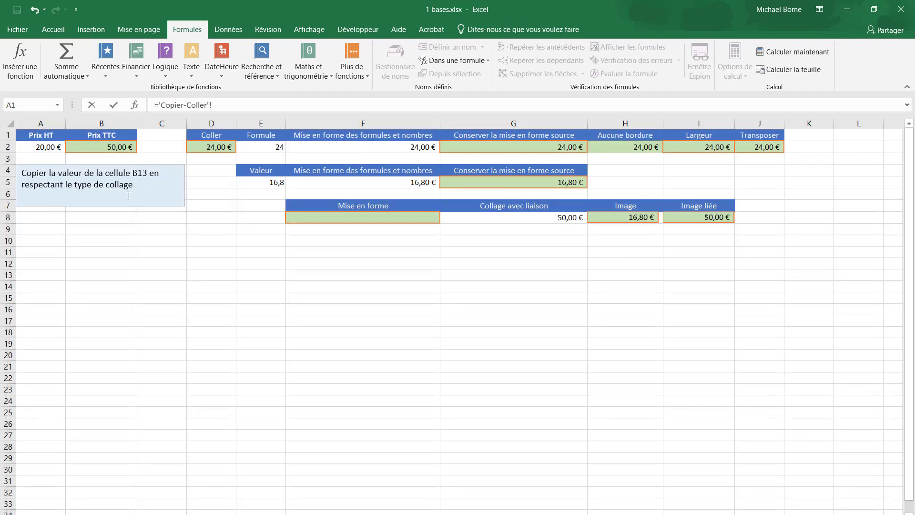
left_click(119, 148)
left_click_drag(234, 106, 155, 105)
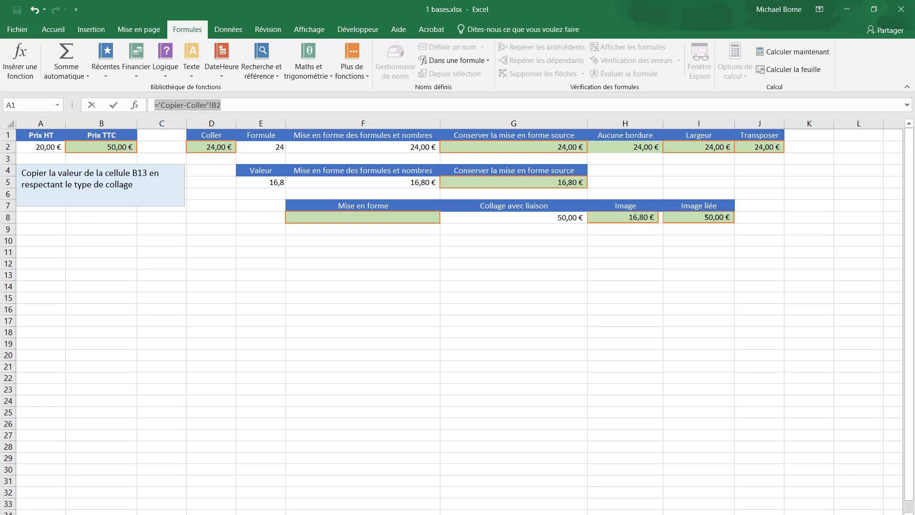
- Try a long F11 formula adding I8, J9, K9 and L7 with their sheet name prefixes, and cancel the entry
key("ctrl+Page_Down")
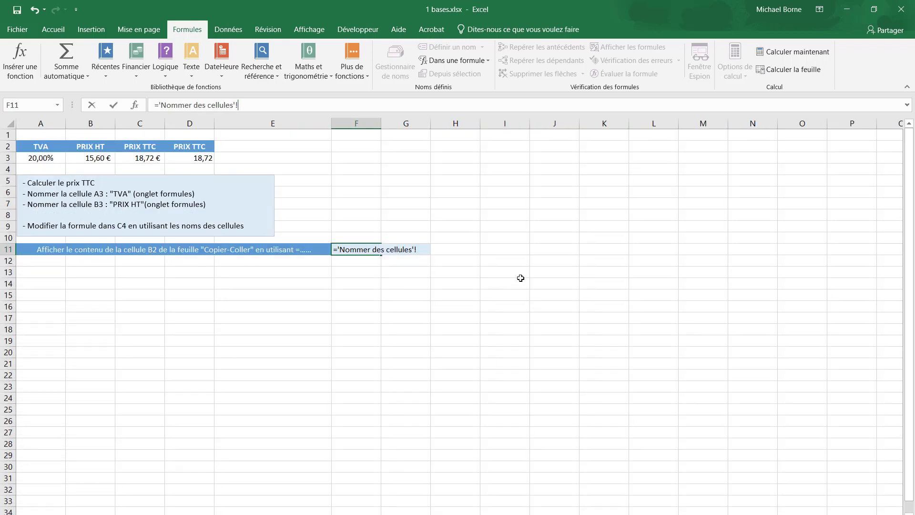
type("+")
left_click(508, 216)
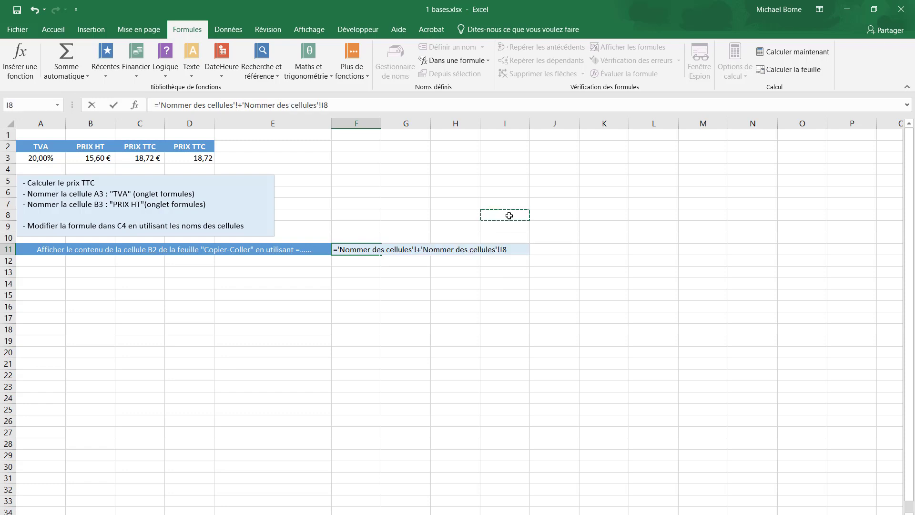
type("+")
left_click(557, 228)
type("+'Nommer des cellules'!J9+")
left_click(620, 226)
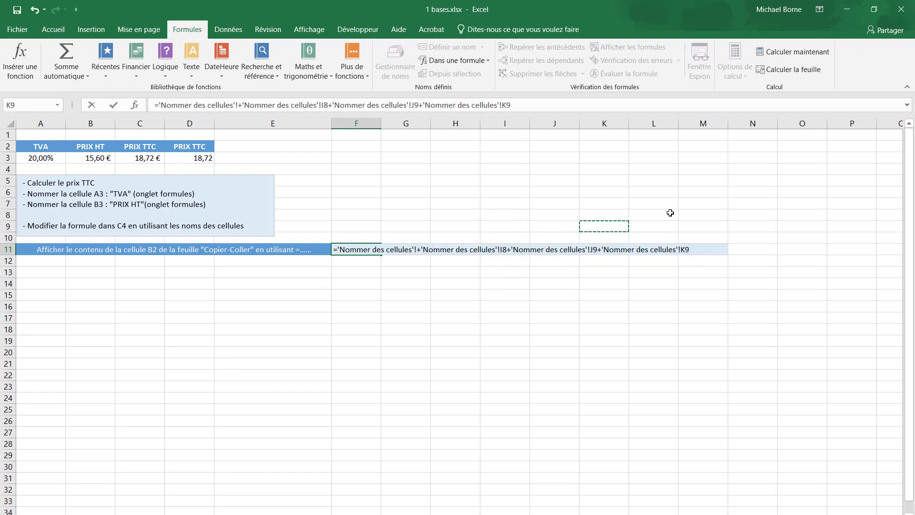
type("+")
left_click(670, 204)
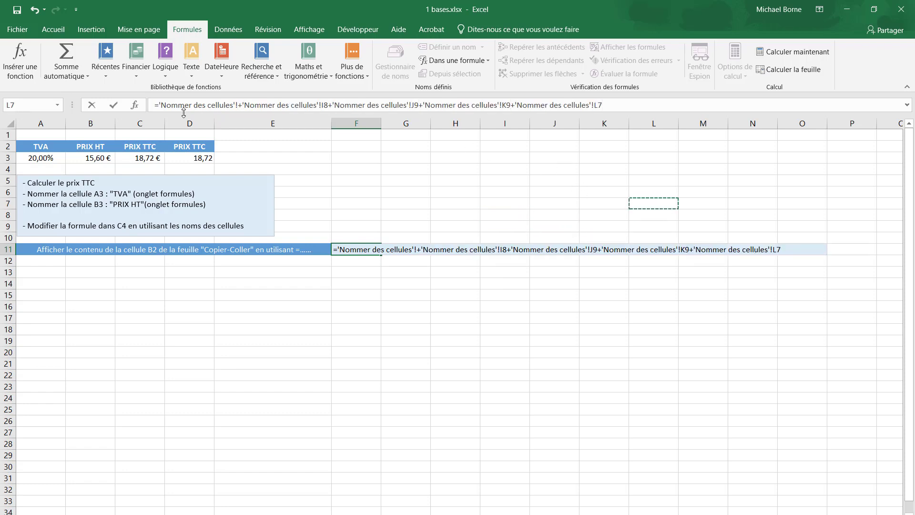
left_click_drag(159, 104, 233, 105)
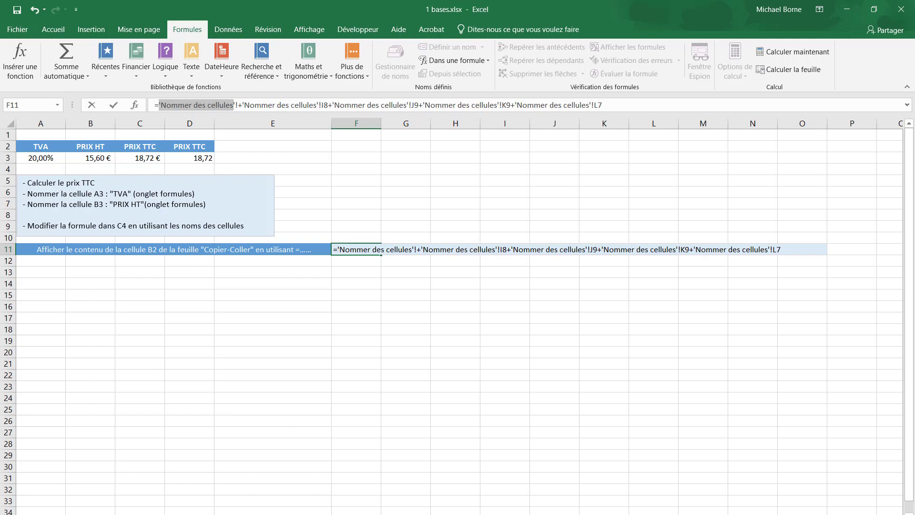
key("Escape")
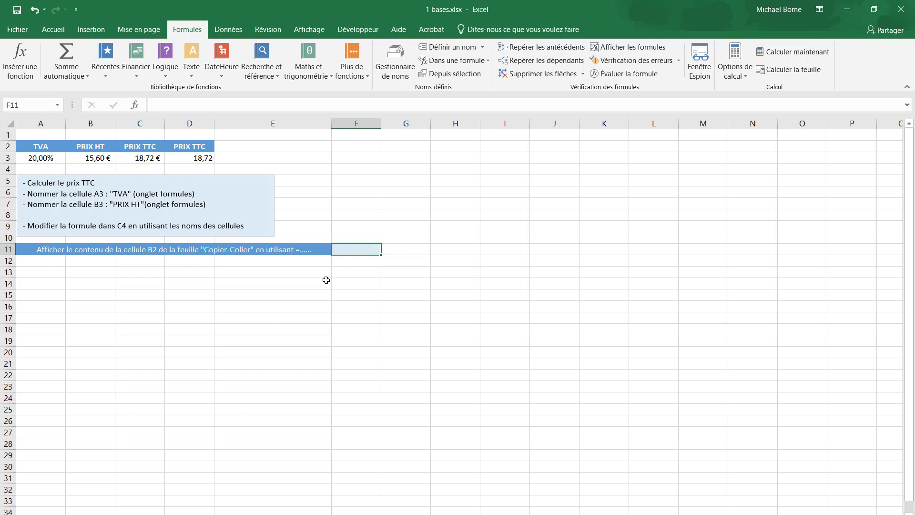
- Name cell B2 of the Copier-Coller sheet cellule
left_click(186, 514)
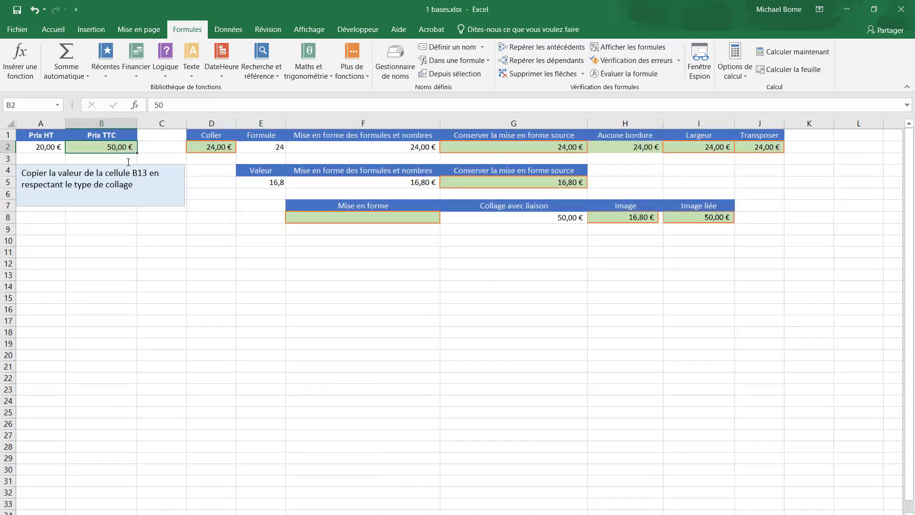
left_click(28, 105)
type("cellule")
key("Return")
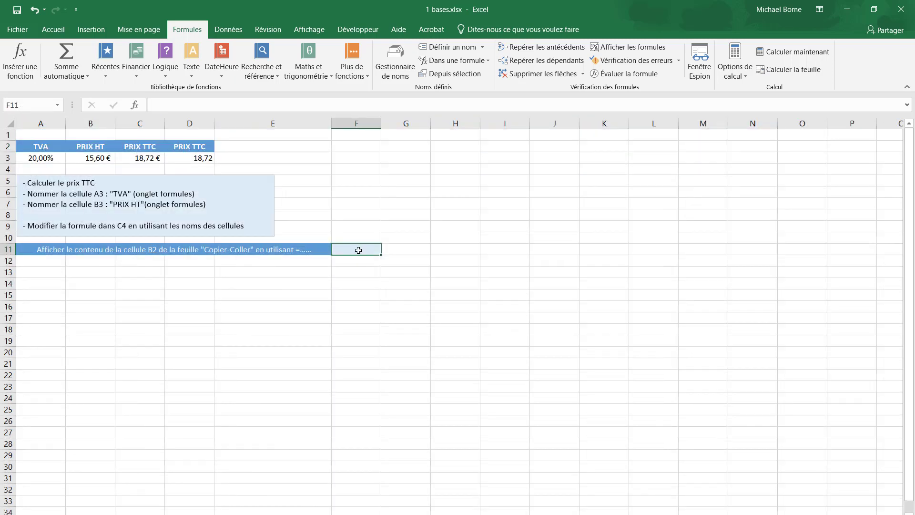
- Try showing the named cell in F11 of the cell-naming sheet with =cellule, and clear F11
type("=cell")
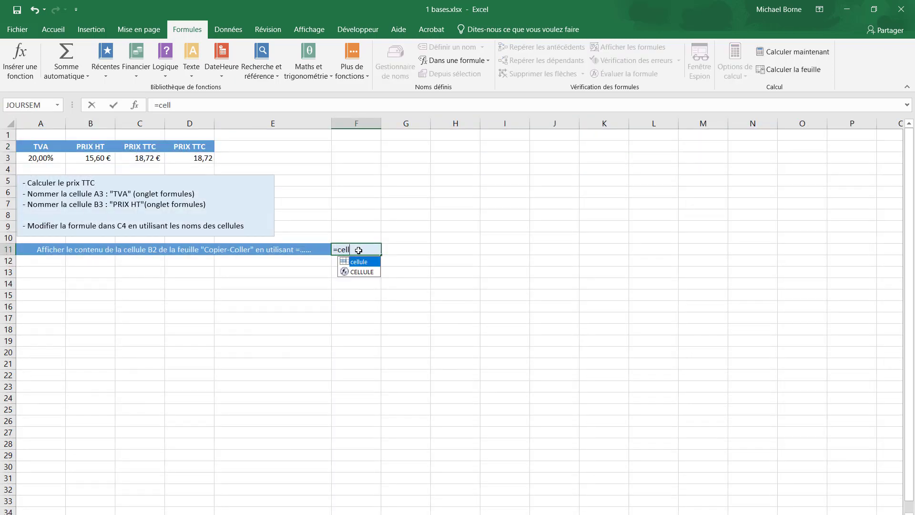
type("ule")
key("Return")
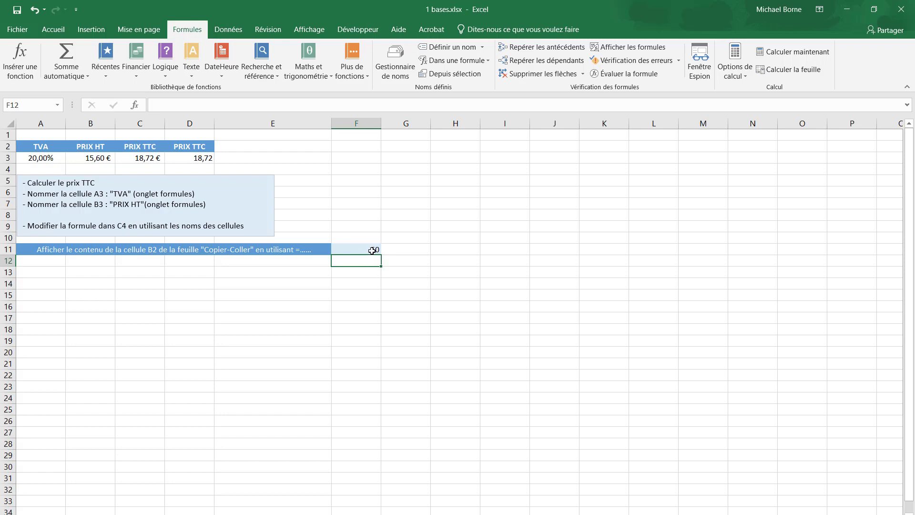
left_click(372, 250)
key("Delete")
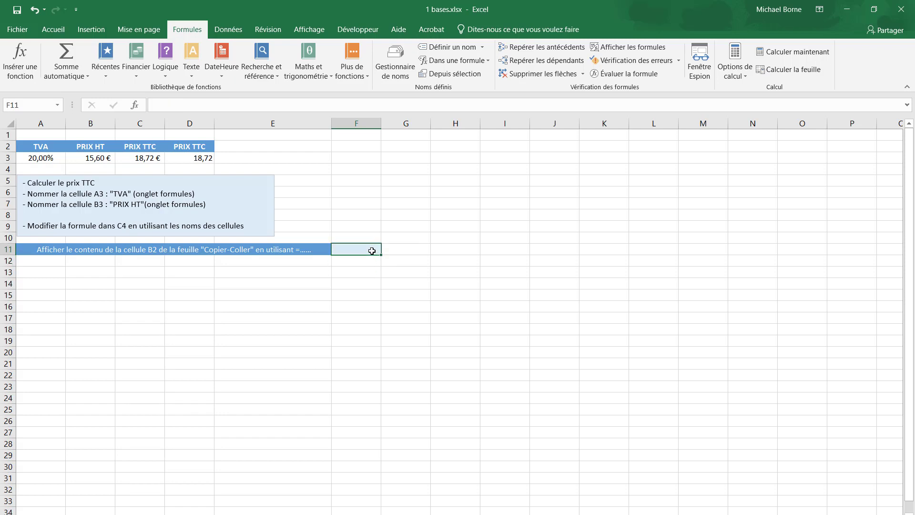
- Copy cell B2 of the Copier-Coller sheet and paste it as a link into F11 of the cell-naming sheet
key("ctrl+Page_Up")
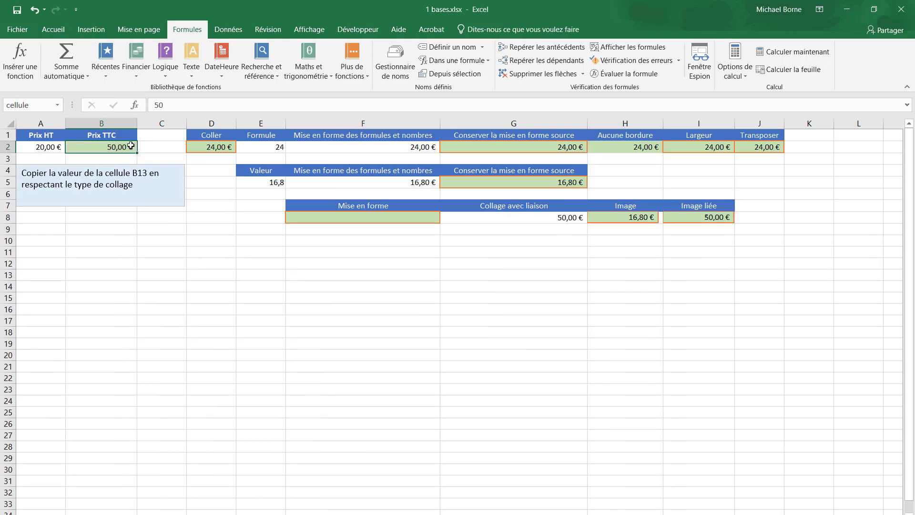
left_click(127, 149)
right_click(128, 149)
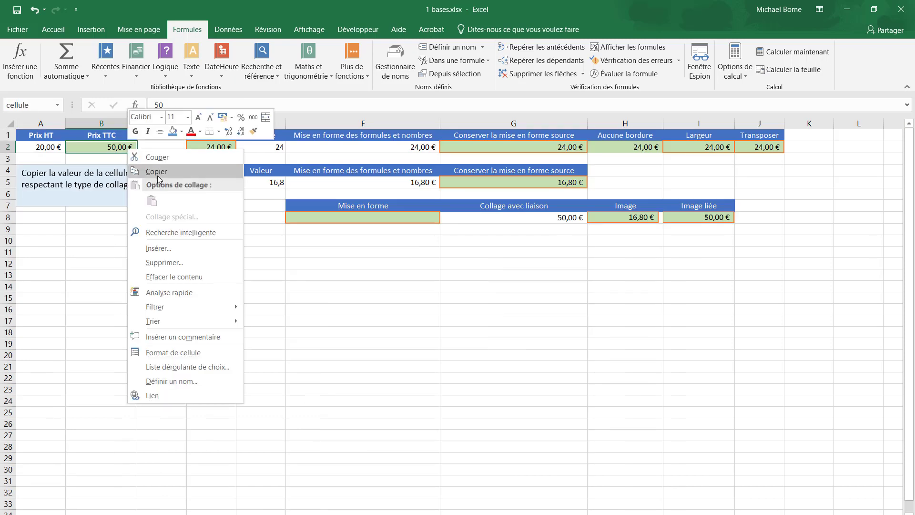
left_click(160, 171)
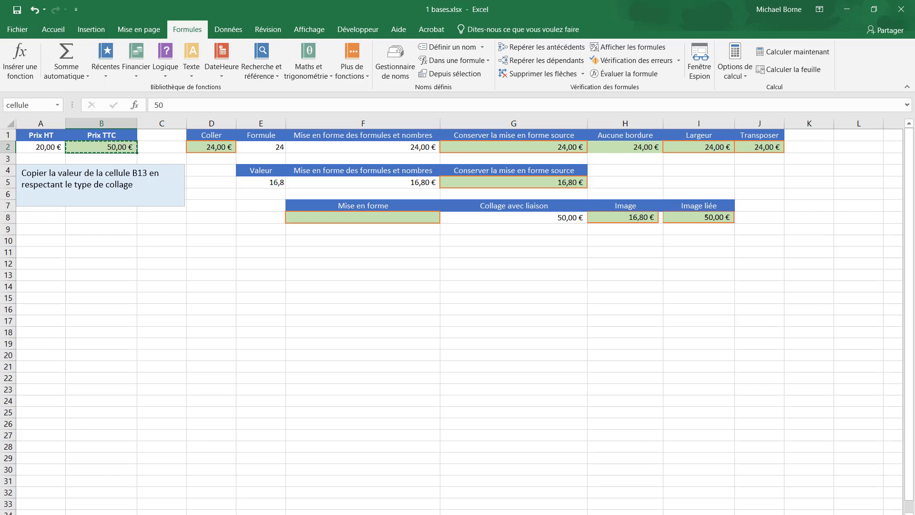
key("ctrl+Page_Down")
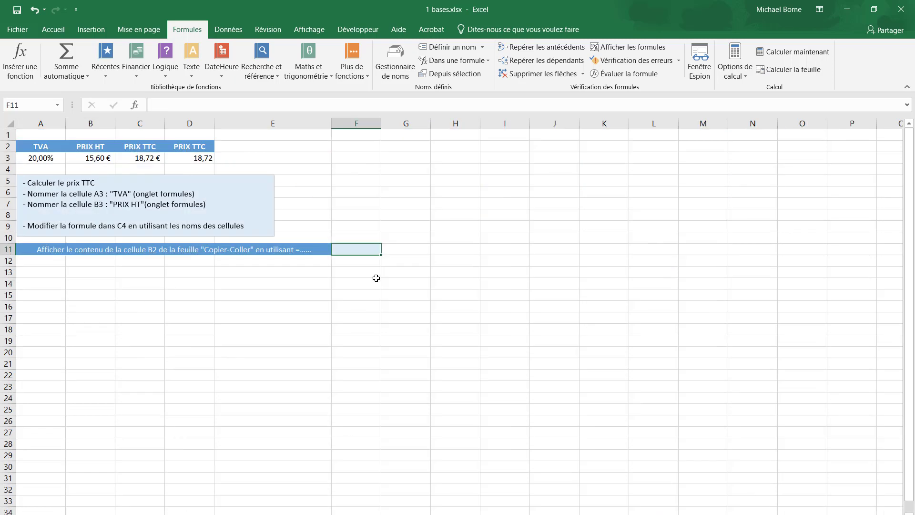
right_click(371, 248)
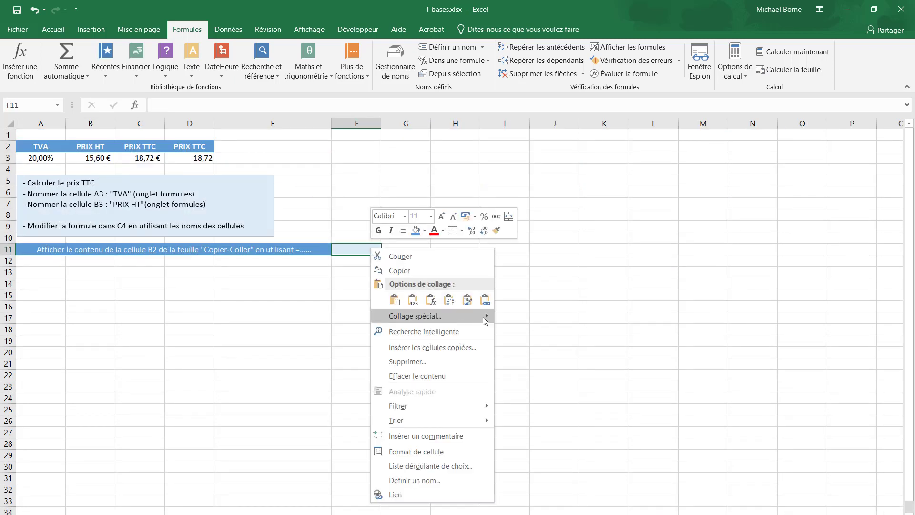
mouse_move(484, 316)
left_click(522, 412)
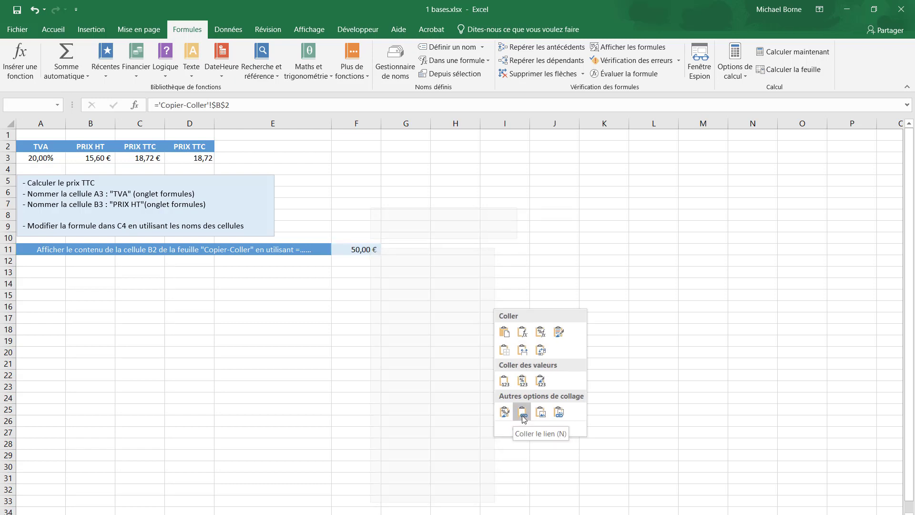
left_click(522, 412)
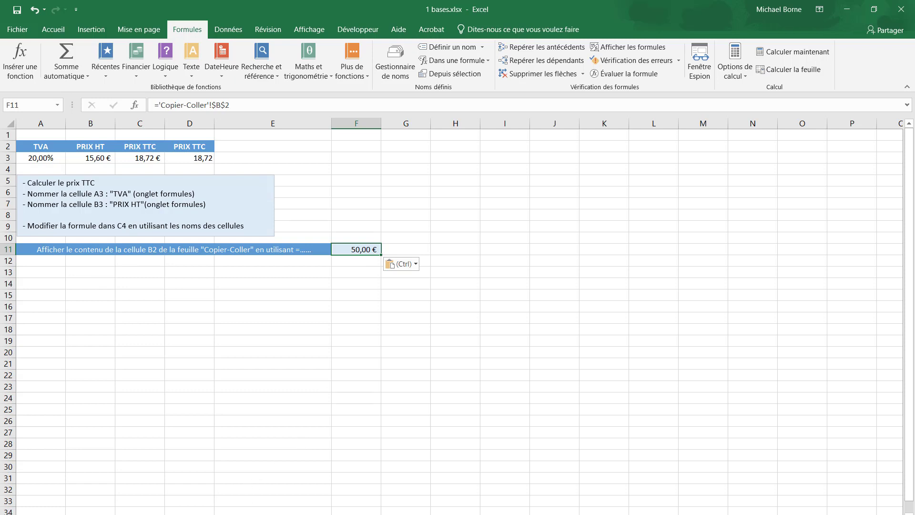
- Set cell B2 of the Copier-Coller sheet to 100 and return to the cell-naming sheet to check F11
left_click(260, 513)
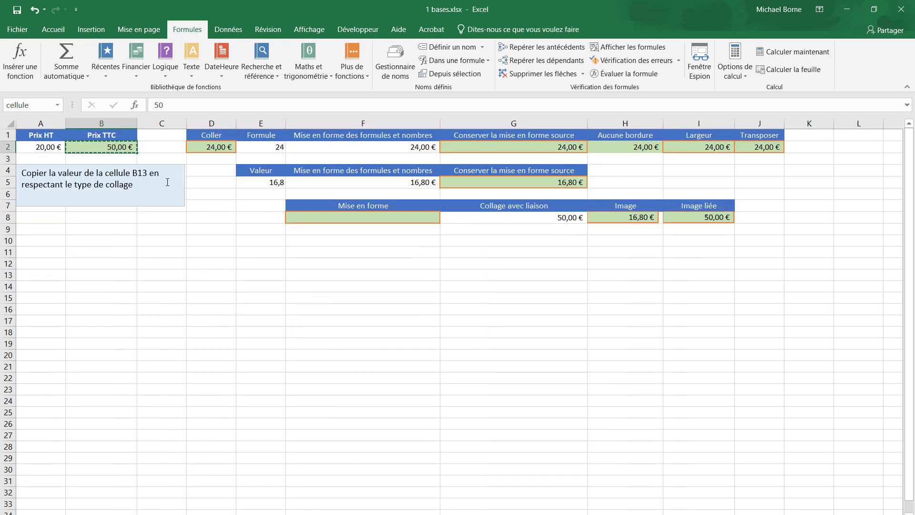
key("Escape")
left_click(117, 147)
type("100")
key("Return")
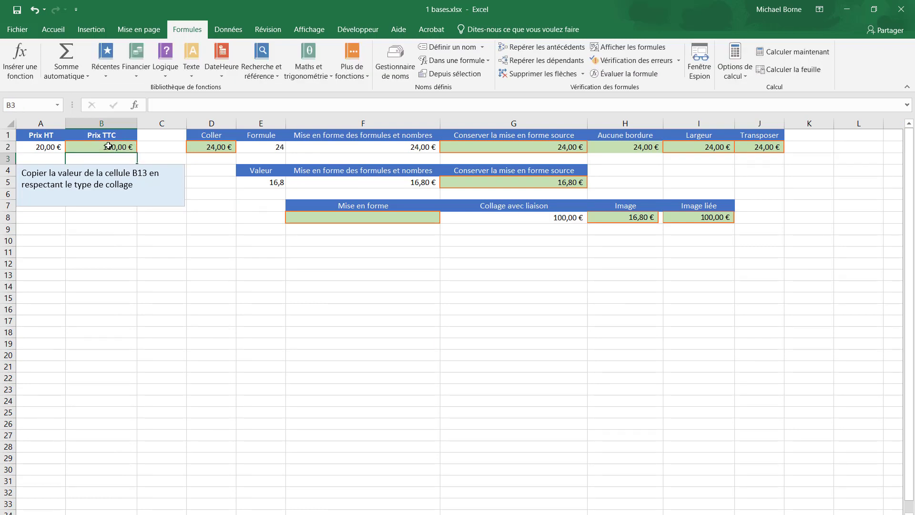
left_click(302, 513)
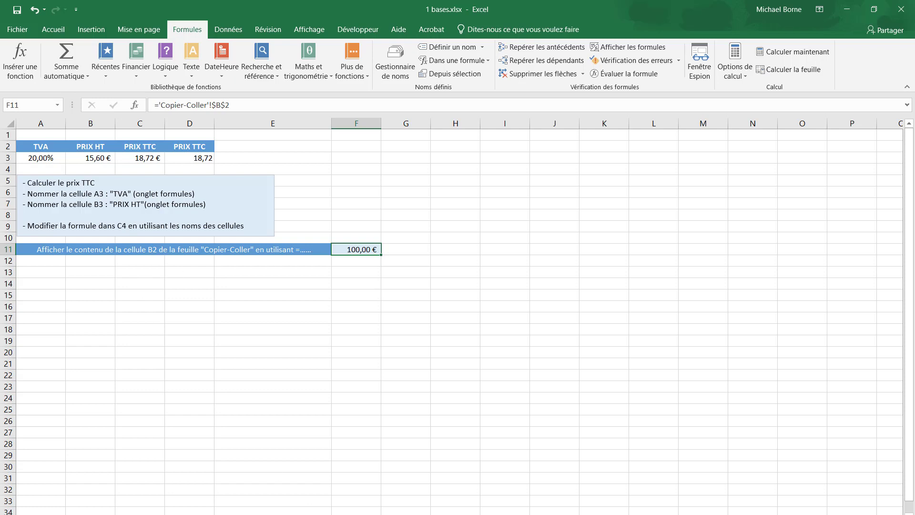
- On the sheet with the product table, calculate the first product's TOTAL HT in D2 with =B2*C2
left_click(391, 514)
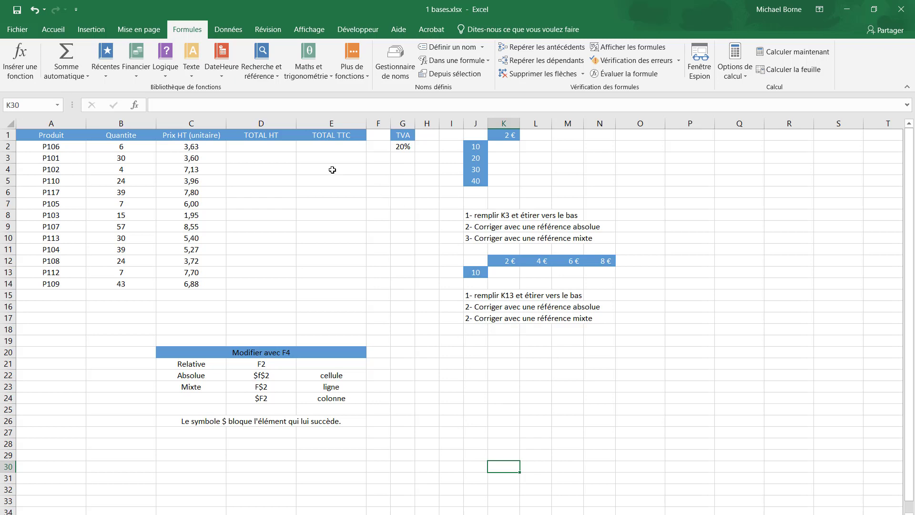
left_click(275, 149)
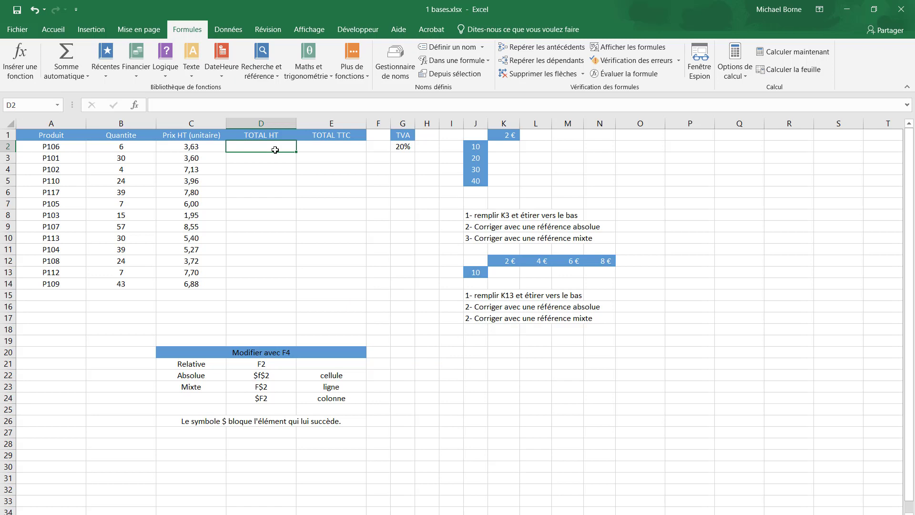
left_click(131, 147)
left_click(201, 149)
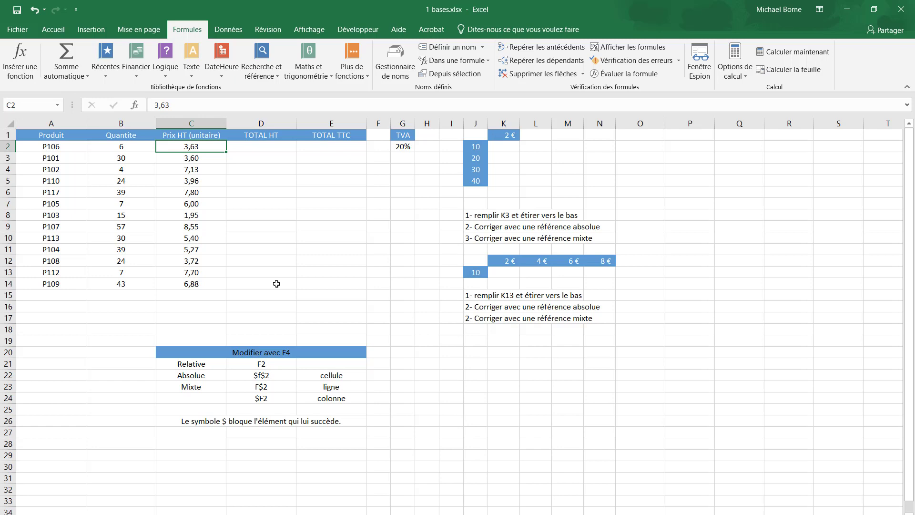
left_click(403, 146)
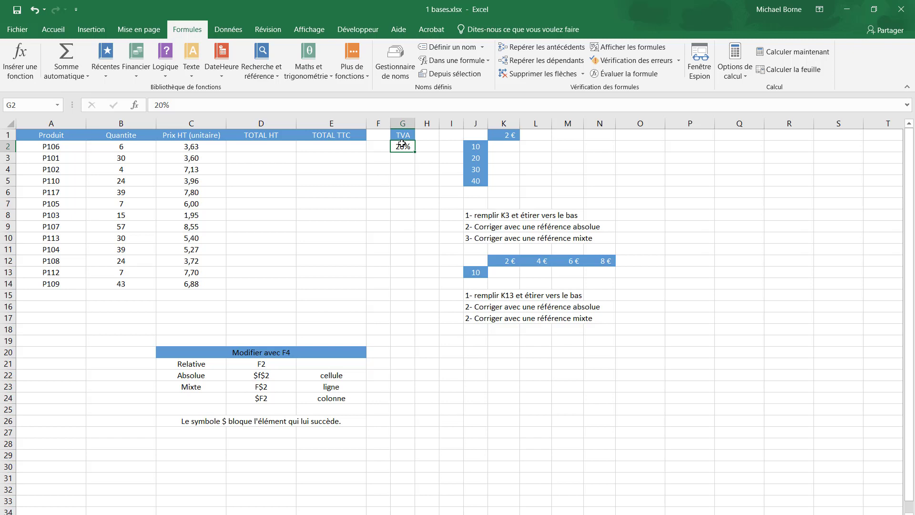
left_click(280, 149)
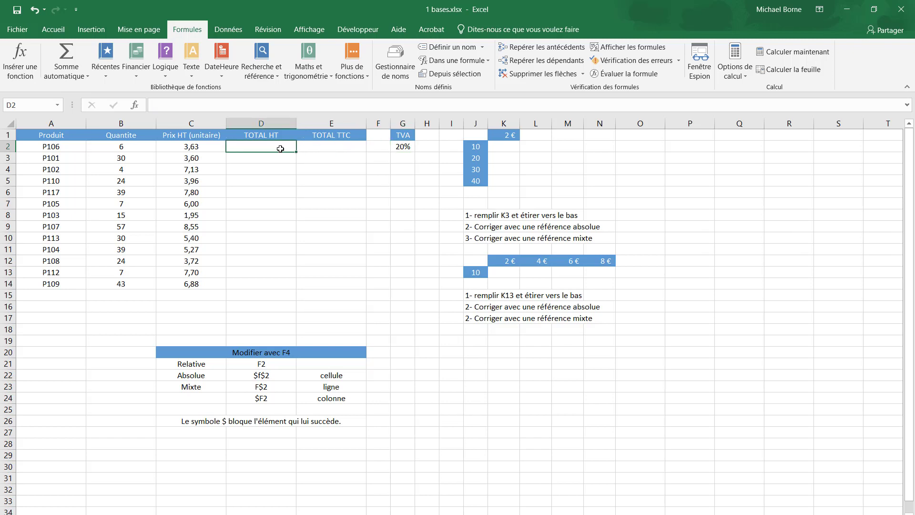
type("=")
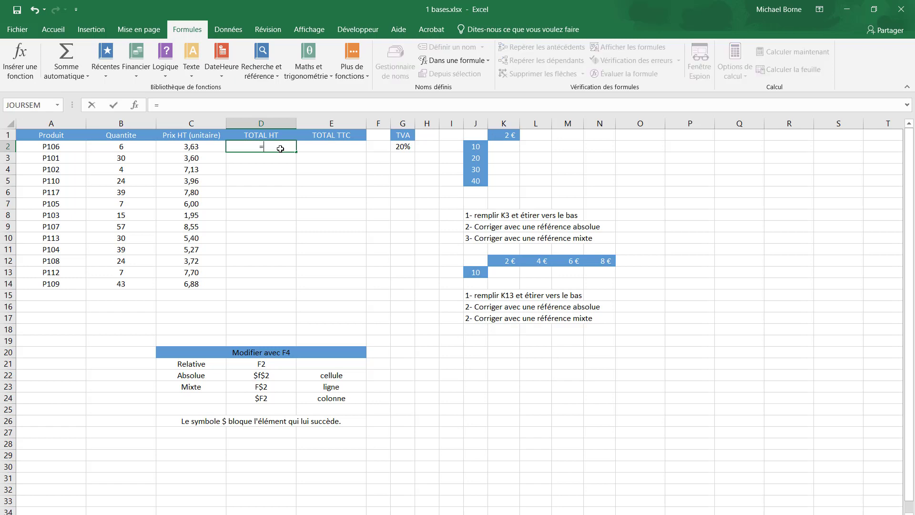
left_click(142, 149)
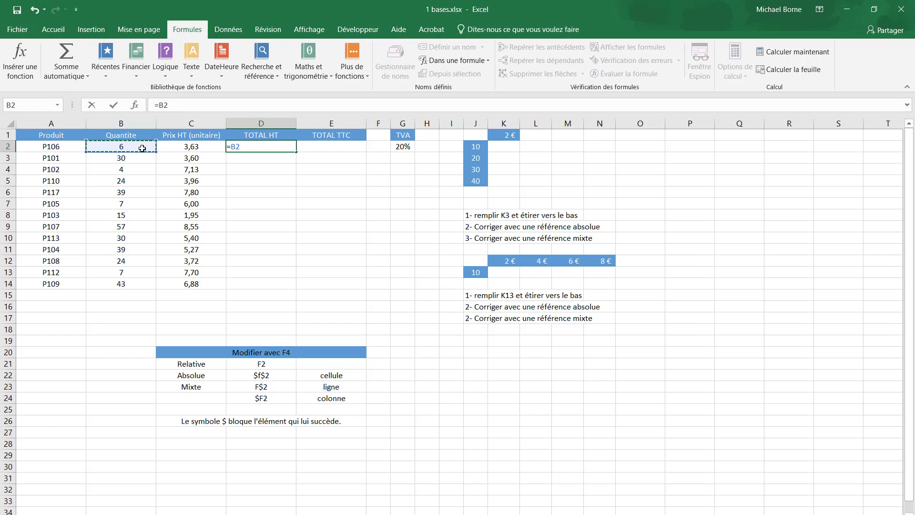
type("*")
left_click(198, 148)
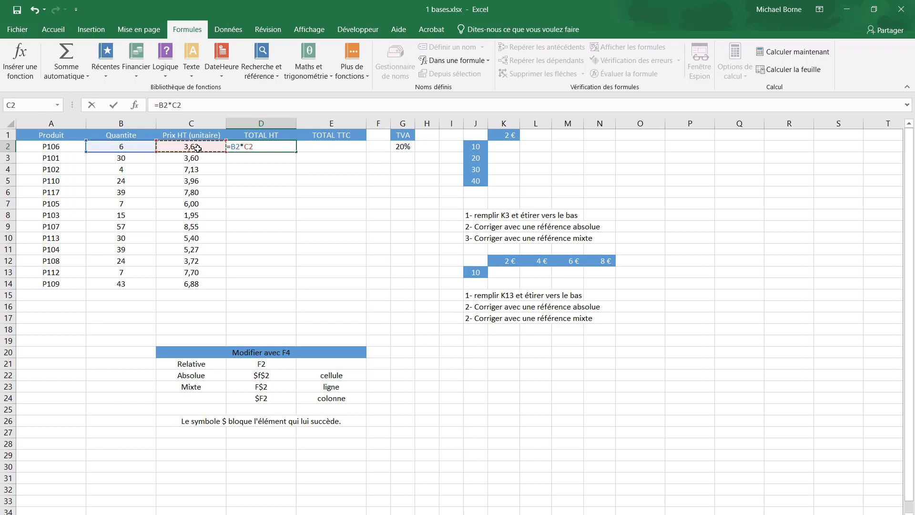
key("Return")
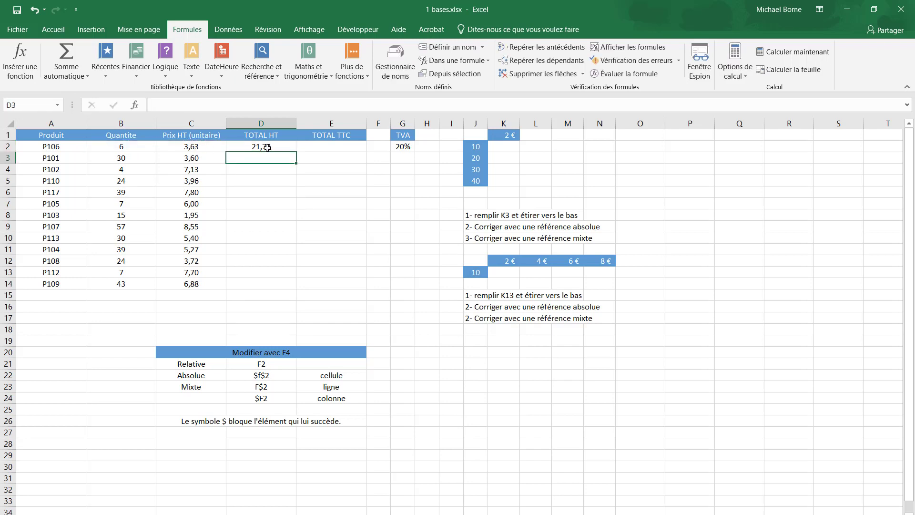
- Fill the TOTAL HT formula from D2 down to D14 and check the references in D13
left_click(267, 148)
left_click_drag(296, 153, 295, 287)
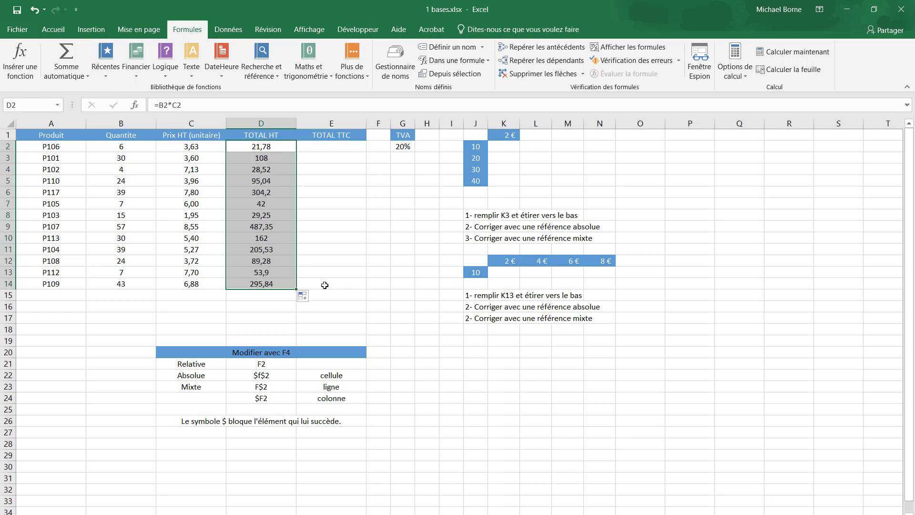
double_click(276, 273)
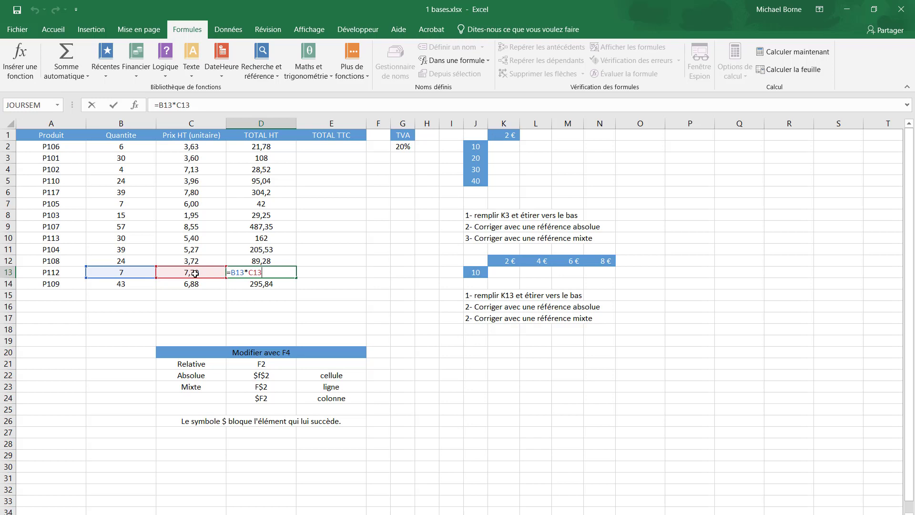
key("Escape")
- Calculate the first product's TOTAL TTC in E2 with =D2+D2*G2
left_click(351, 148)
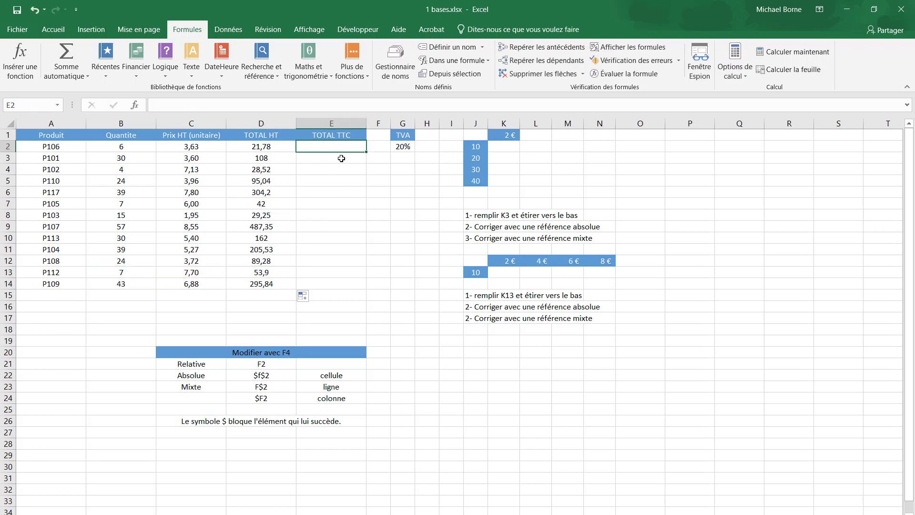
type("=")
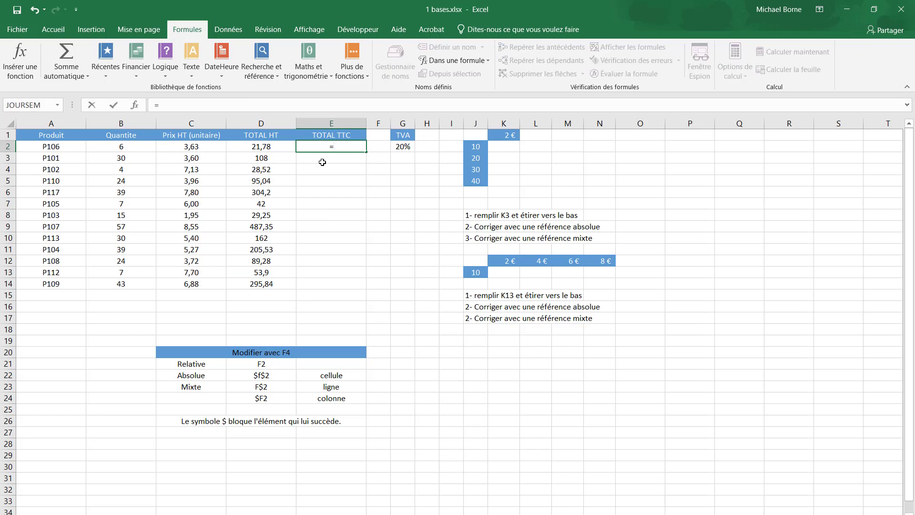
left_click(274, 146)
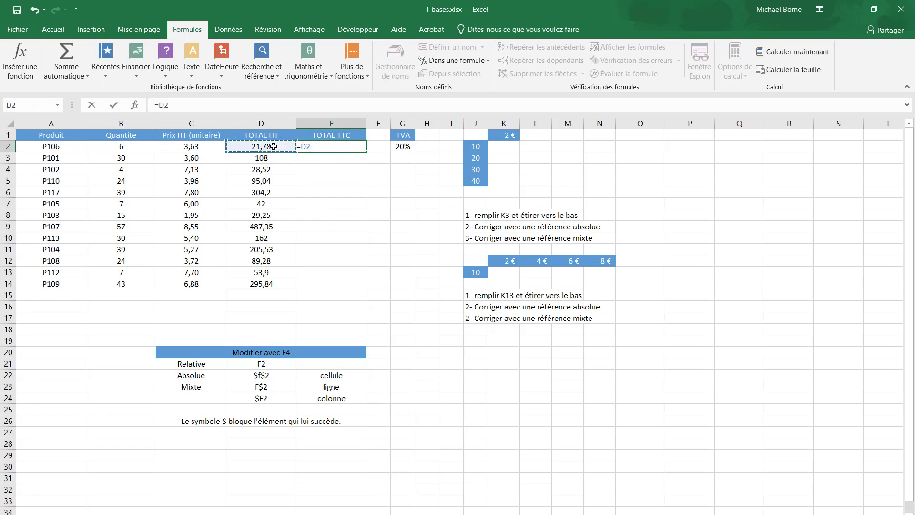
type("+")
left_click(276, 147)
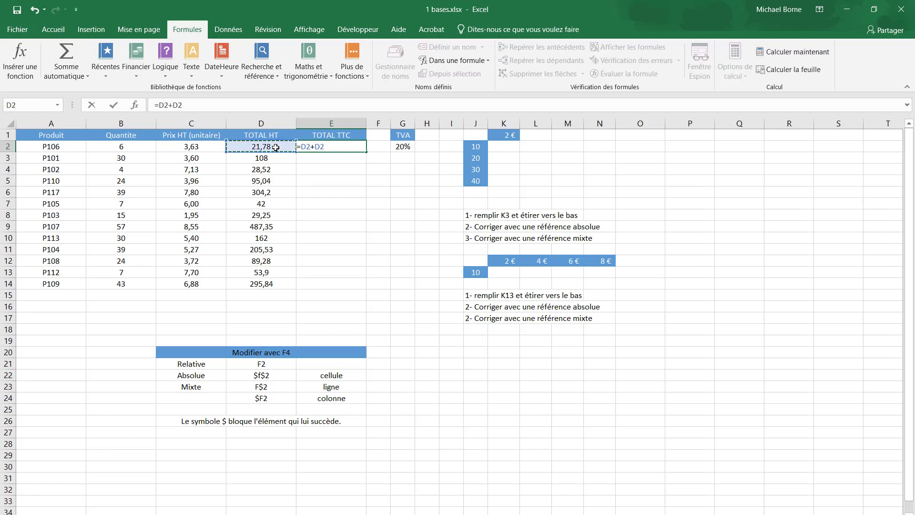
type("*")
left_click(403, 147)
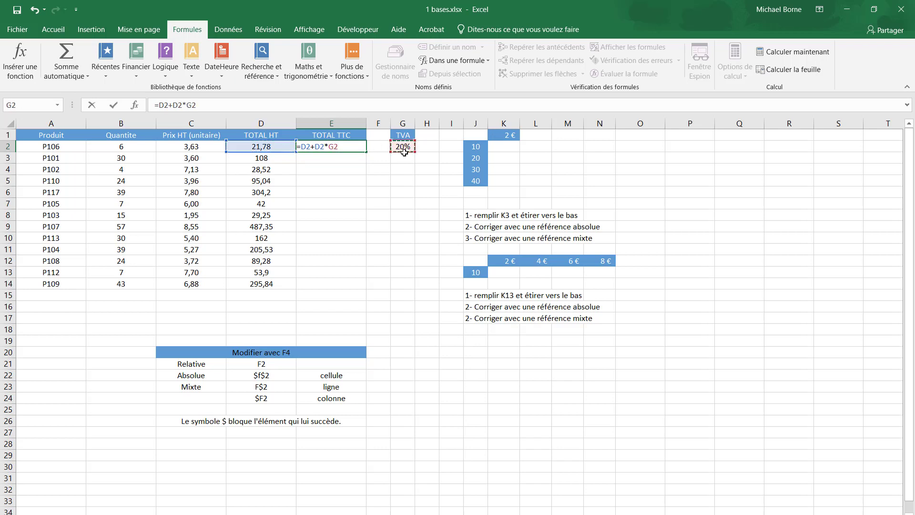
key("Return")
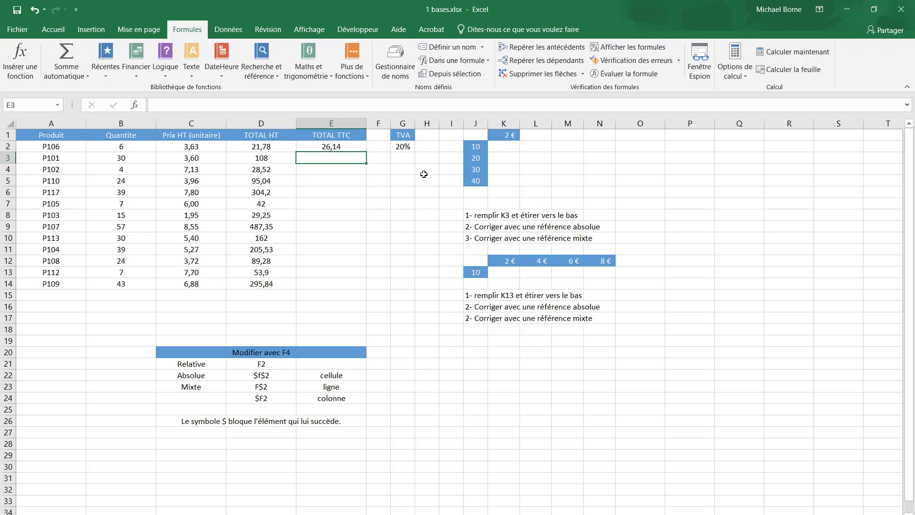
- Try filling the relative-reference formula from E2 down to E14, and examine the formulas copied into E4 and E8
left_click(357, 147)
left_click_drag(368, 151, 355, 291)
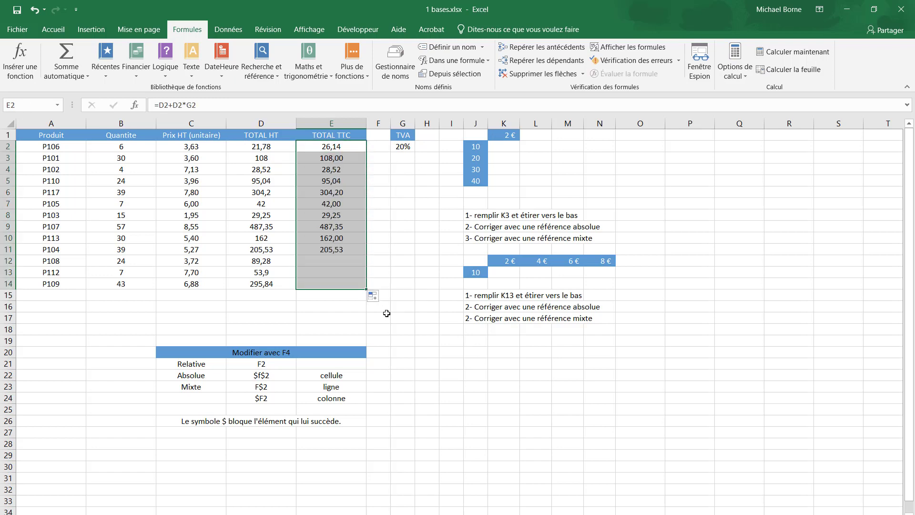
left_click(327, 169)
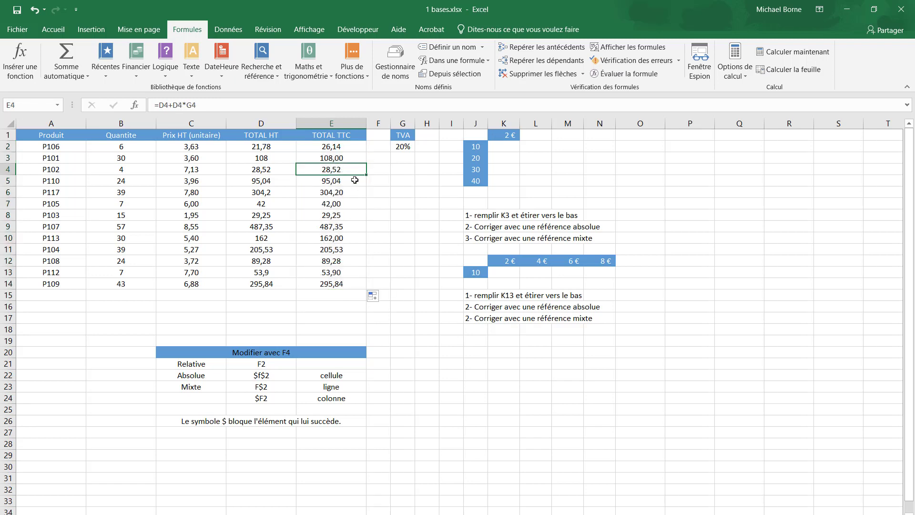
double_click(344, 215)
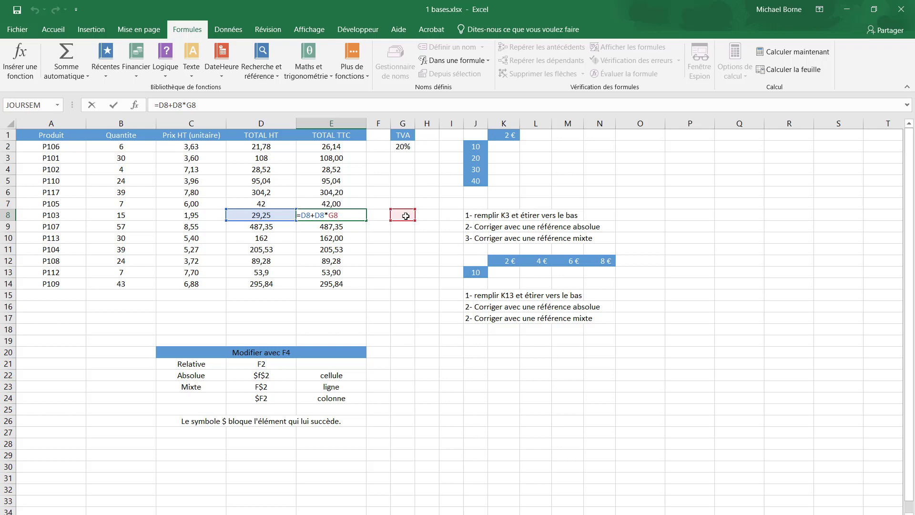
key("ctrl+Return")
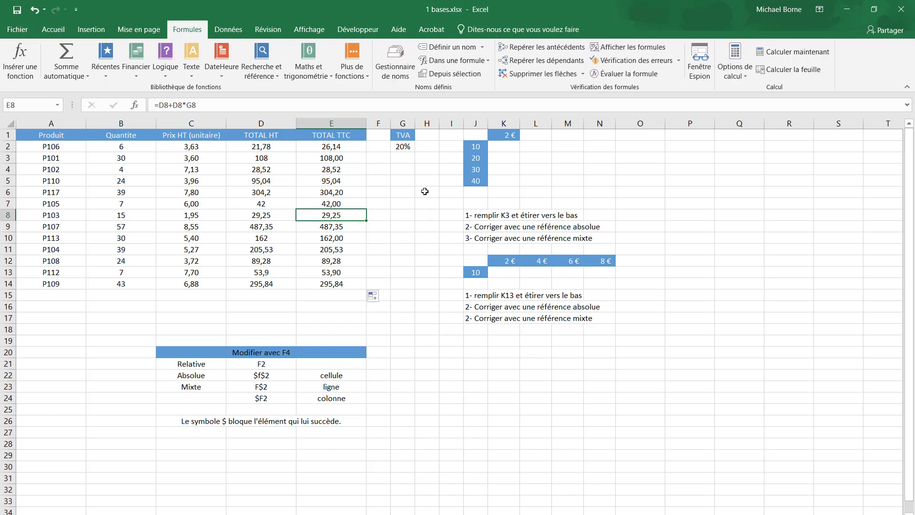
- Try repeating the TVA rate from G2 down to G14 beside the products, and clear G3:G14
left_click(399, 146)
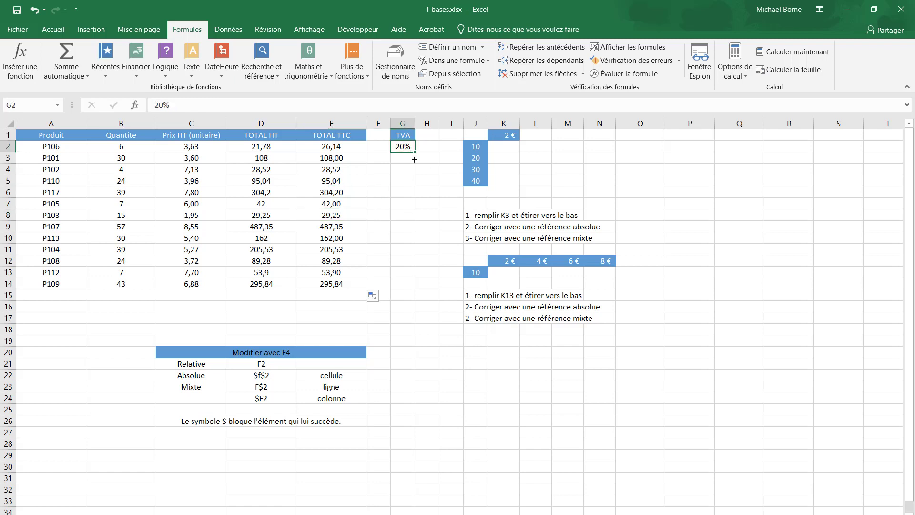
left_click_drag(415, 151, 412, 289)
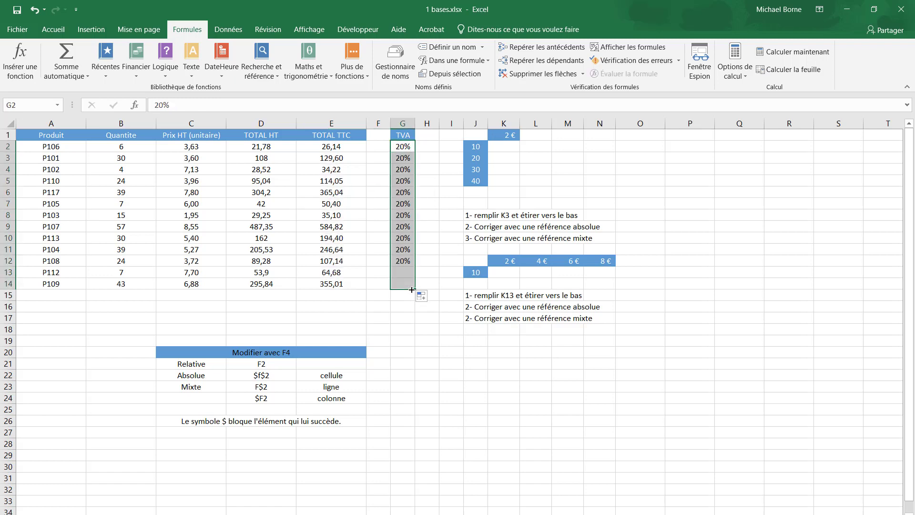
double_click(347, 204)
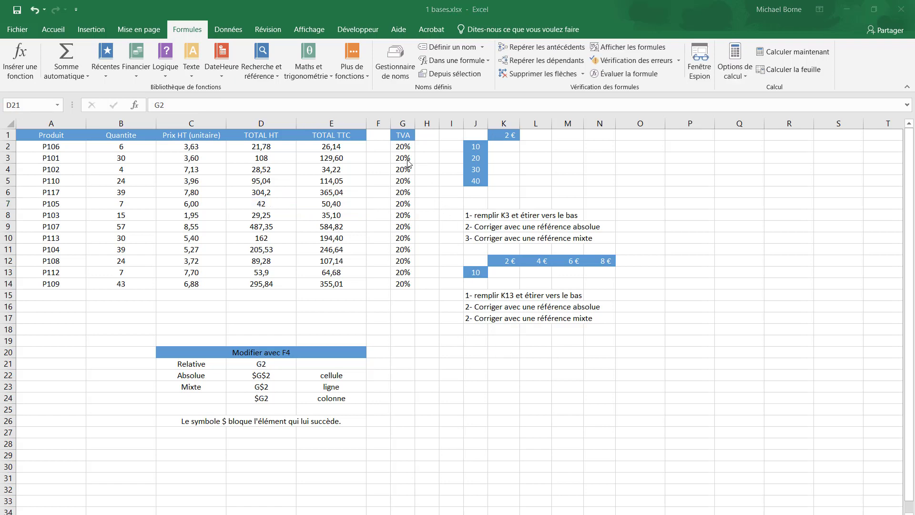
left_click_drag(407, 159, 404, 280)
key("Delete")
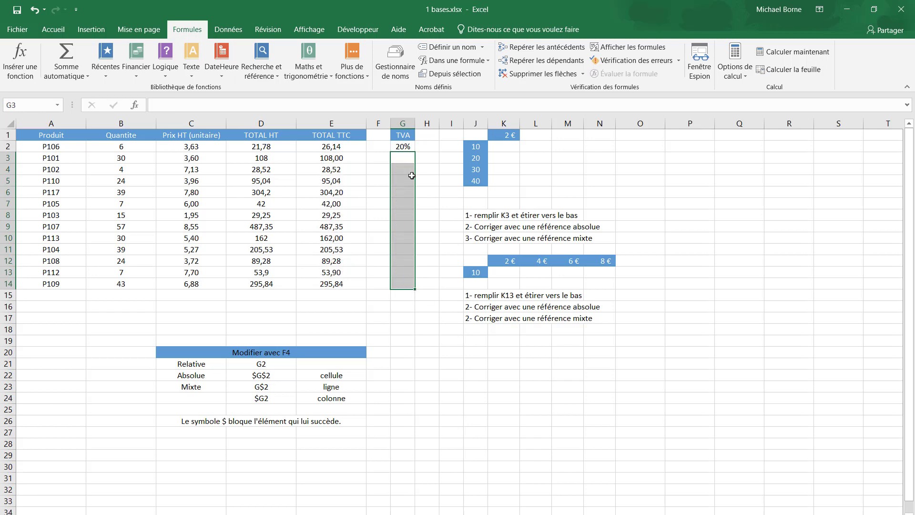
- Name the TVA rate cell G2 tva_2
left_click(408, 149)
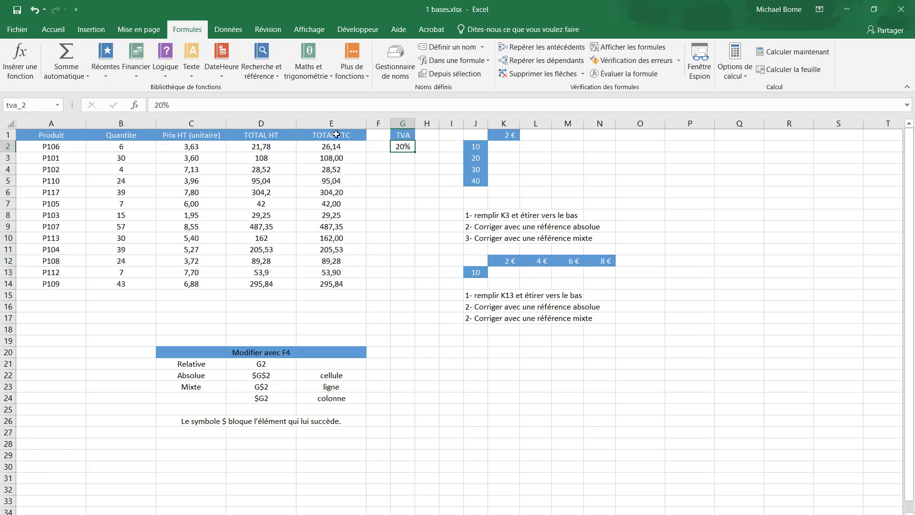
left_click(42, 104)
- Replace G2 with the name tva_2 in the E2 formula and fill it down to E14
left_click(349, 145)
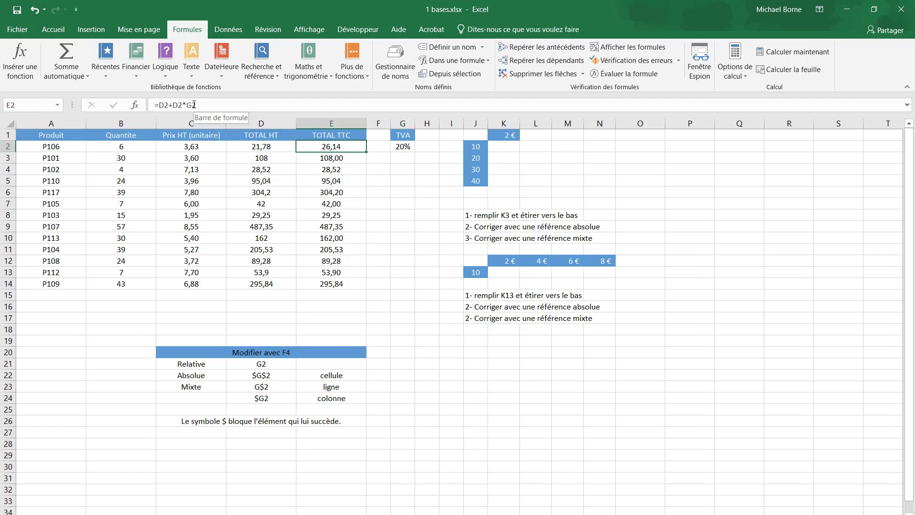
left_click(198, 105)
left_click_drag(199, 104, 187, 104)
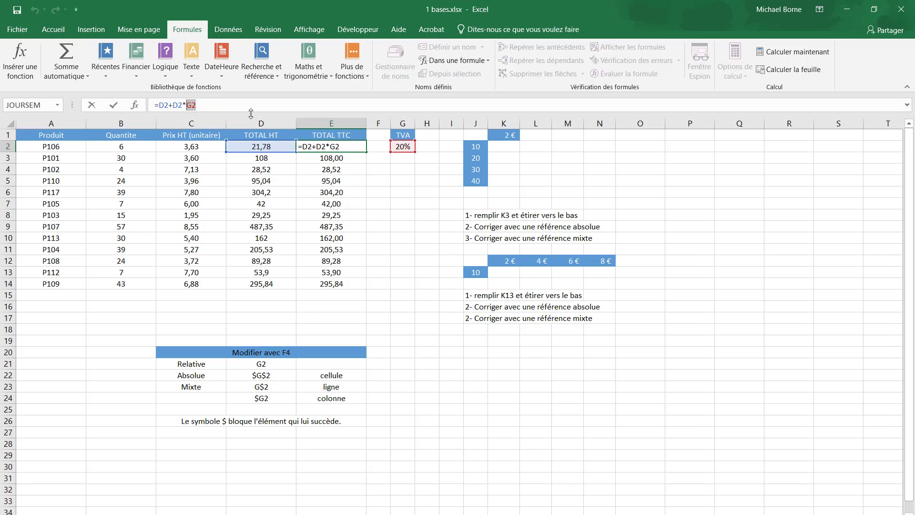
type("tv")
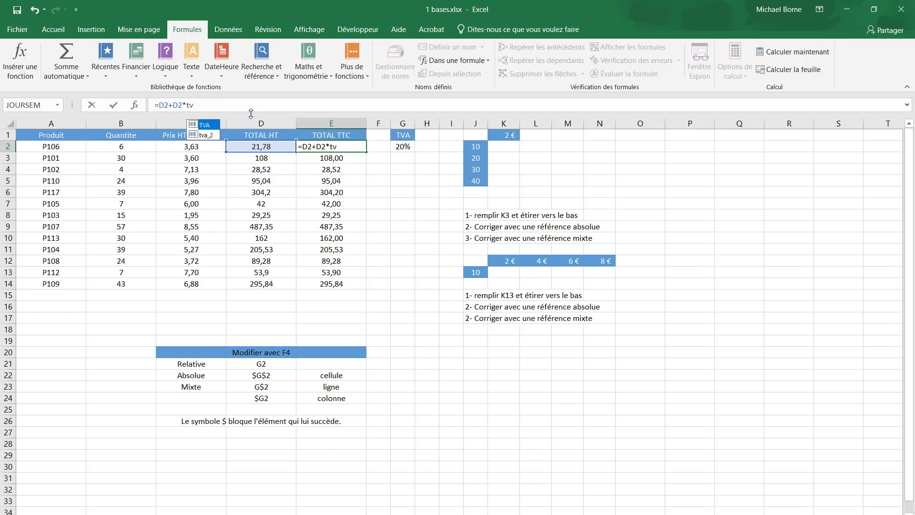
double_click(211, 135)
key("Return")
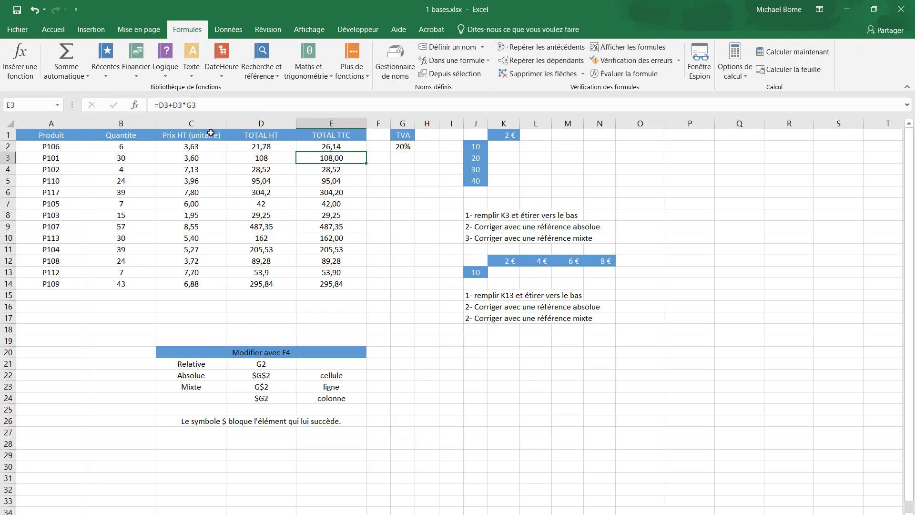
left_click(355, 147)
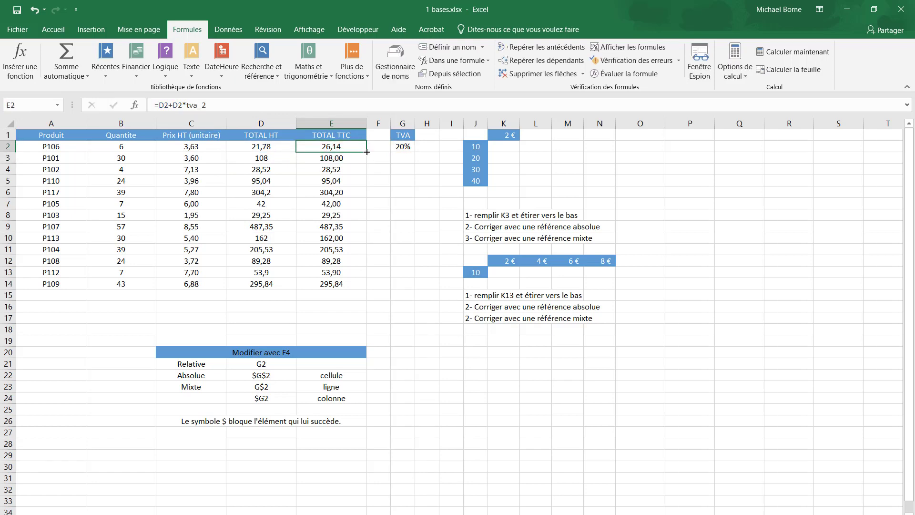
left_click_drag(364, 151, 359, 285)
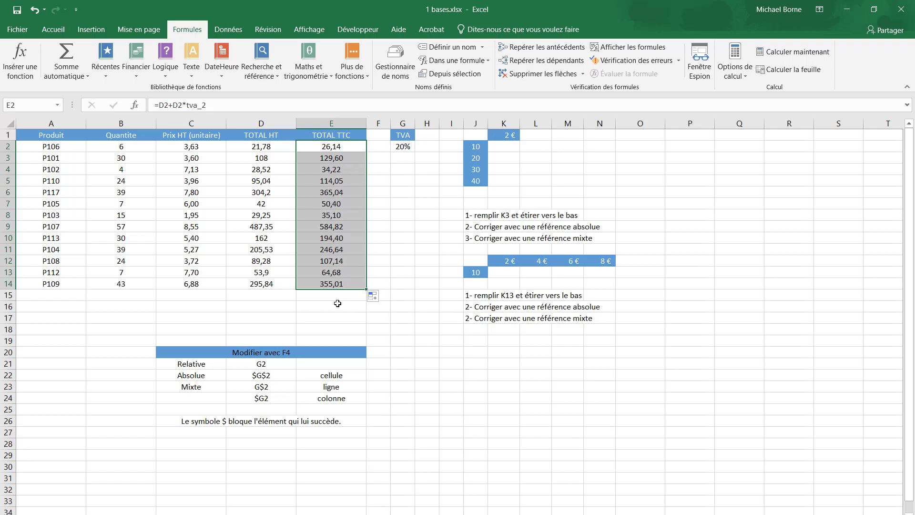
- Examine which cells the copied TOTAL TTC formula in E7 refers to
left_click(339, 205)
double_click(339, 205)
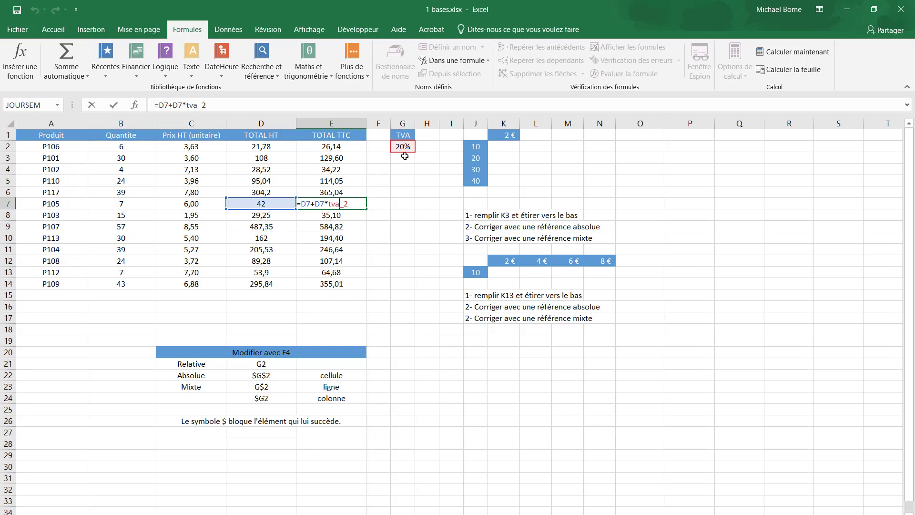
key("Escape")
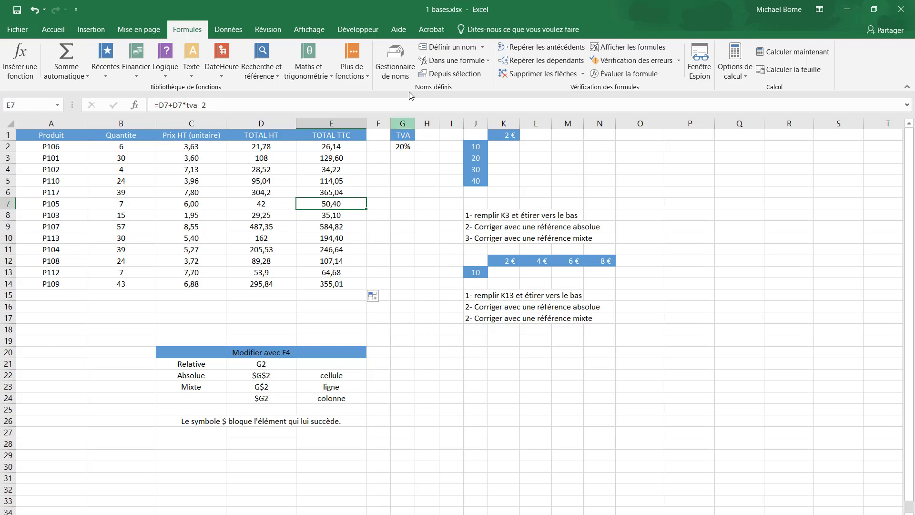
- Delete the defined name tva_2 from the workbook's names
left_click(397, 60)
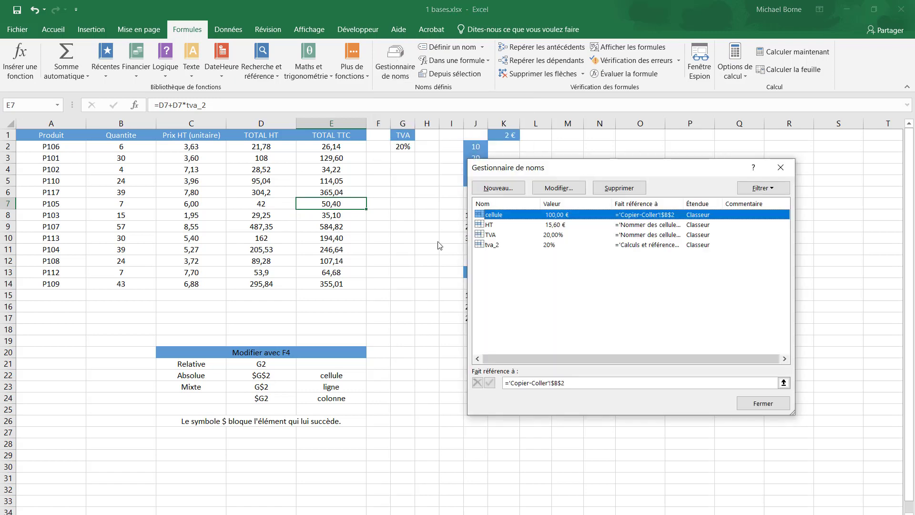
left_click(511, 246)
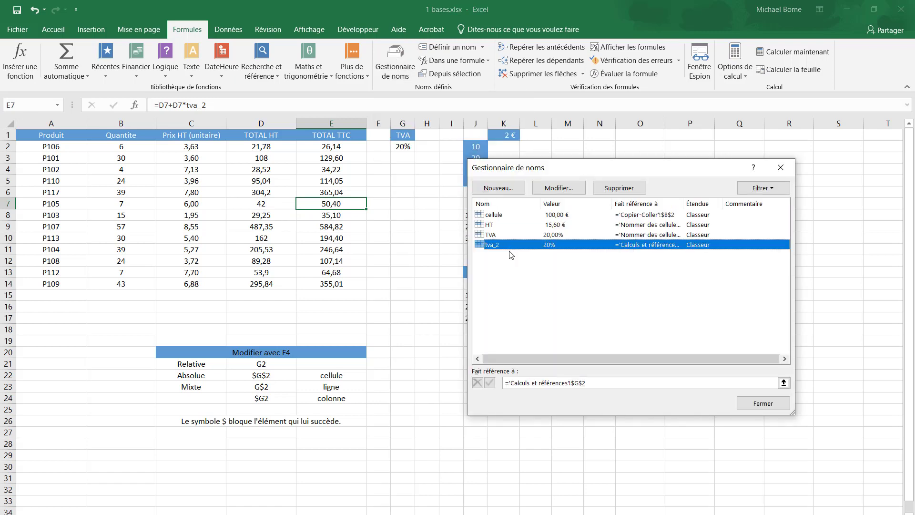
left_click(619, 189)
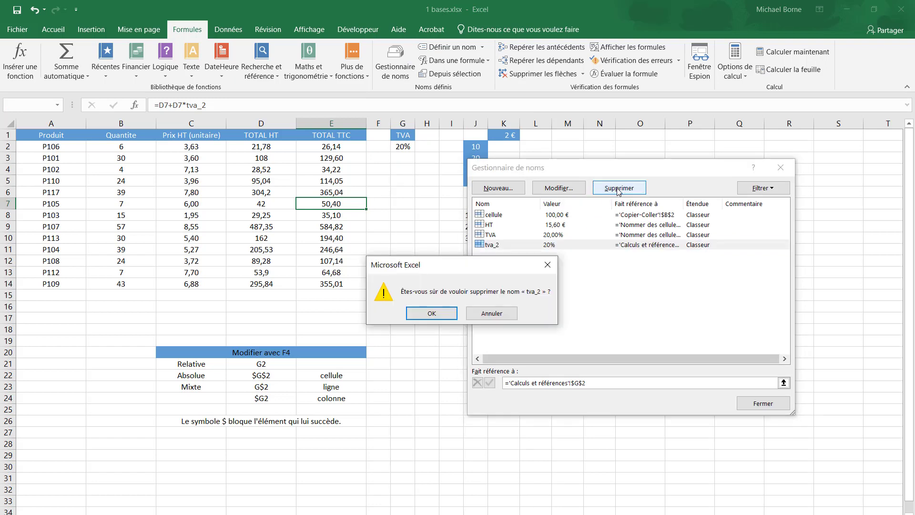
left_click(451, 313)
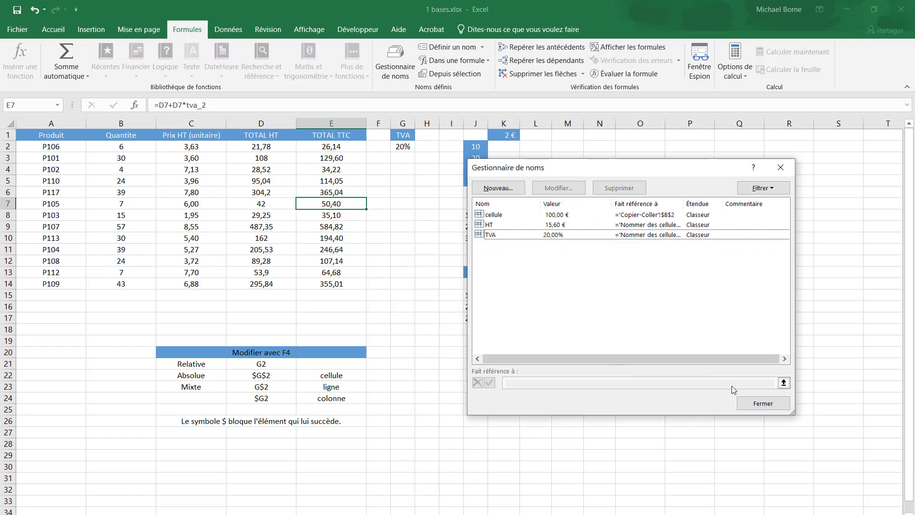
left_click(763, 403)
- Replace tva_2 with the relative reference G2 in the E2 formula and fill it down to E14
left_click(349, 147)
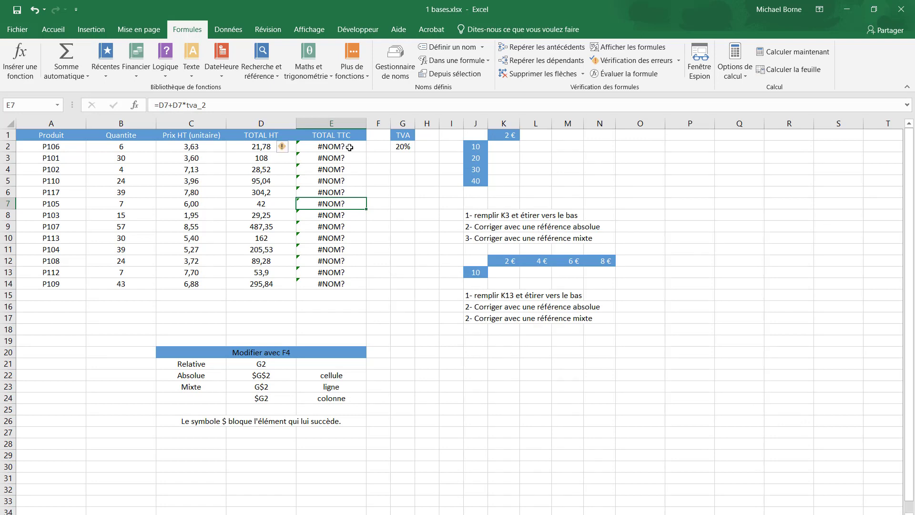
left_click_drag(210, 104, 187, 105)
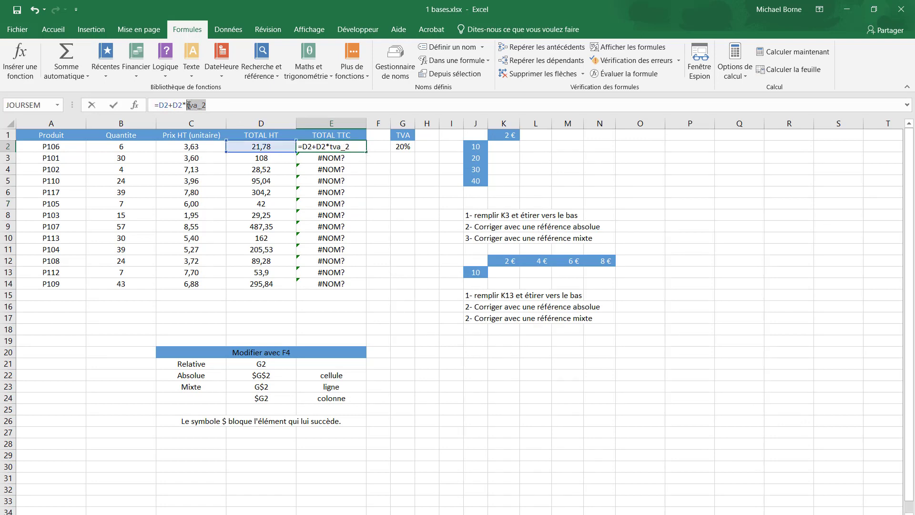
key("BackSpace")
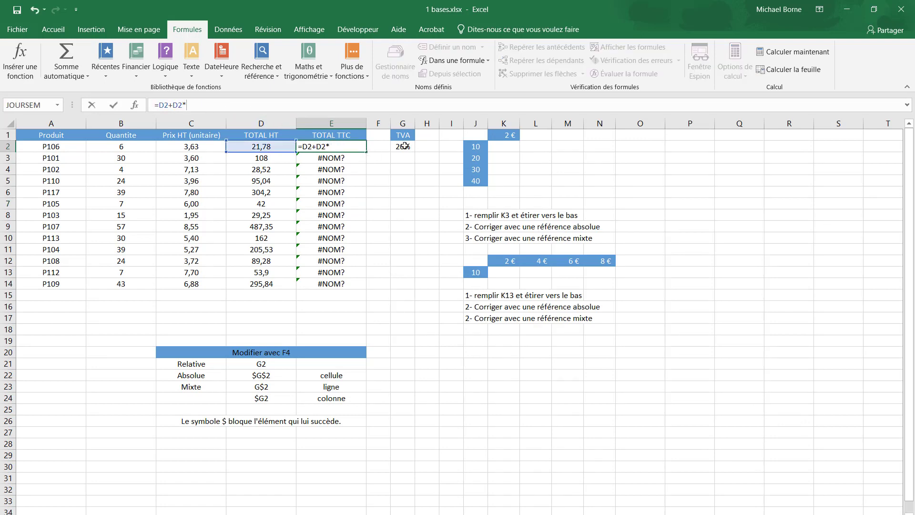
left_click(404, 146)
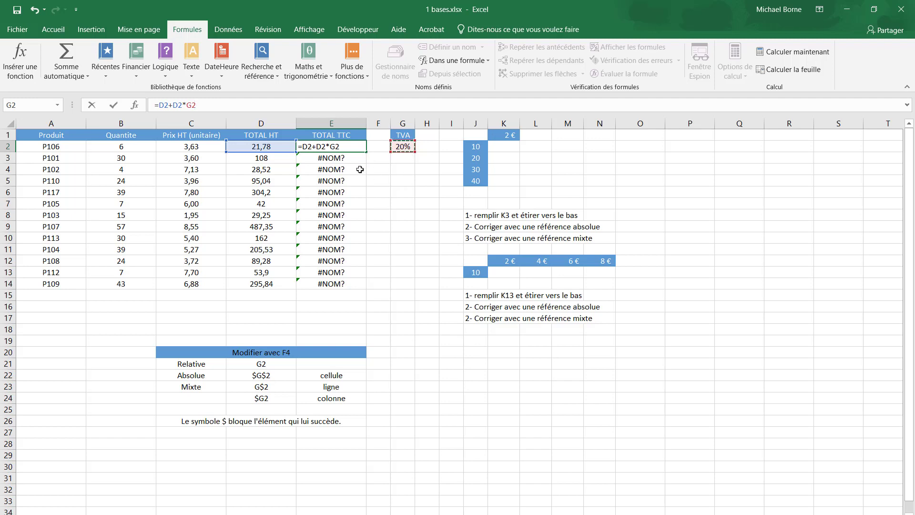
key("Return")
left_click(357, 146)
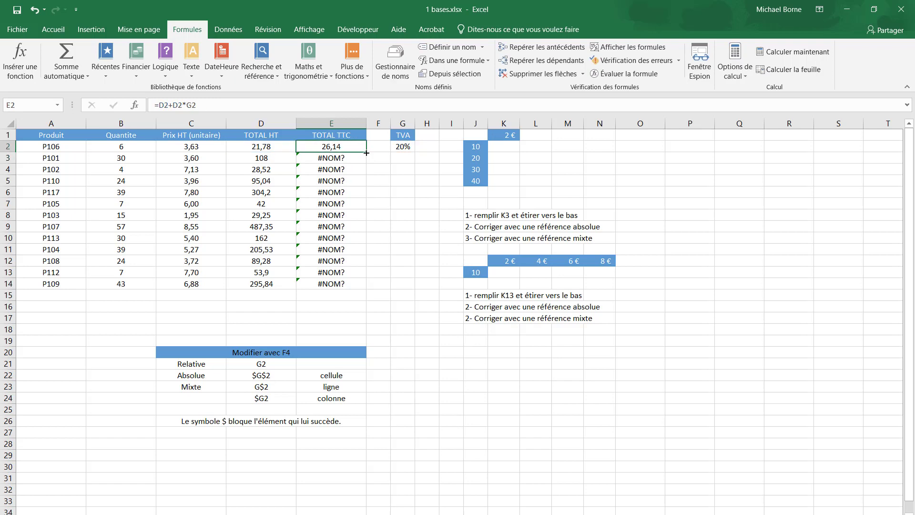
left_click_drag(366, 153, 364, 288)
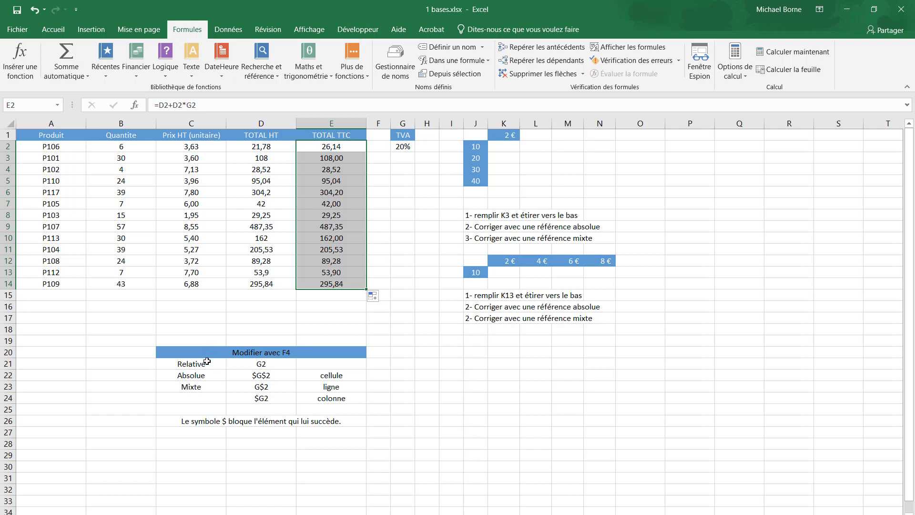
- Make the TVA reference in the E2 formula absolute as $G$2 and fill it down to E14
left_click_drag(205, 364, 260, 364)
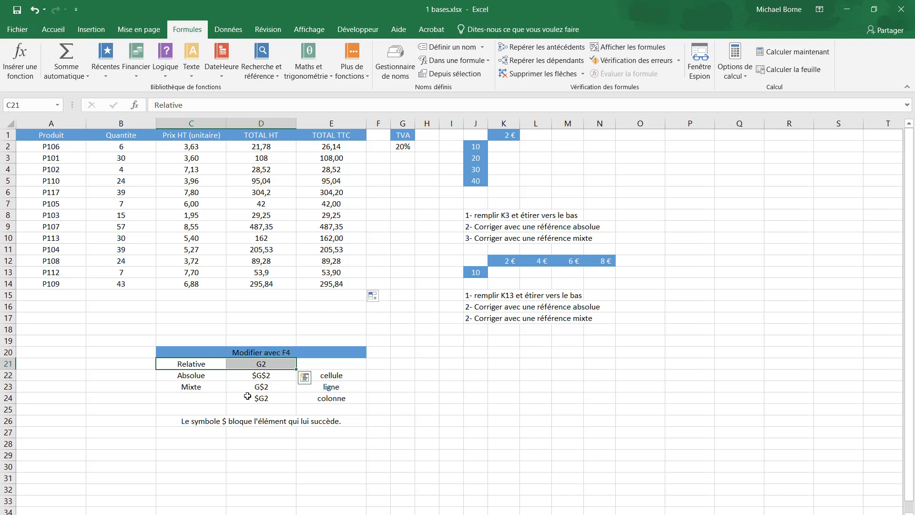
left_click(248, 377)
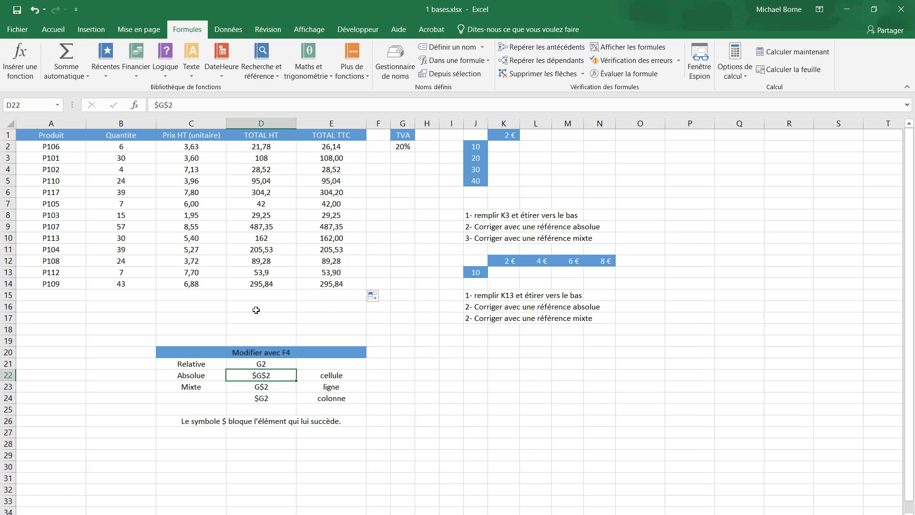
left_click(352, 146)
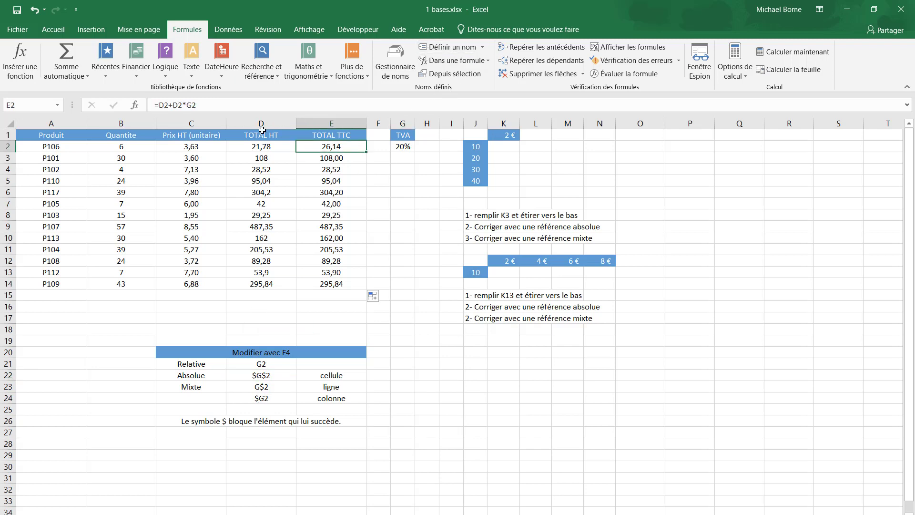
key("F2")
left_click(336, 147)
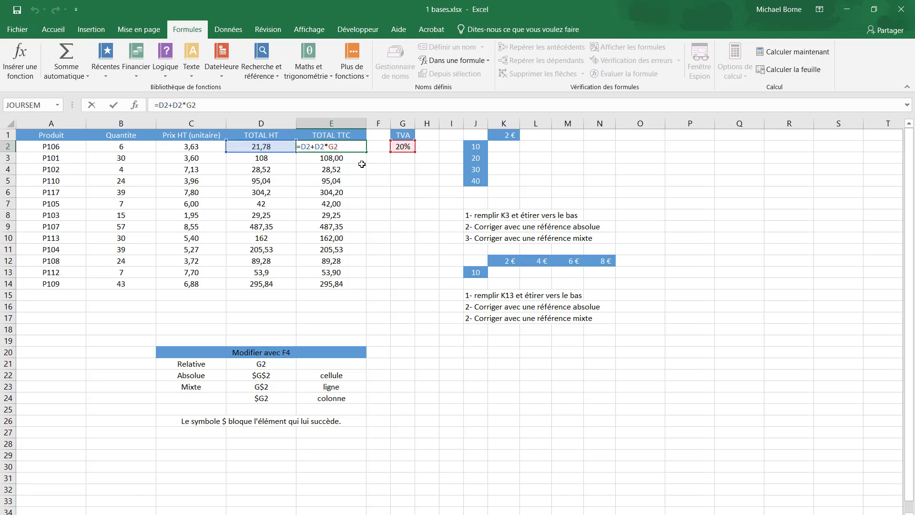
key("F4")
key("Return")
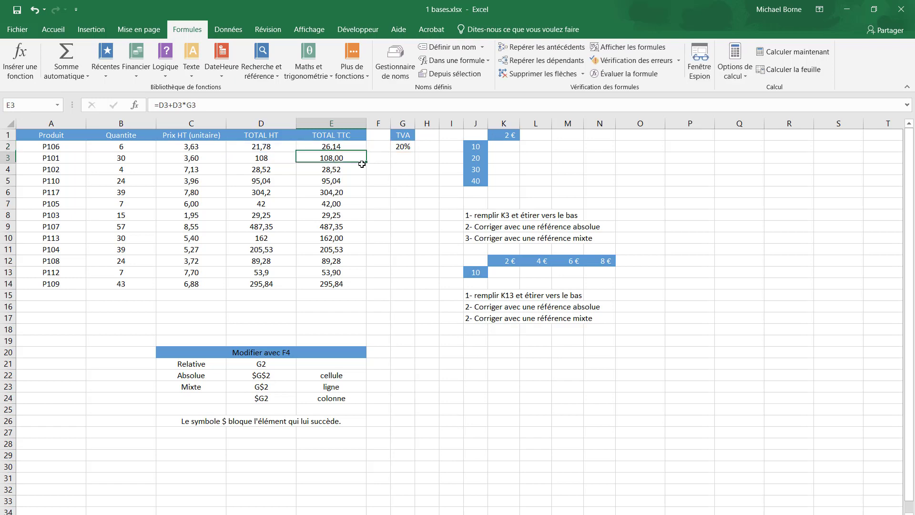
left_click(364, 147)
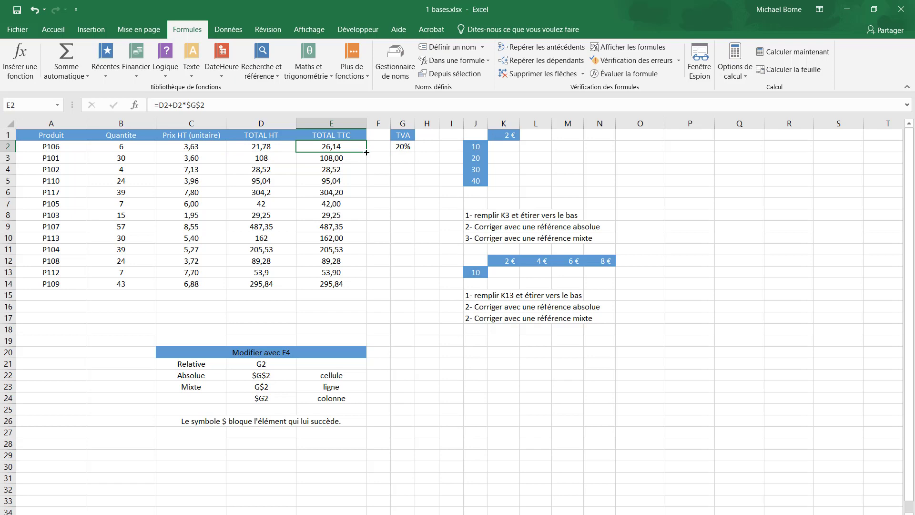
left_click_drag(365, 166, 365, 290)
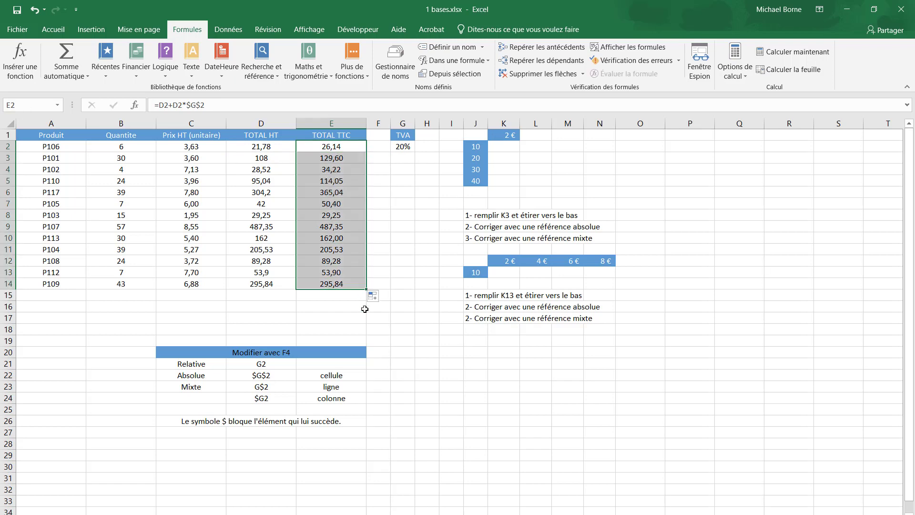
- Examine the copied formula in E8 and the mixed-reference examples G$2 and $G2 in D23 and D24
double_click(348, 213)
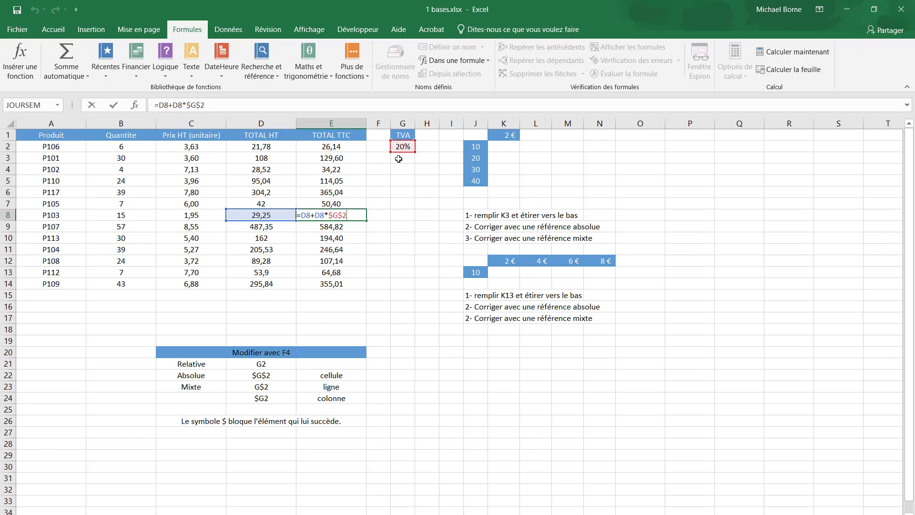
key("Escape")
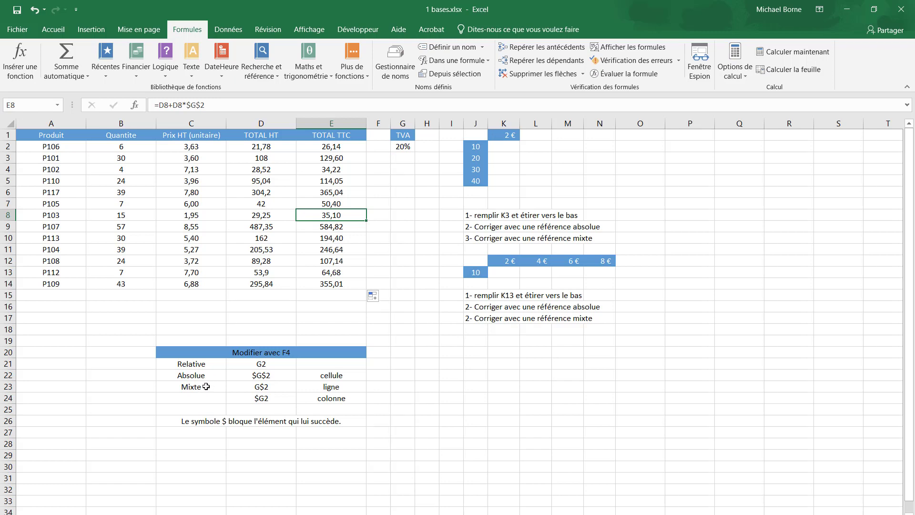
left_click(239, 387)
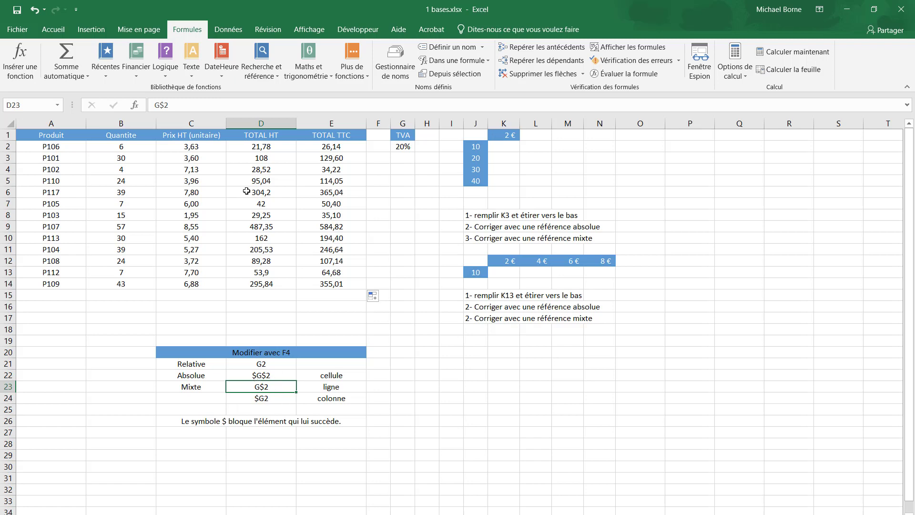
left_click_drag(160, 105, 170, 104)
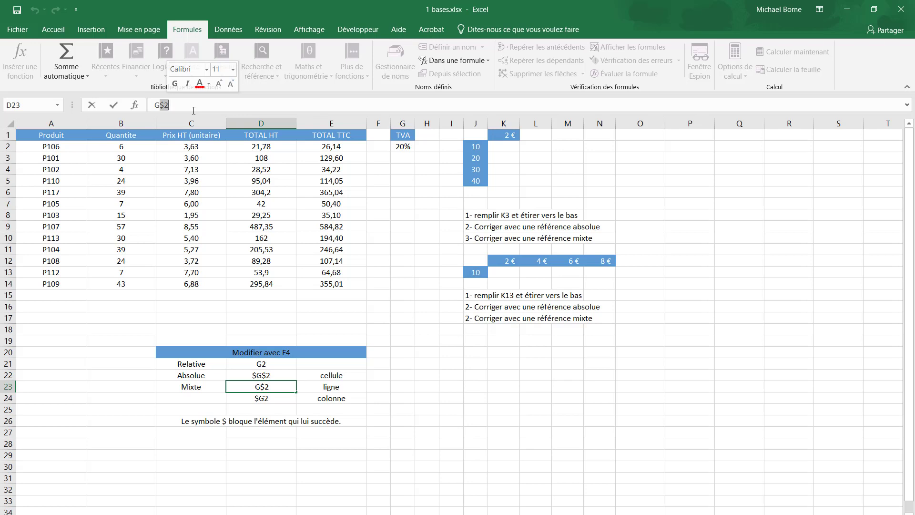
key("Escape")
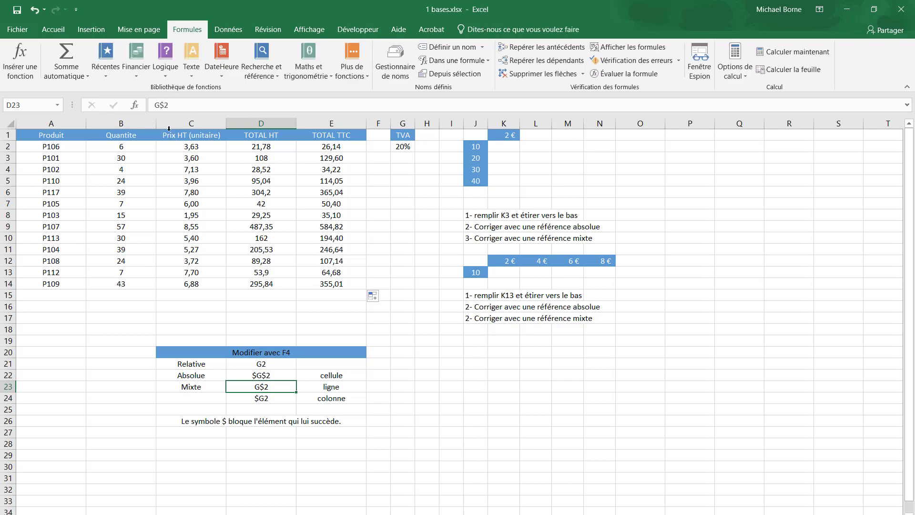
left_click(267, 398)
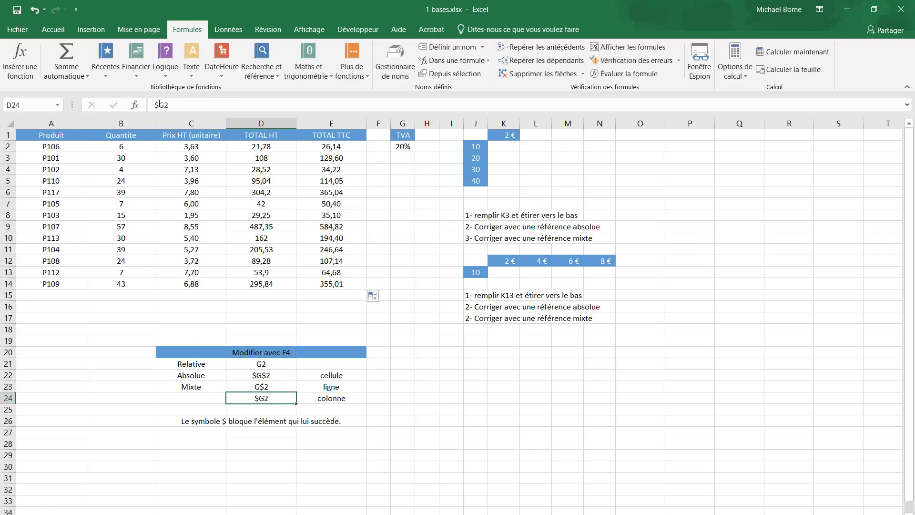
left_click_drag(156, 105, 164, 106)
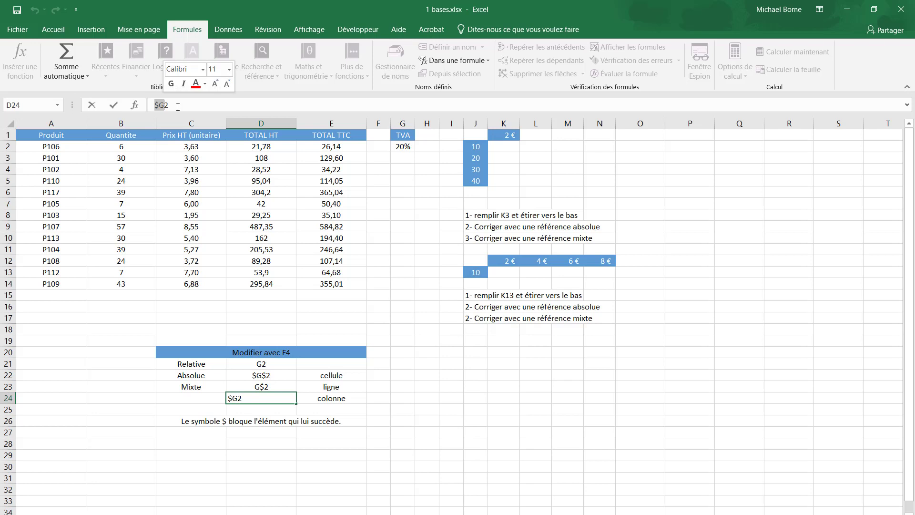
key("Escape")
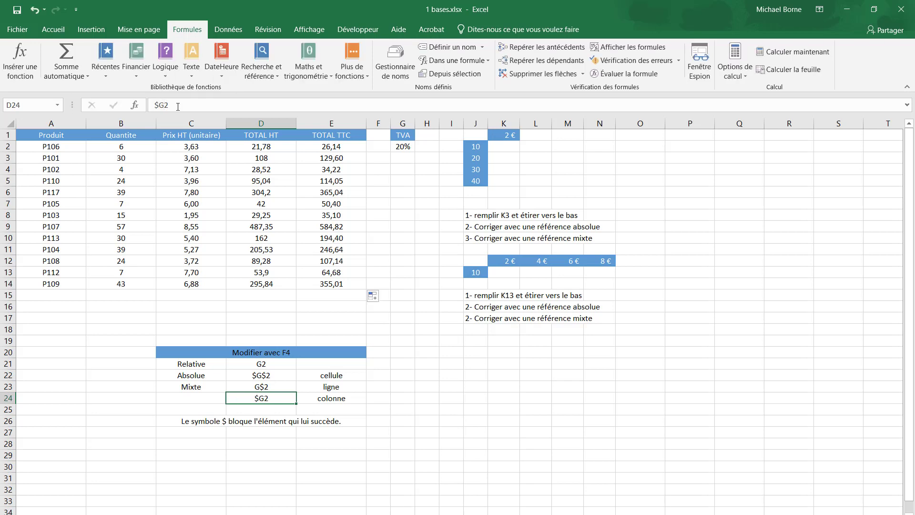
- Fill E2 down to E14 with its TVA reference switched to the mixed form G$2, and check the formula in E11
double_click(346, 151)
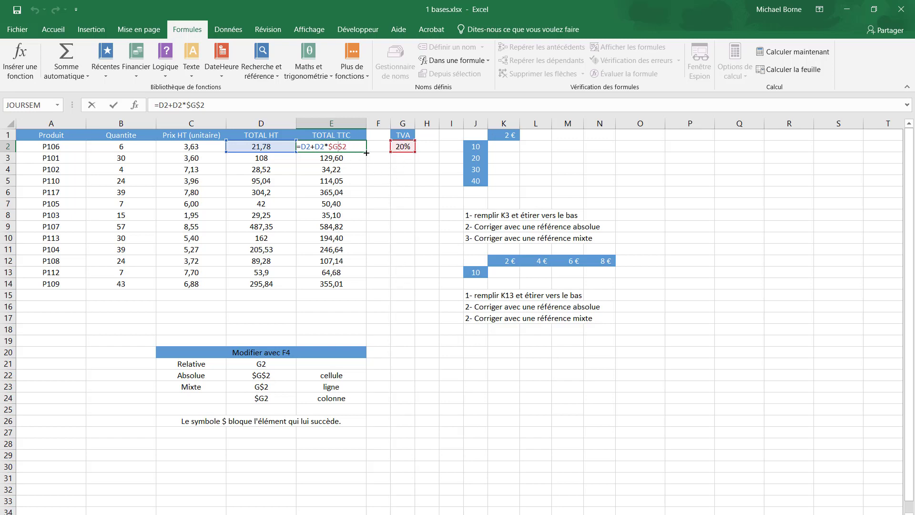
key("F4")
key("F4")
key("F4")
key("F4")
key("F4")
key("Return")
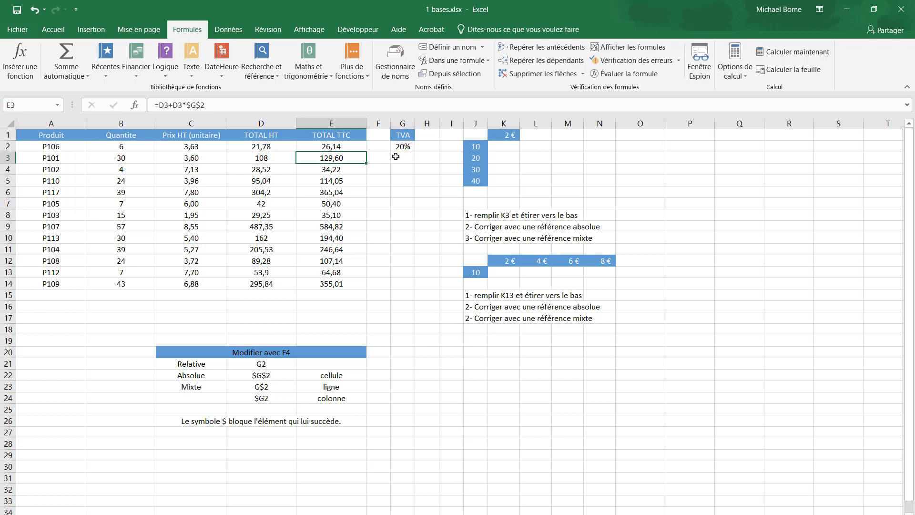
left_click(363, 148)
left_click_drag(366, 152, 360, 288)
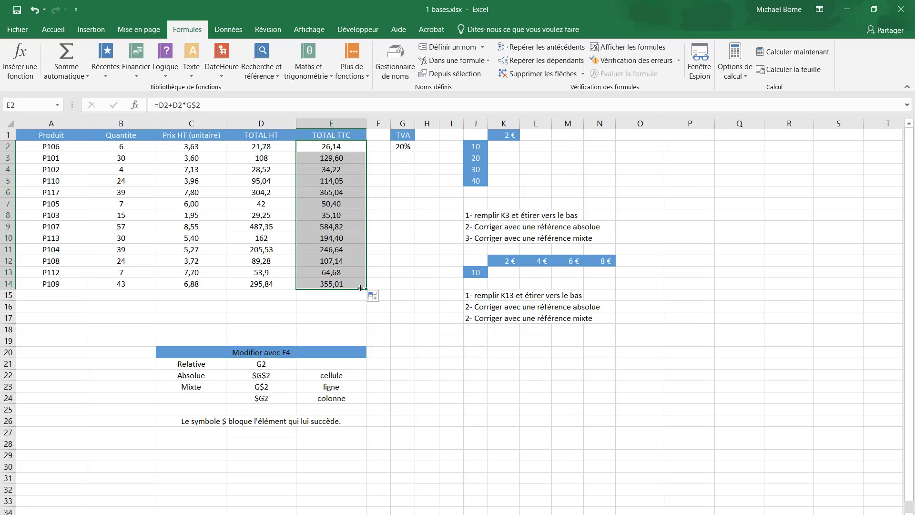
double_click(354, 250)
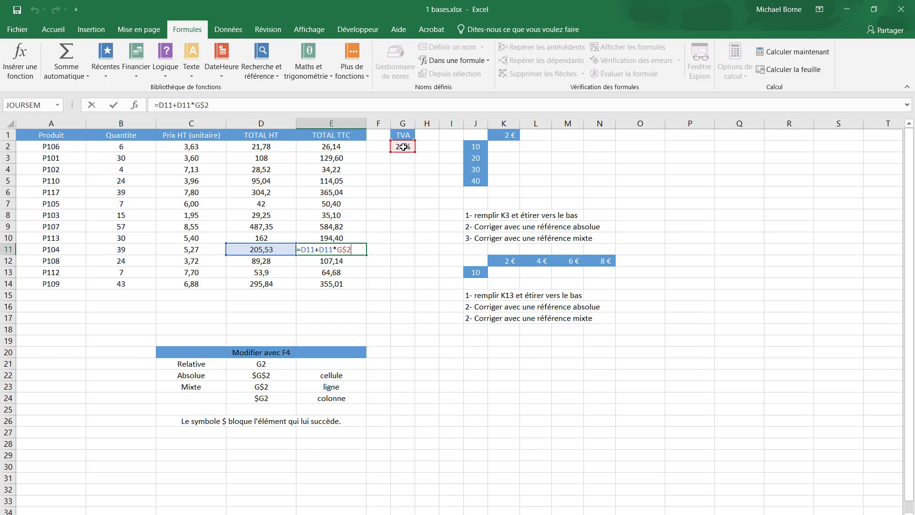
key("ctrl+Return")
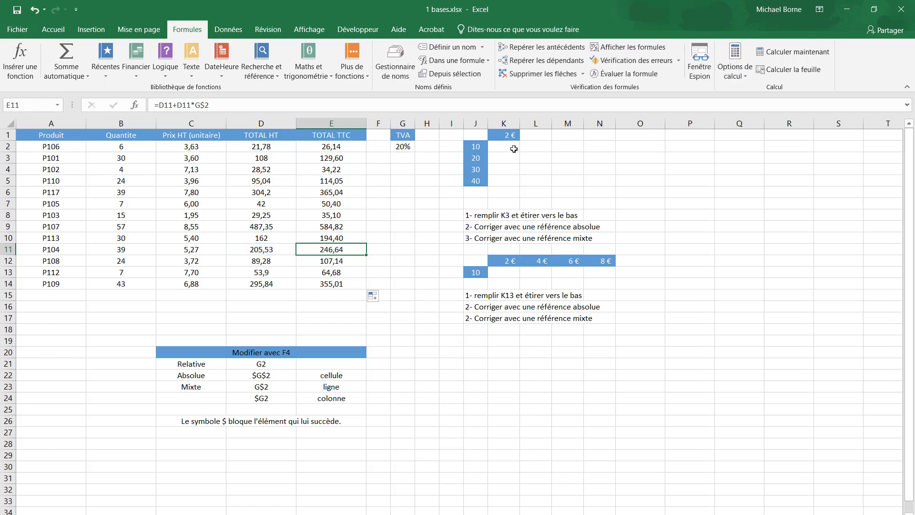
- Enter a formula in K2 that multiplies the quantity in J2 by the price in K1
left_click(498, 147)
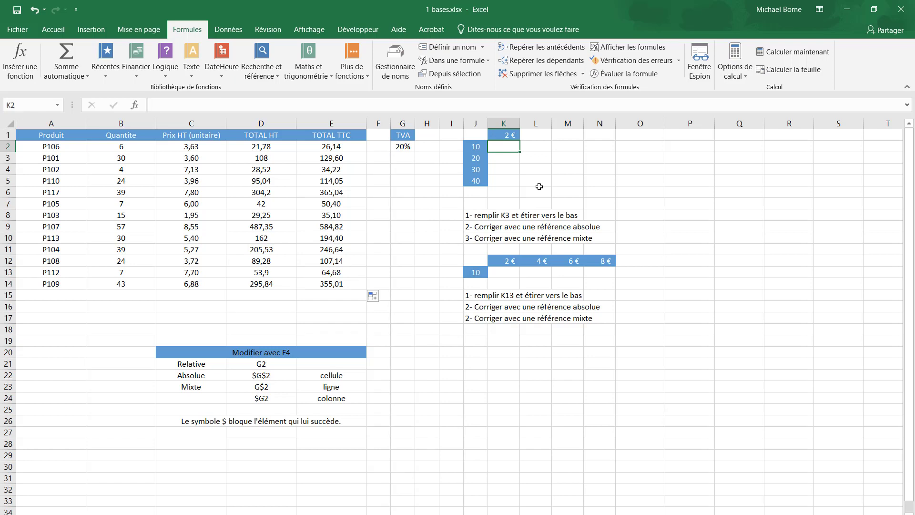
type("=")
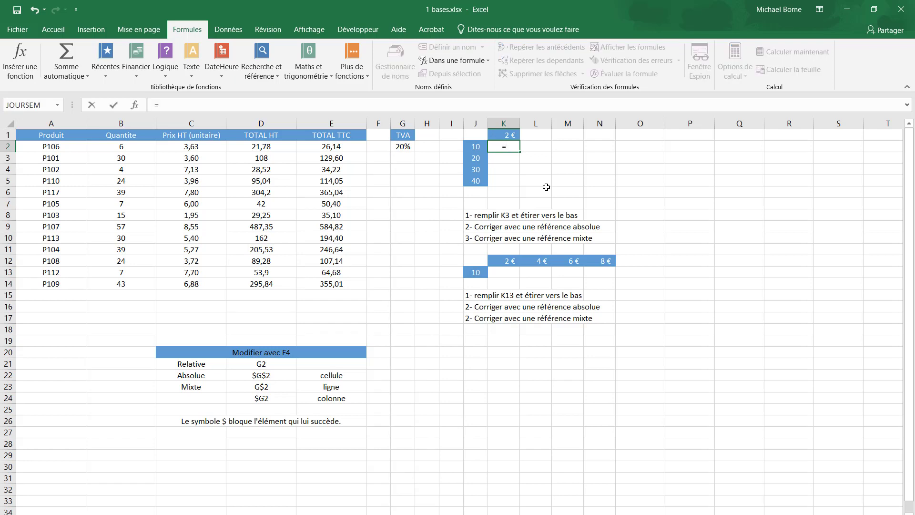
left_click(479, 147)
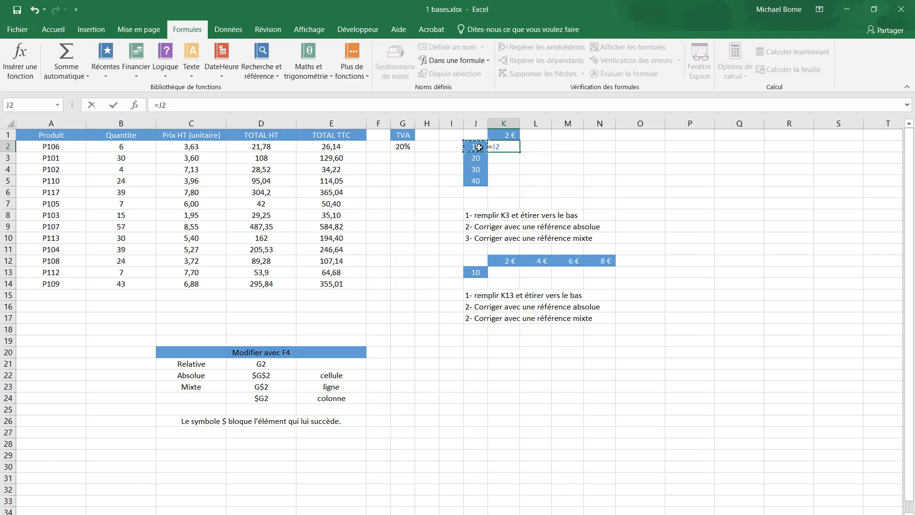
type("*")
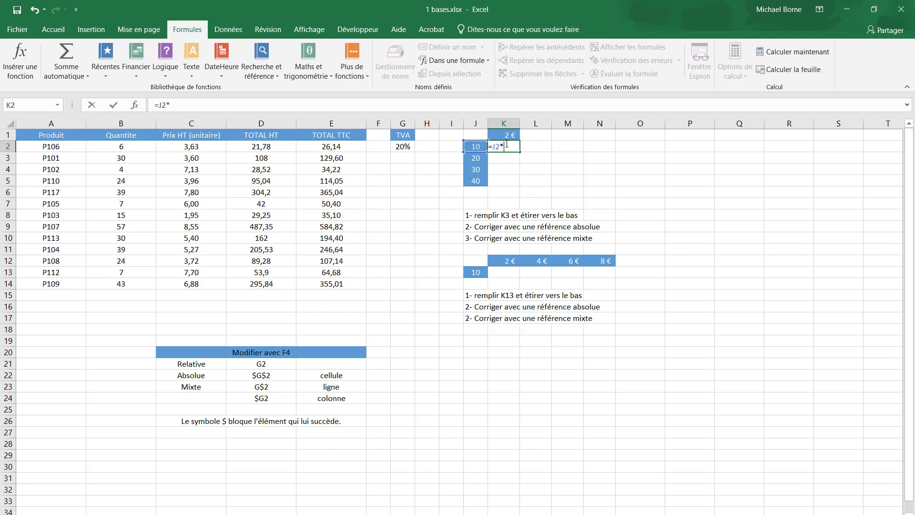
left_click(506, 135)
key("Return")
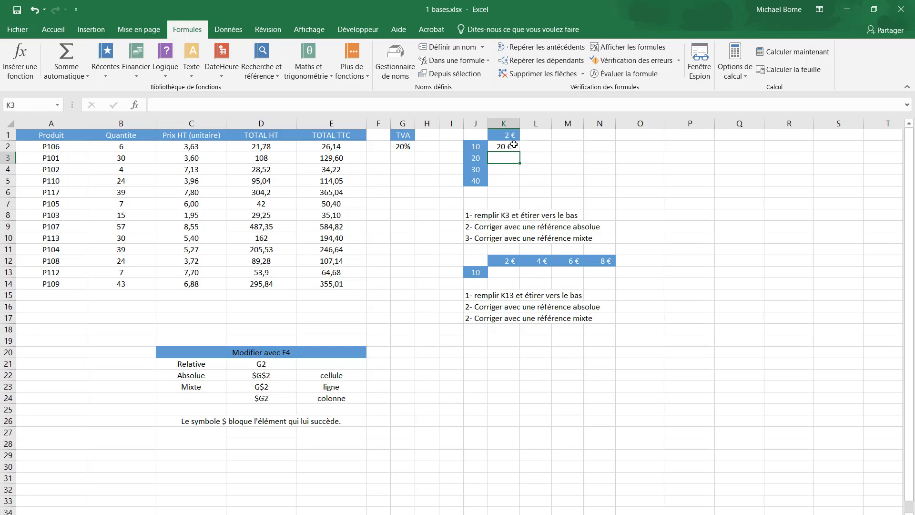
- Fill the relative formula in K2 down to K5 and check the copied formula in K5
left_click(514, 148)
left_click_drag(518, 163, 518, 184)
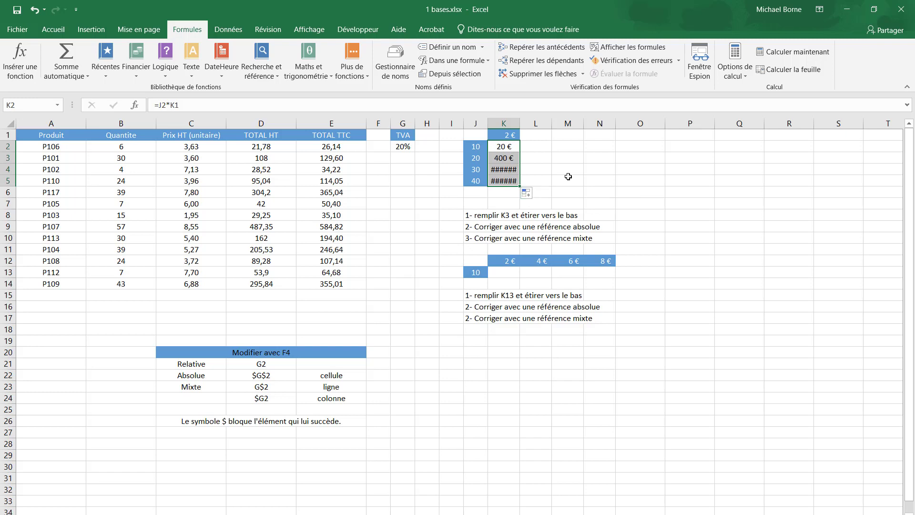
double_click(504, 181)
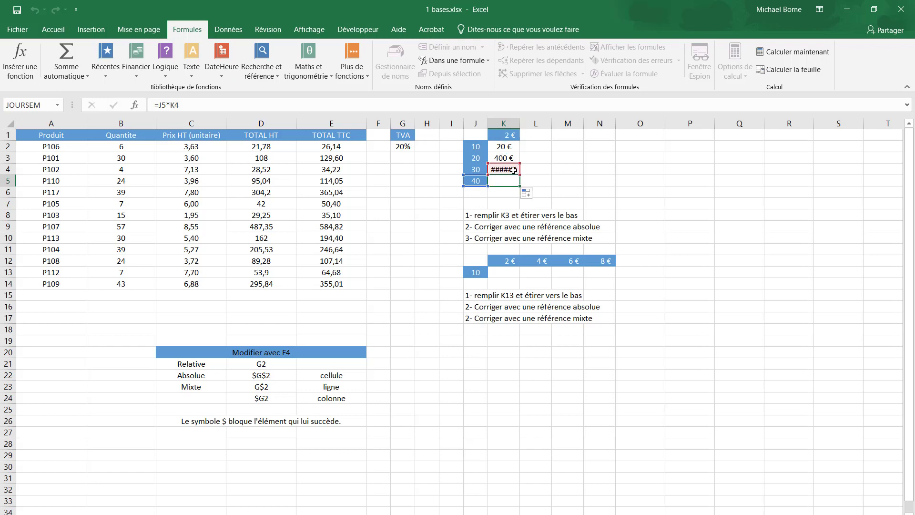
key("Return")
- Fill K2 down to K5 with its price reference switched to the mixed form K$1, and check the formula in K5
double_click(506, 146)
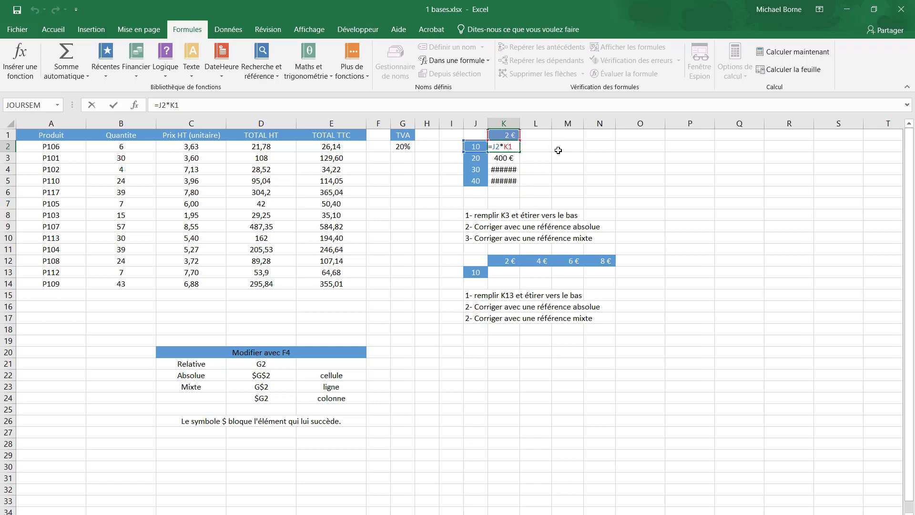
key("F4")
key("F4")
key("Return")
left_click(509, 146)
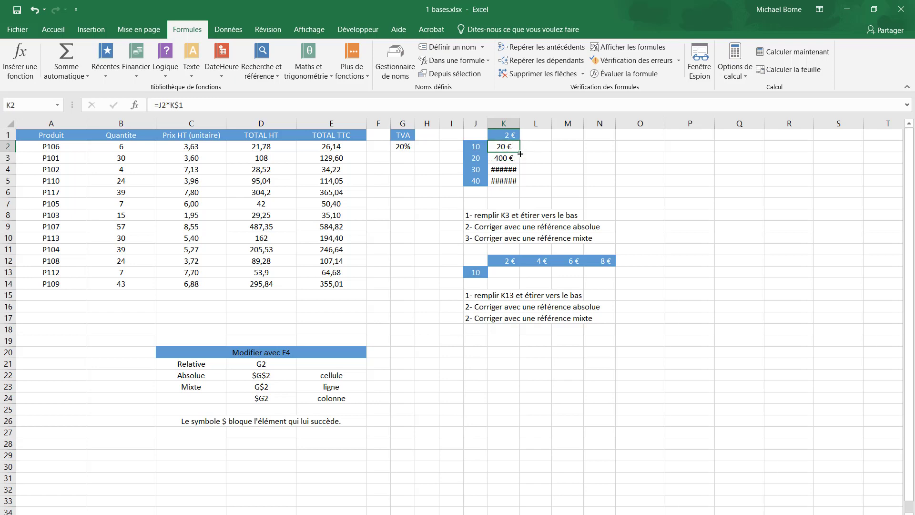
left_click_drag(520, 154, 521, 182)
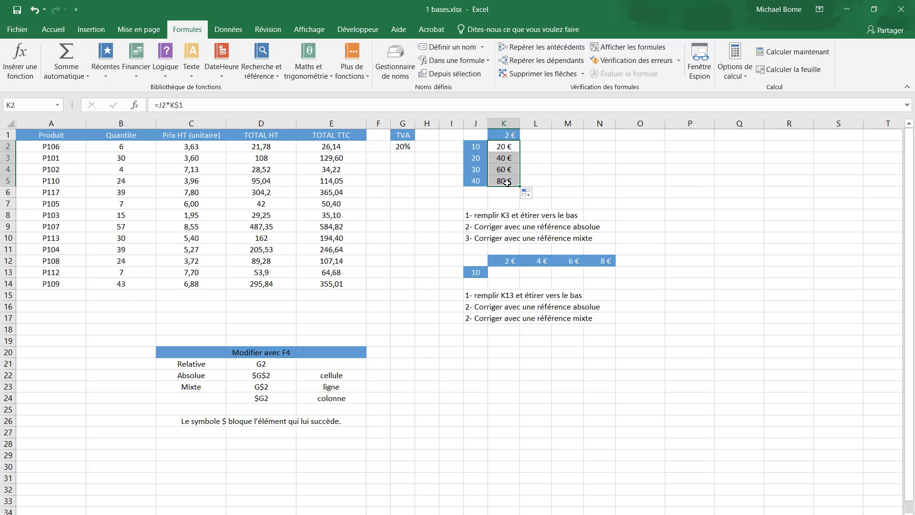
double_click(507, 181)
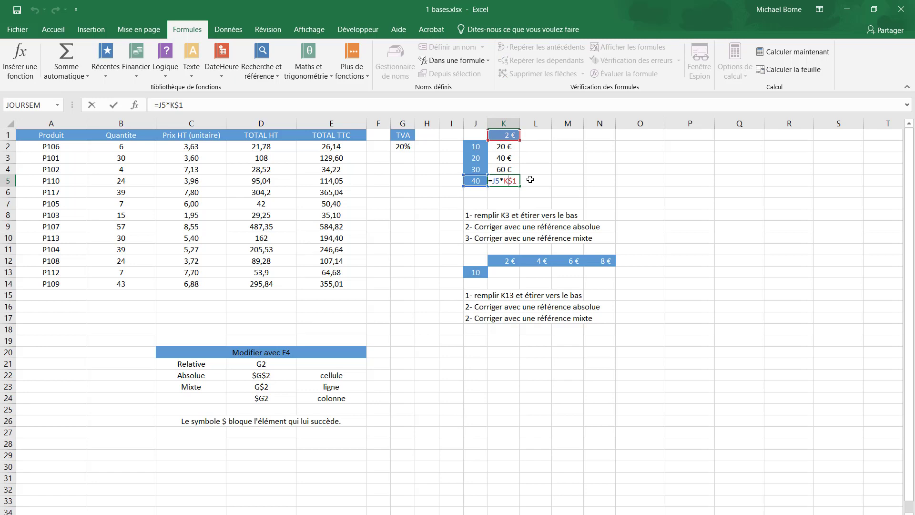
key("Return")
- Enter a formula in K13 that multiplies the quantity in J13 by the price in K12
left_click(506, 273)
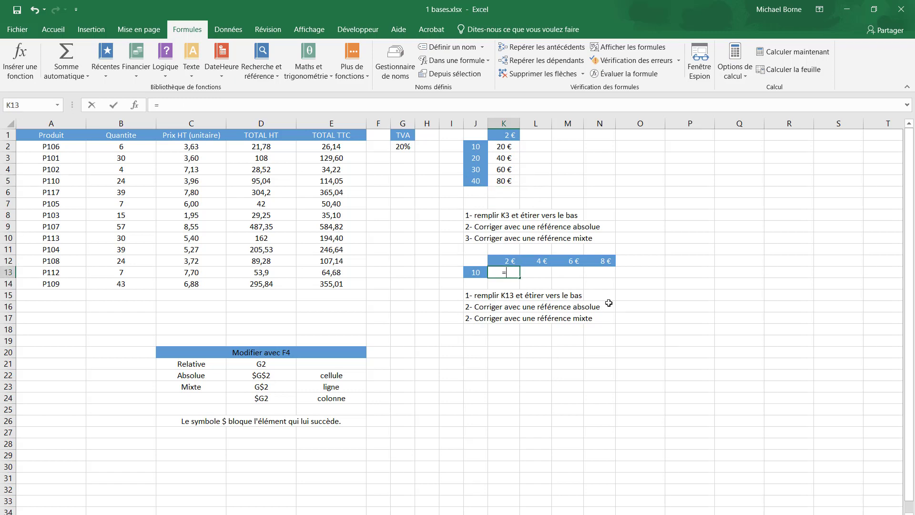
type("=")
left_click(472, 272)
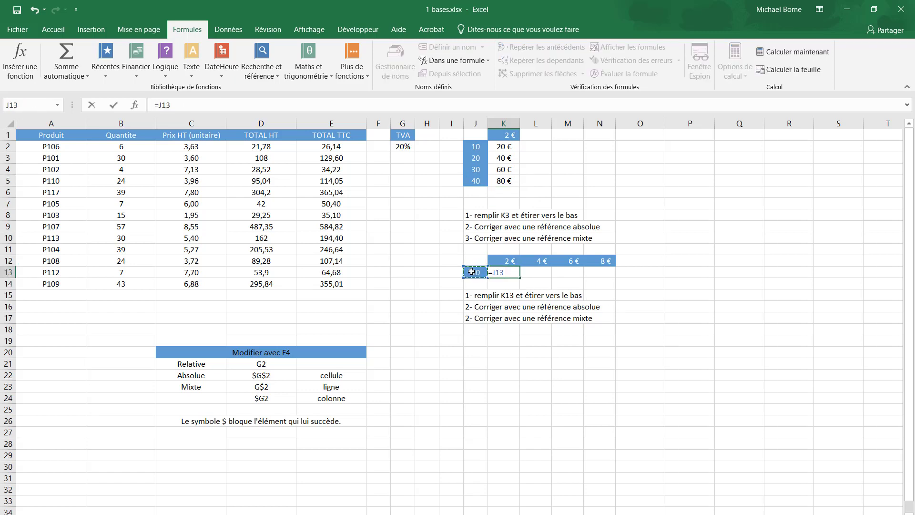
type("*")
left_click(508, 262)
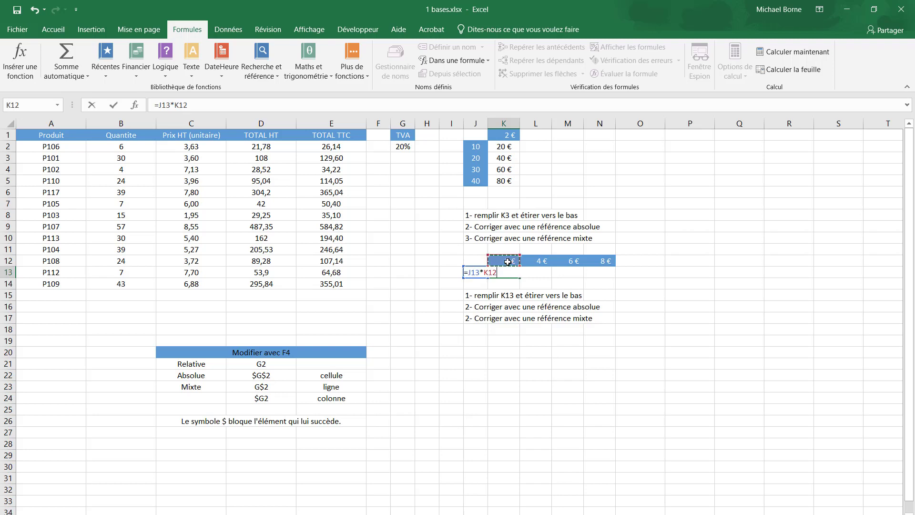
key("Return")
- Fill the relative formula in K13 across to N13 and check the copied formula in N13
left_click(509, 271)
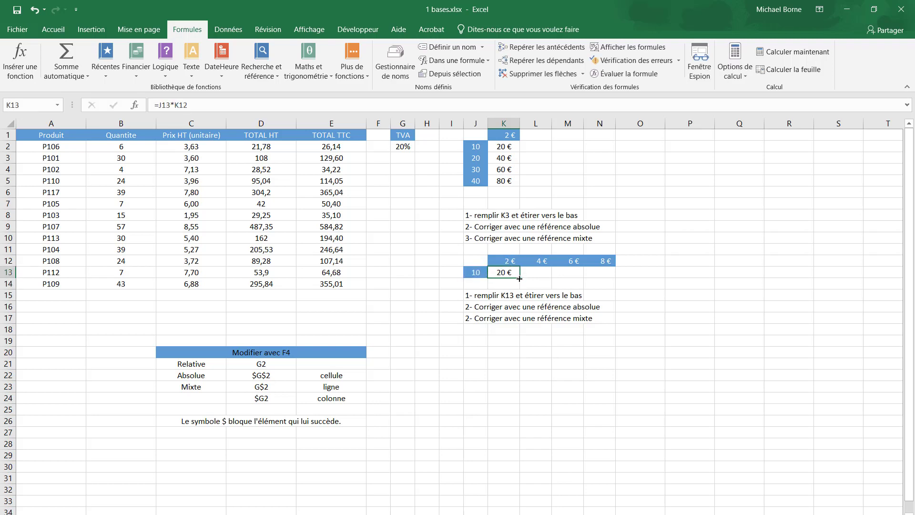
left_click_drag(518, 279, 603, 277)
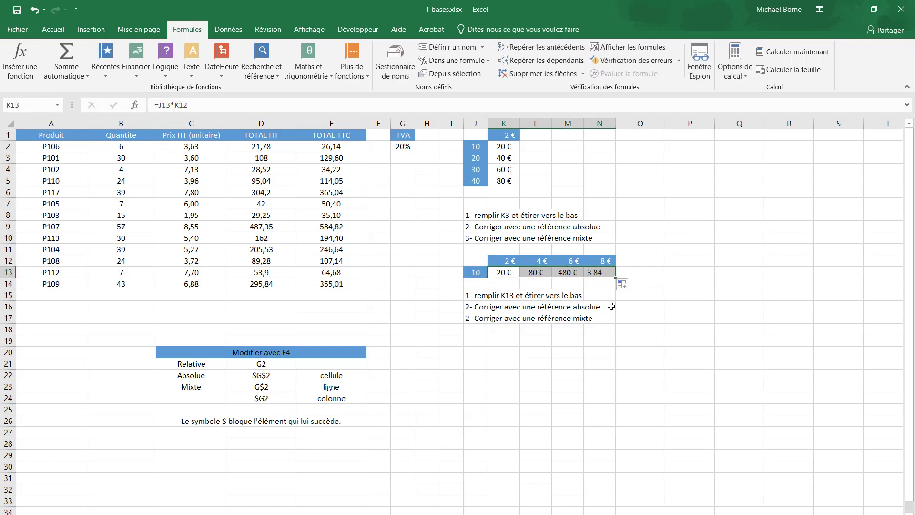
double_click(602, 272)
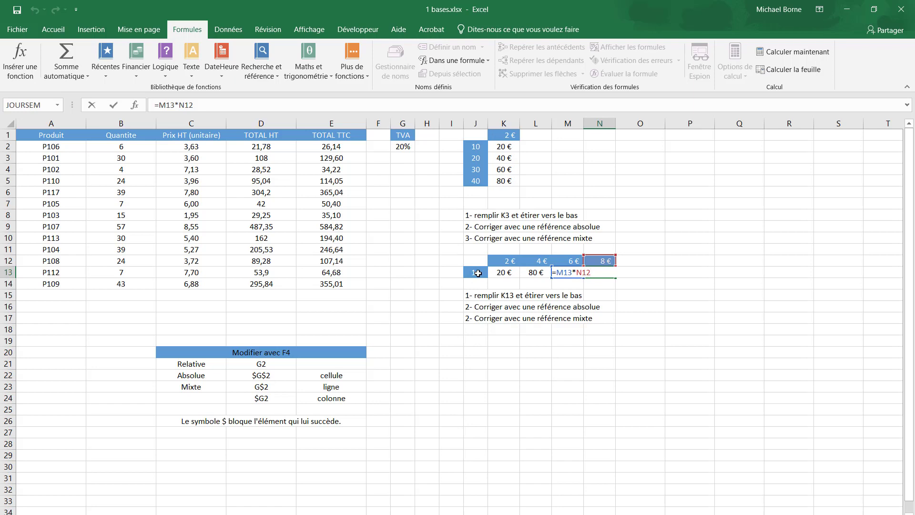
left_click(507, 273)
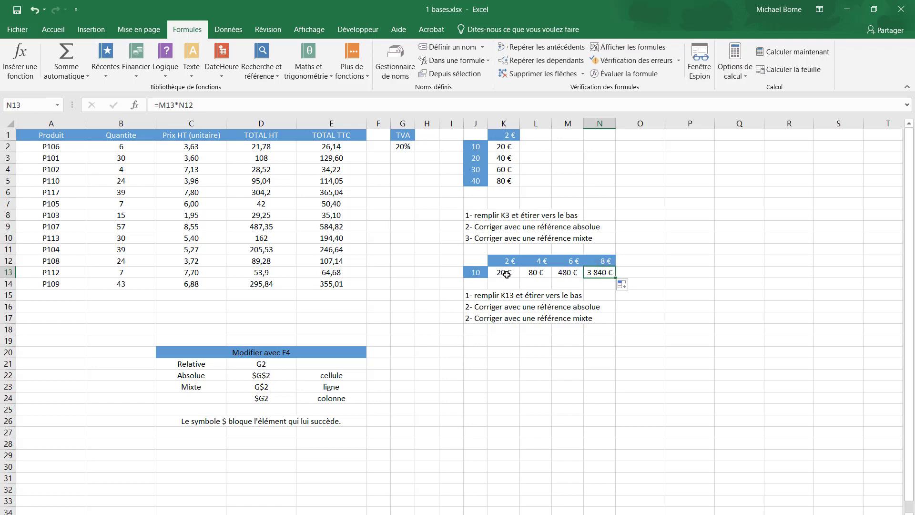
- Fill K13 across to N13 with its quantity reference switched to the mixed form $J13, and check the formula in N13
double_click(506, 273)
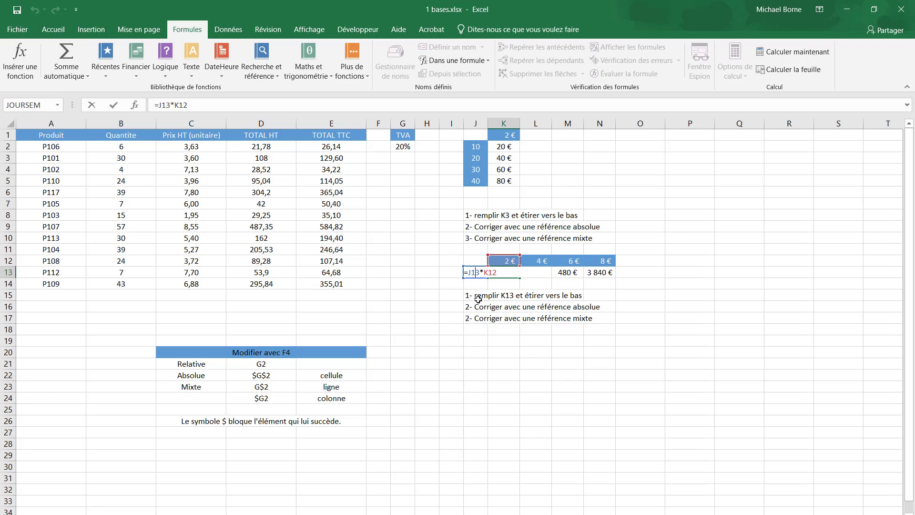
key("F4")
key("F4")
key("F4")
key("Return")
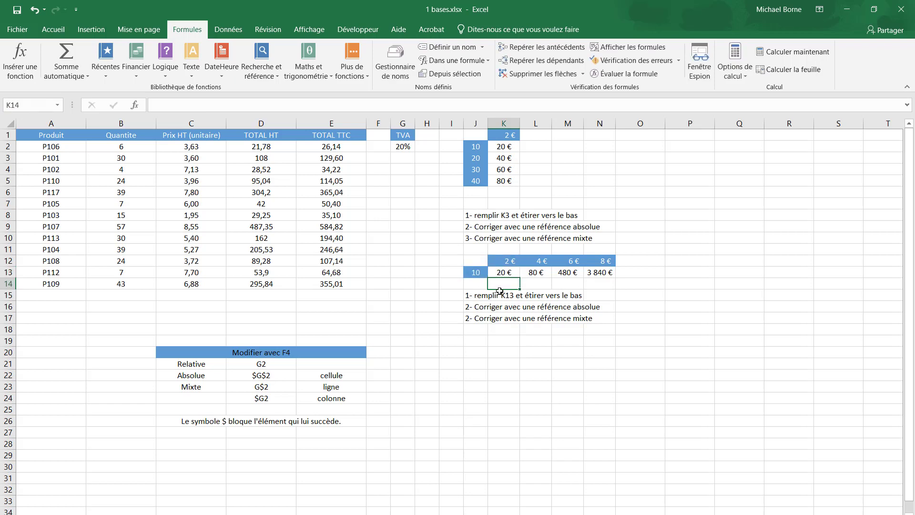
left_click_drag(512, 274, 603, 278)
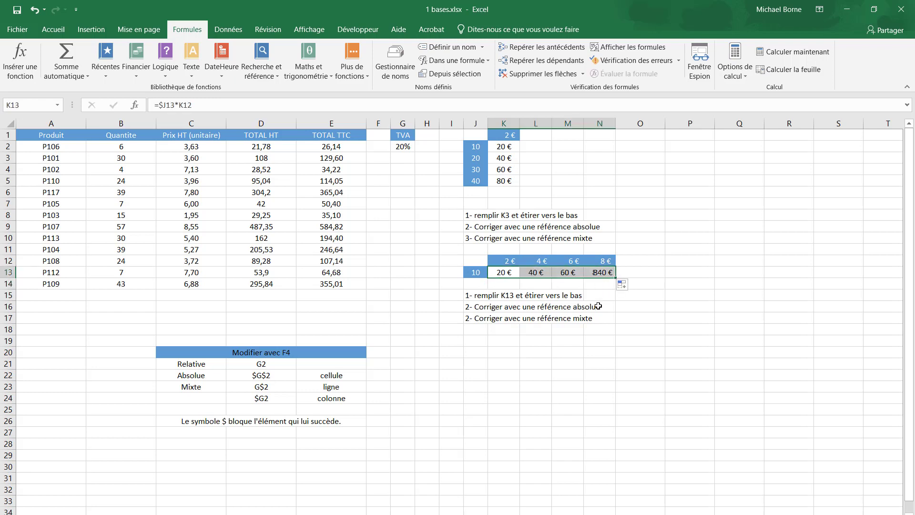
double_click(602, 273)
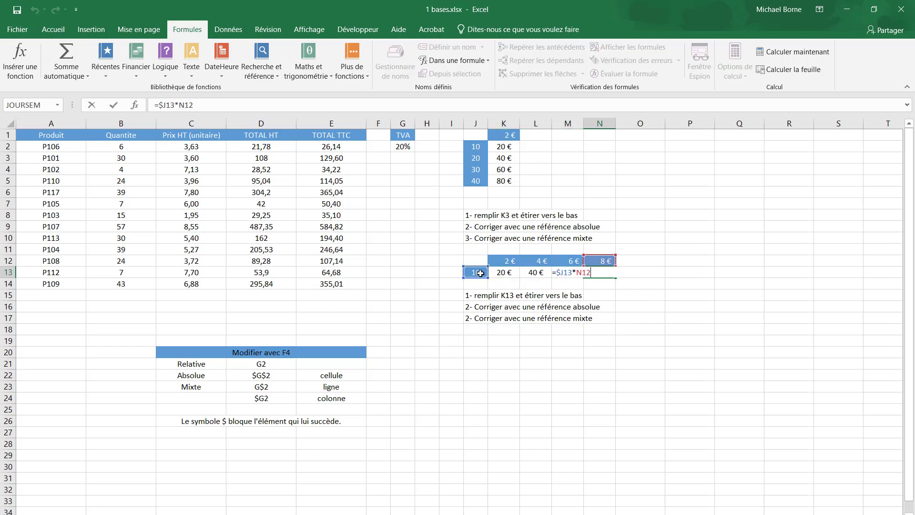
key("Escape")
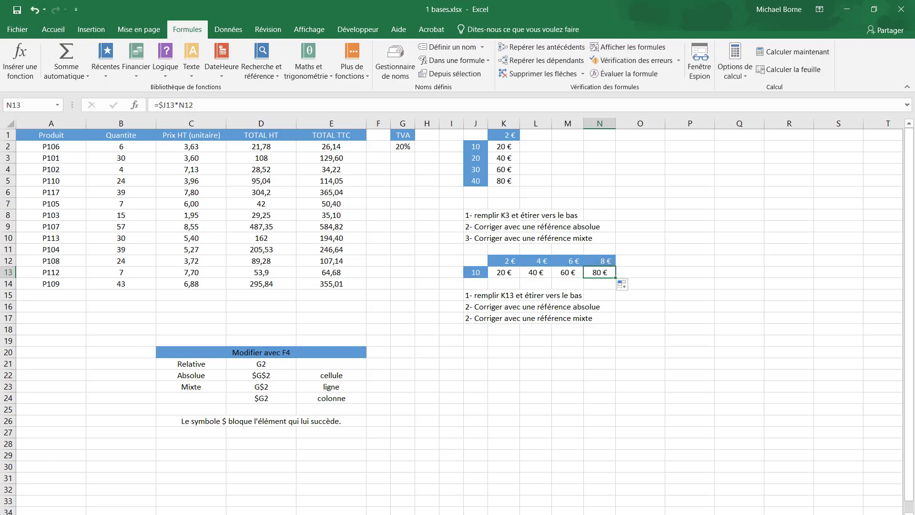
- On the multiplication table sheet, enter the formula =B3*C2 in C3
left_click(464, 514)
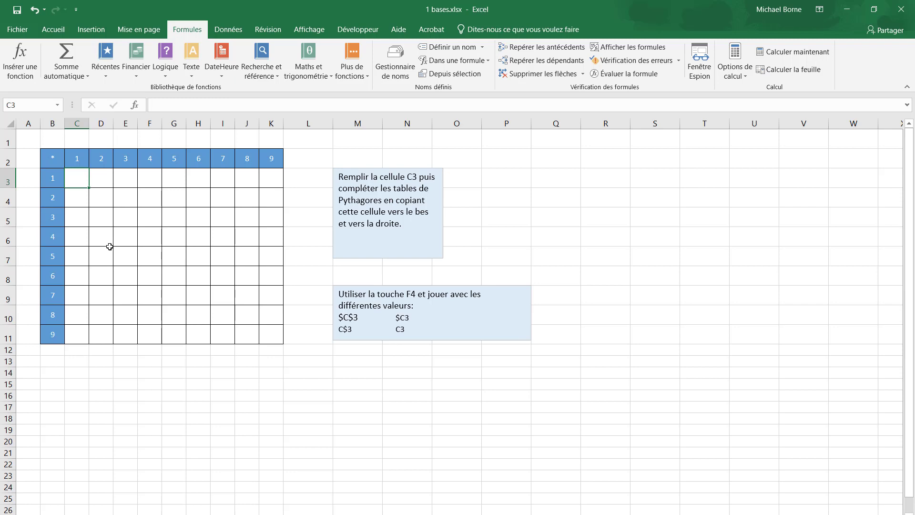
type("=")
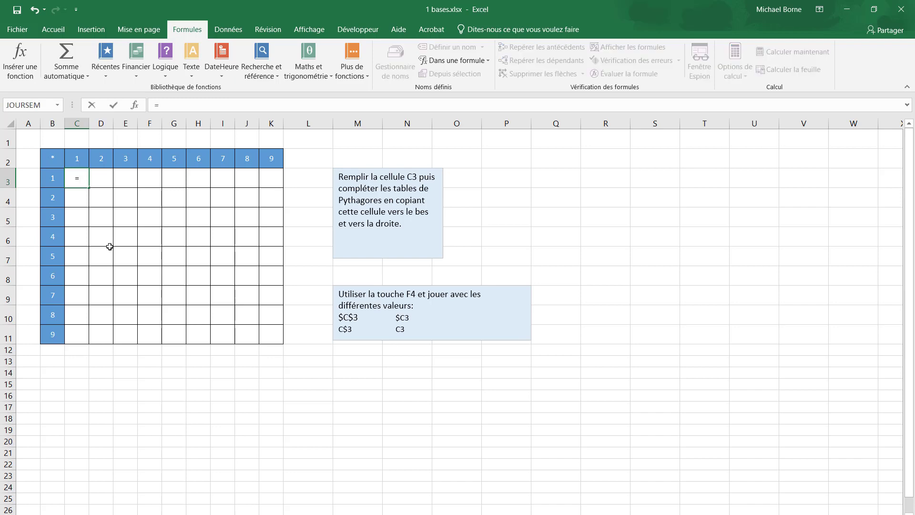
left_click(54, 179)
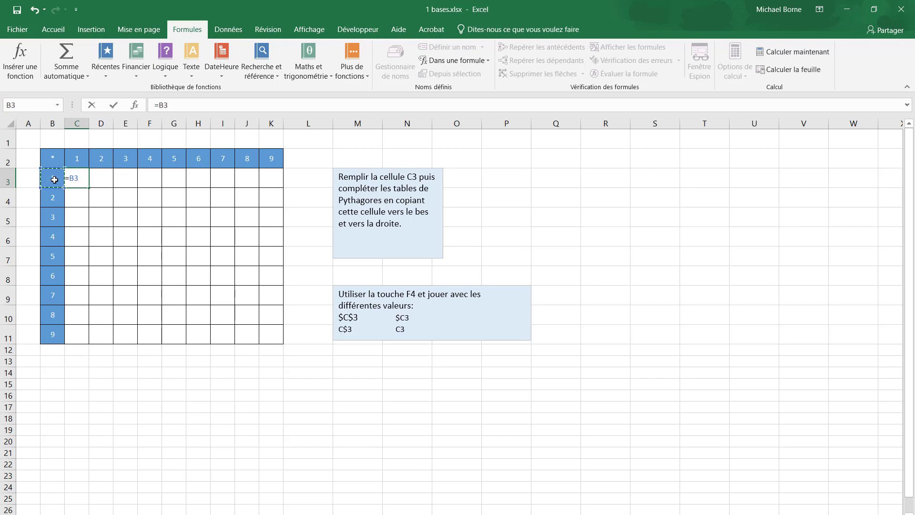
type("*")
left_click(82, 159)
key("Return")
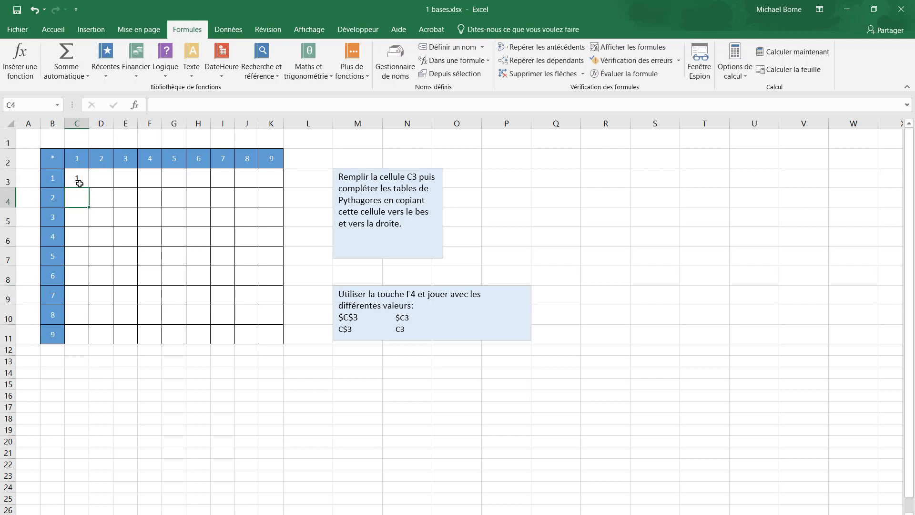
- Try filling the relative C3 formula down to C11 and across to K11, and undo both fills
left_click(77, 179)
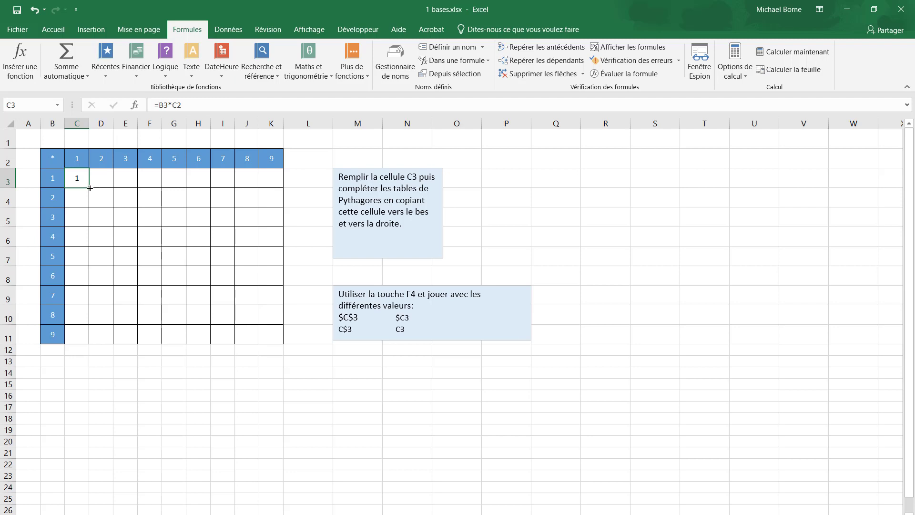
left_click_drag(90, 187, 87, 341)
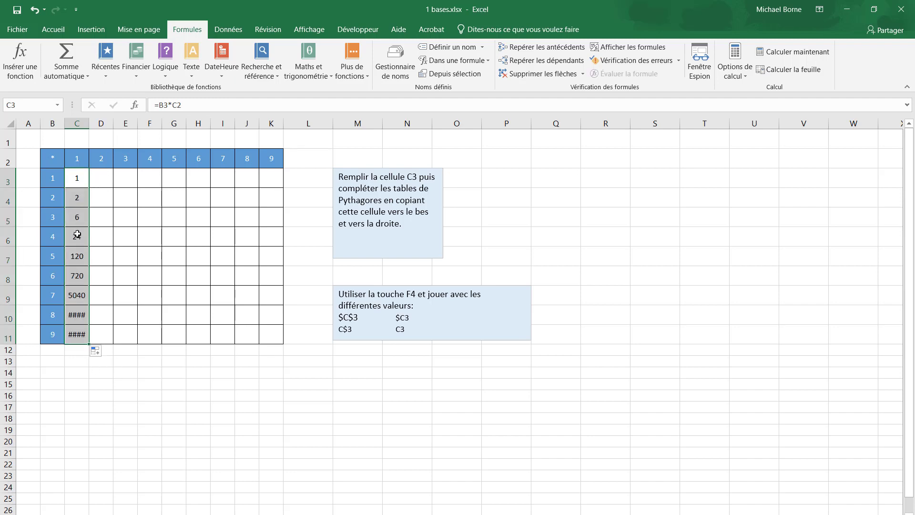
left_click_drag(88, 344, 281, 344)
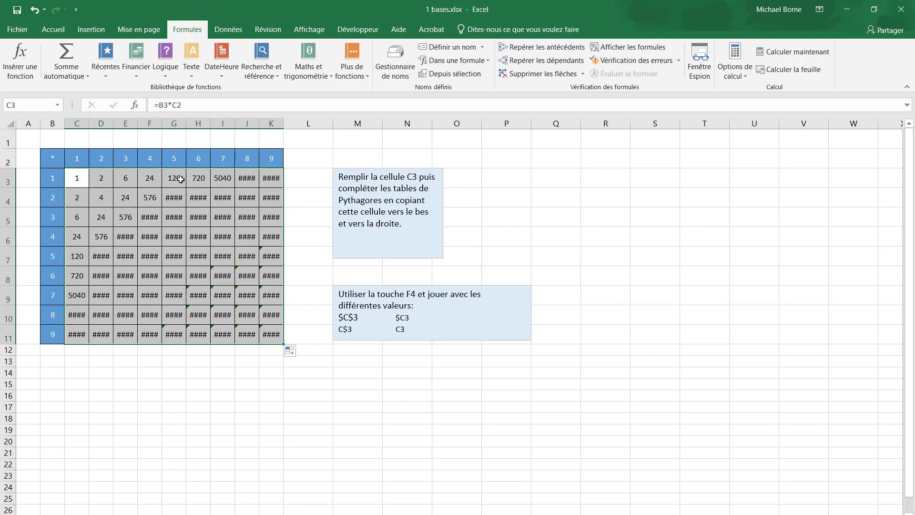
mouse_move(185, 216)
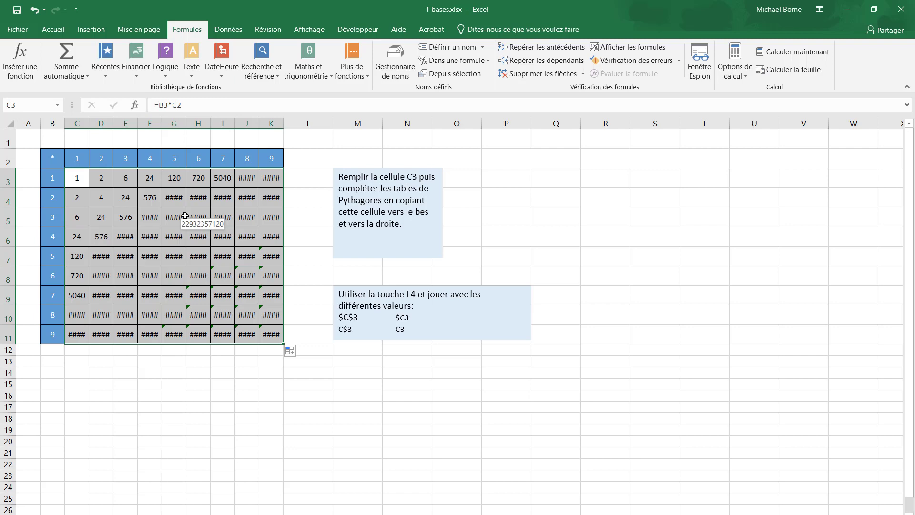
key("ctrl+z")
key("ctrl+z")
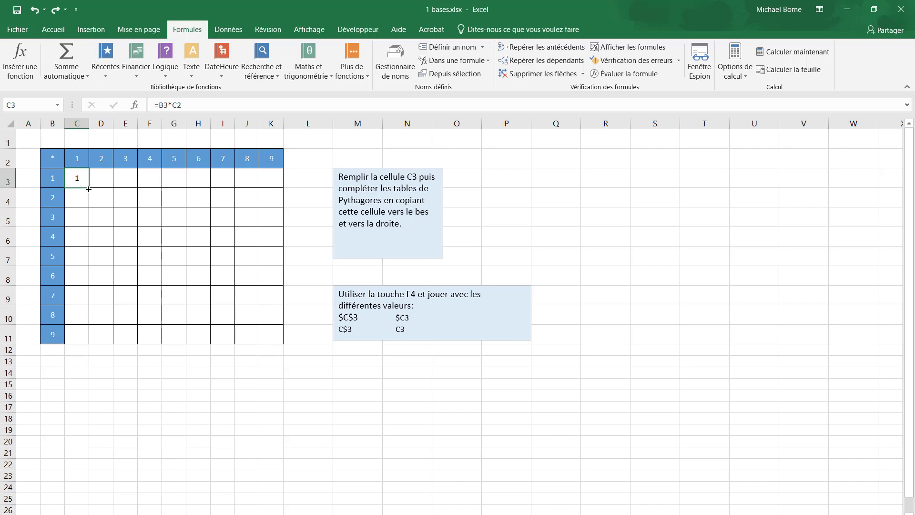
- Fill the C3 formula down to C11 only and check the copied formula in C9
left_click_drag(89, 188, 88, 339)
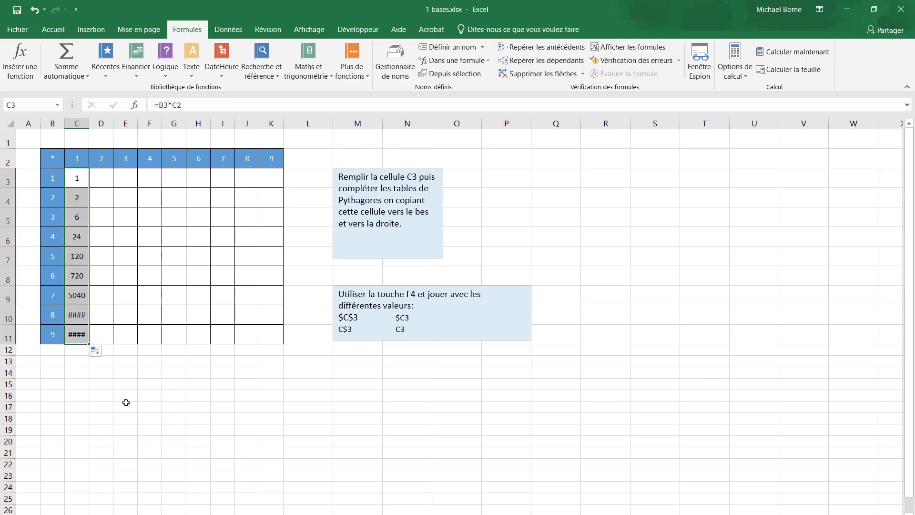
double_click(80, 297)
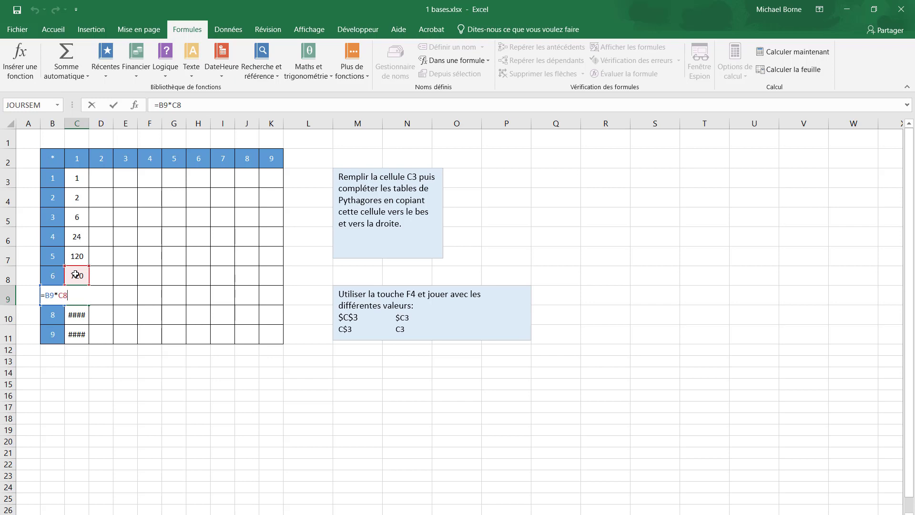
key("ctrl+Return")
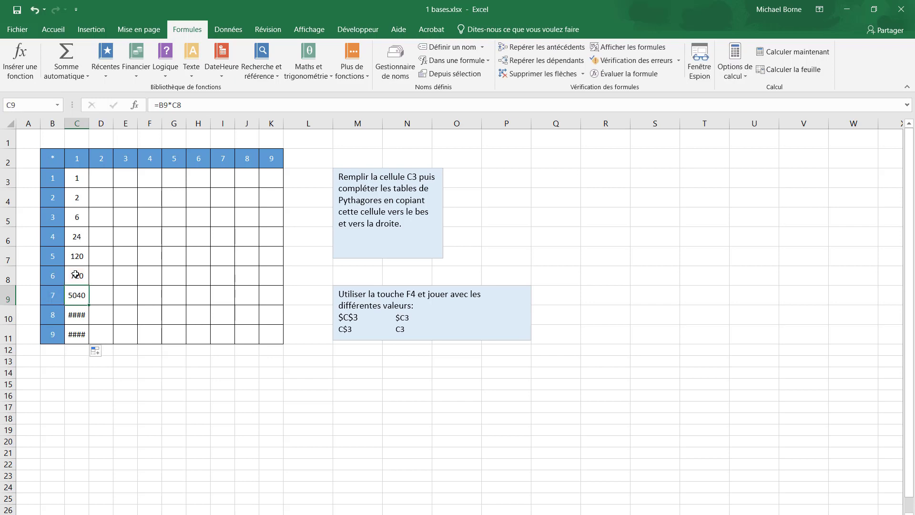
- Change the formula in C3 to =B3*C$2 so that the header row reference is locked
left_click(79, 177)
key("F2")
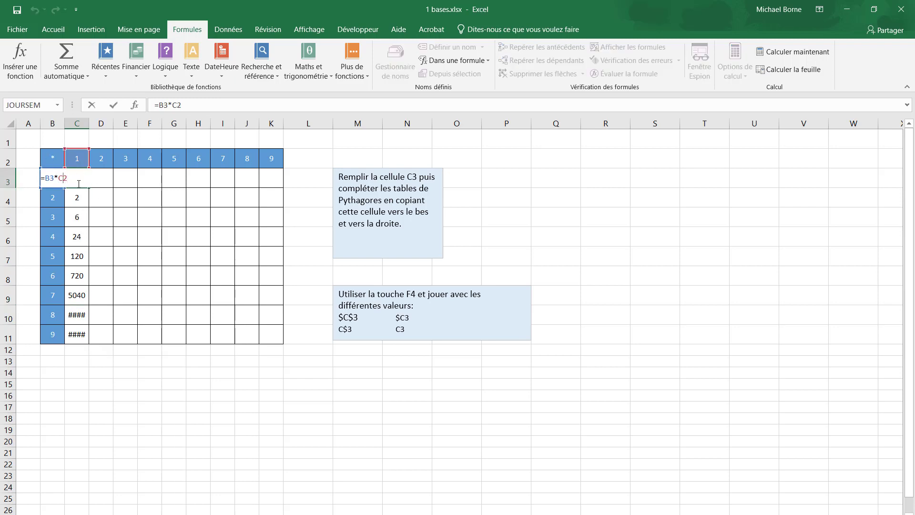
key("F4")
key("F4")
key("Return")
- Fill the C3 formula with its locked row reference down to C11 and check the copied formula in C9
left_click(79, 183)
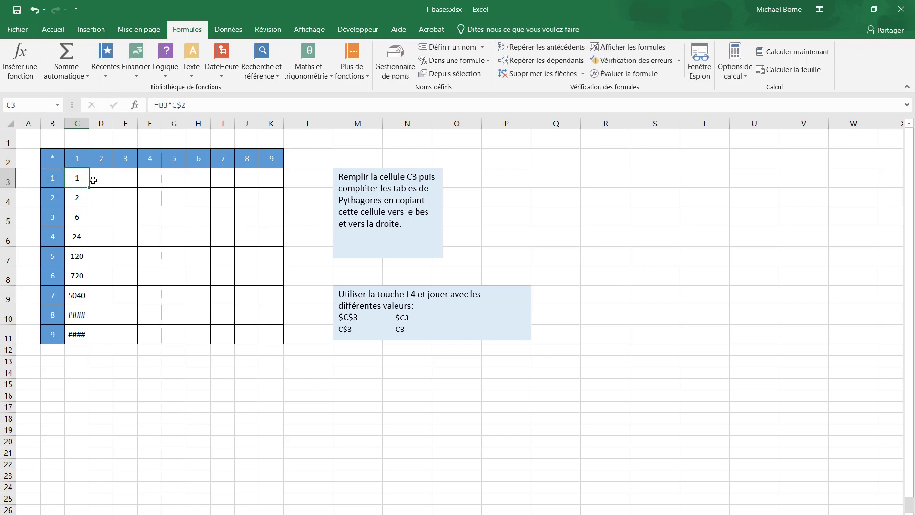
left_click_drag(88, 188, 78, 341)
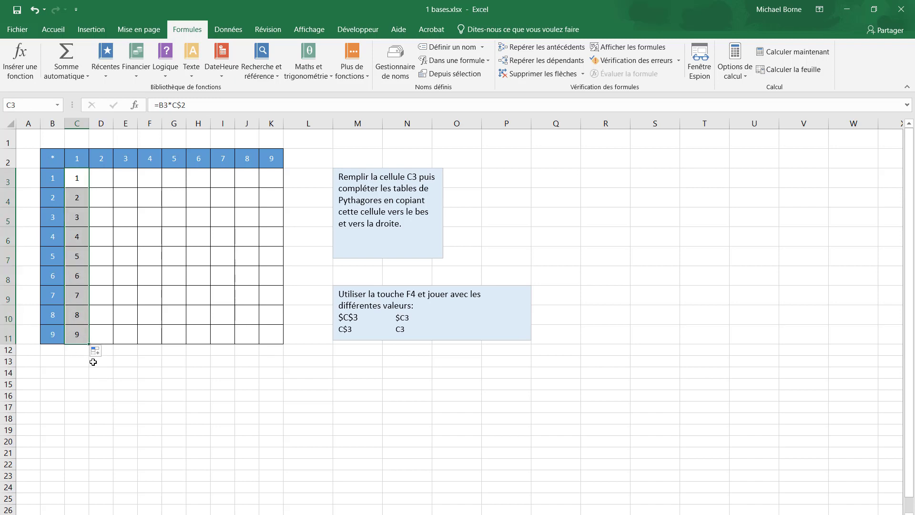
left_click(79, 297)
double_click(80, 297)
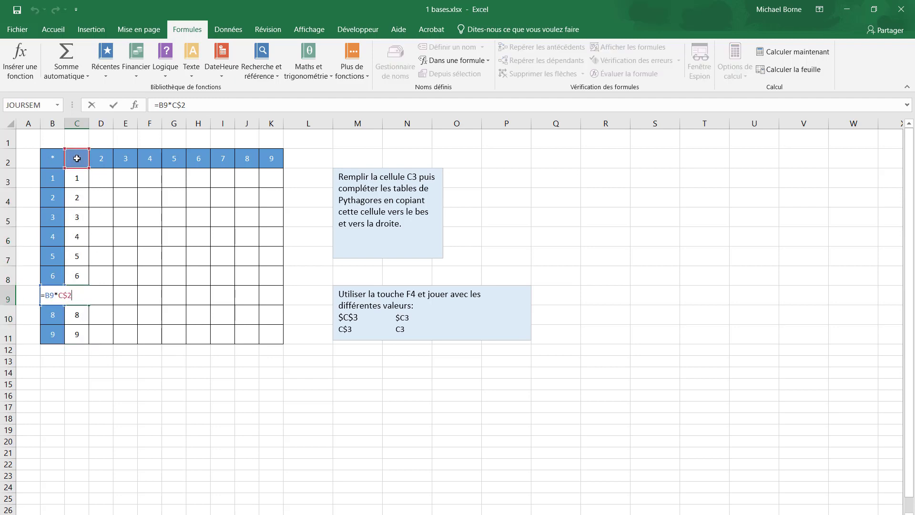
key("Escape")
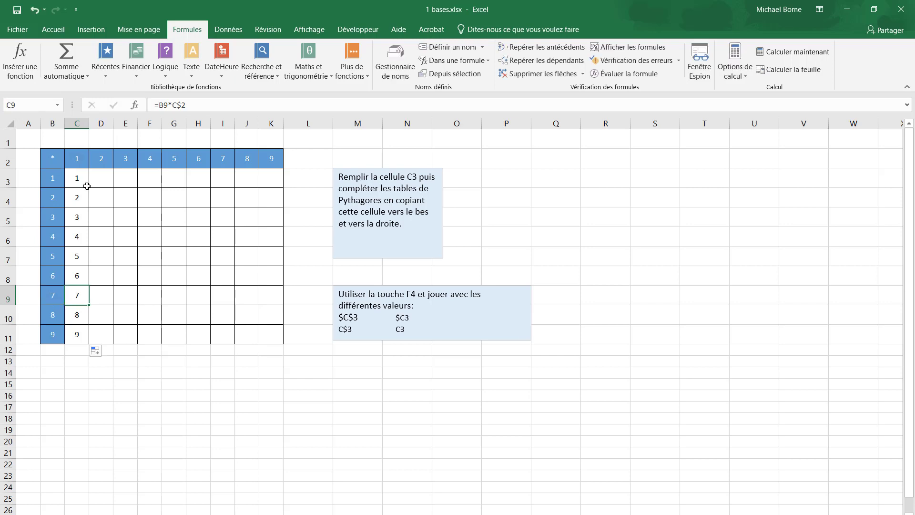
- Try filling the =B3*C$2 formula from C3 over the whole table to K11, and check the copied formula in G9
left_click(84, 180)
left_click_drag(89, 188, 276, 348)
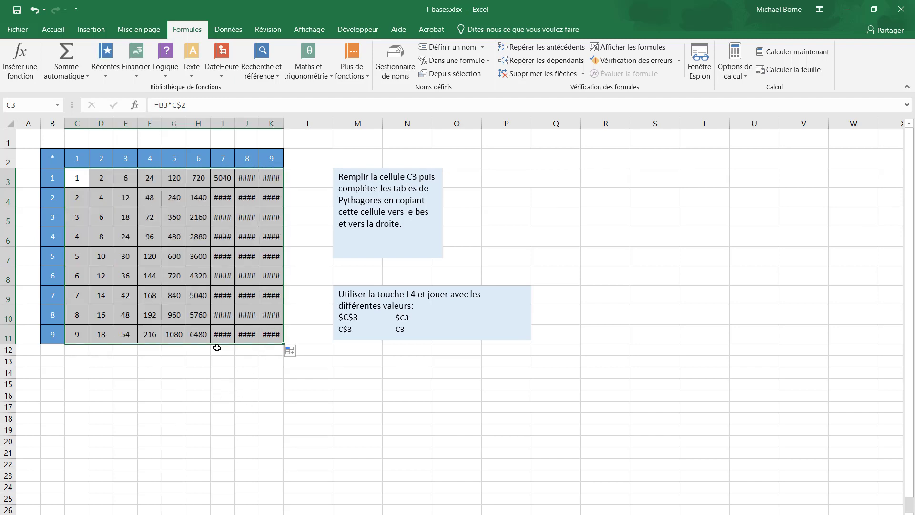
double_click(177, 298)
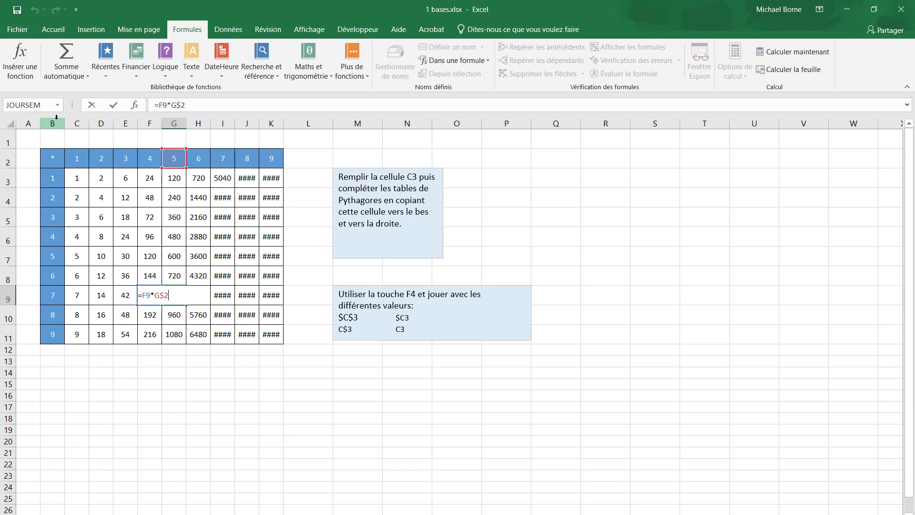
key("Escape")
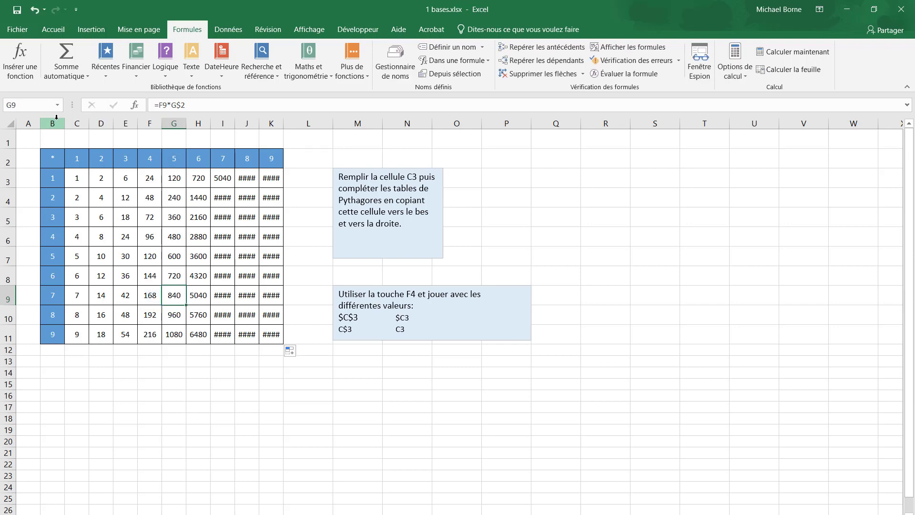
- Lock the column of the first reference in C3 so that the formula reads =$B3*C$2
left_click(77, 180)
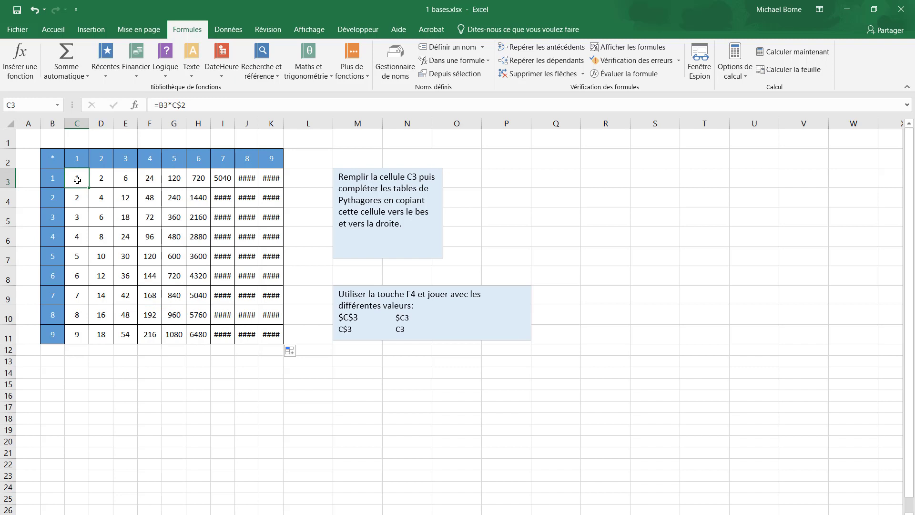
double_click(77, 180)
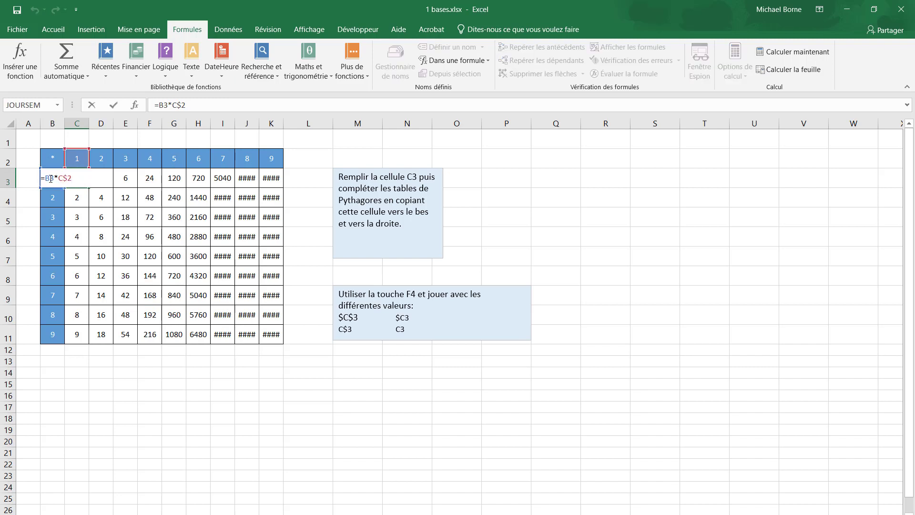
key("F4")
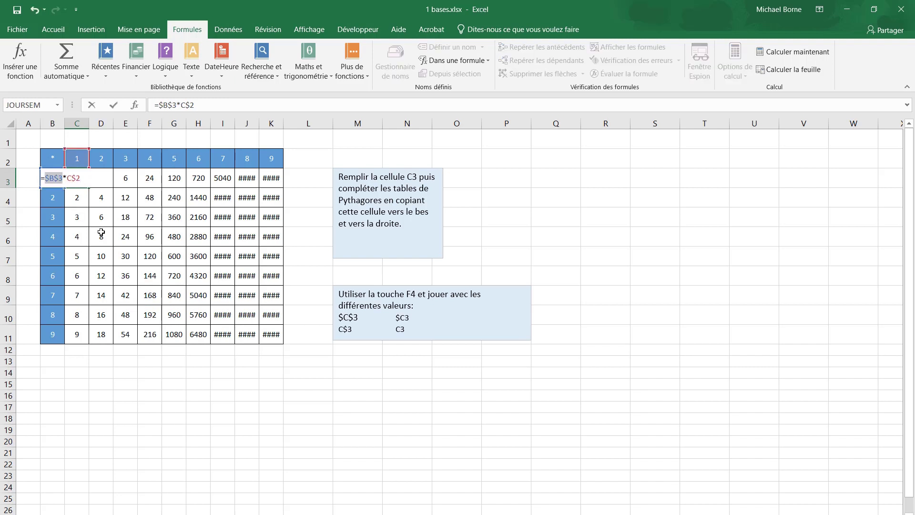
key("F4")
key("F4")
key("Return")
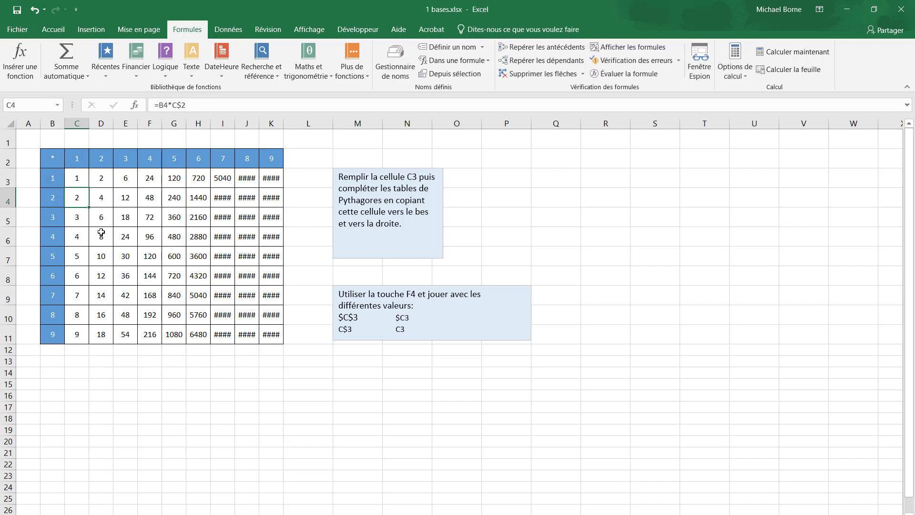
- Fill the mixed-reference formula from C3 down and across to K11, and check the copied formula in J9
left_click(79, 181)
left_click_drag(87, 188, 272, 354)
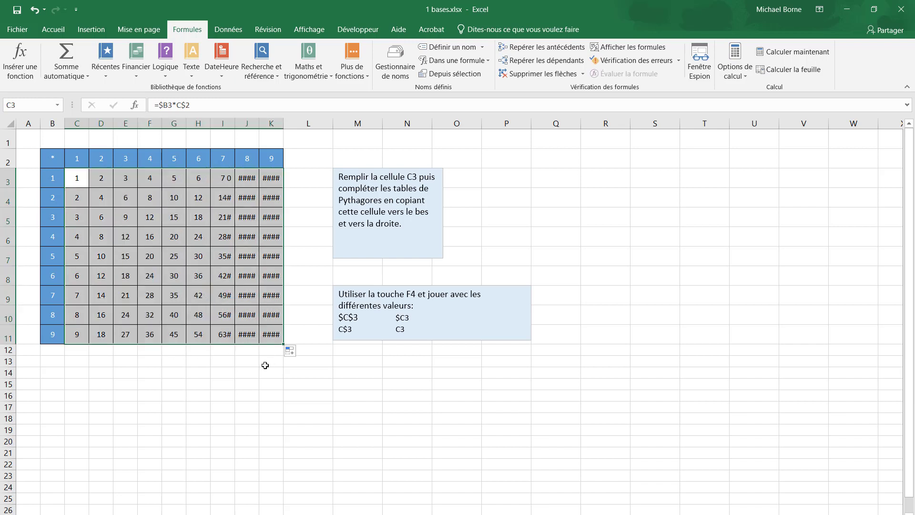
left_click(246, 298)
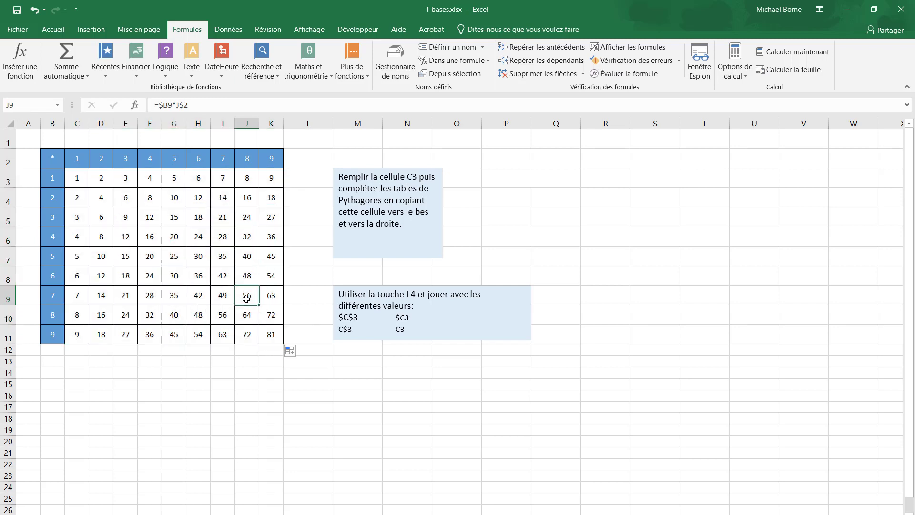
double_click(247, 299)
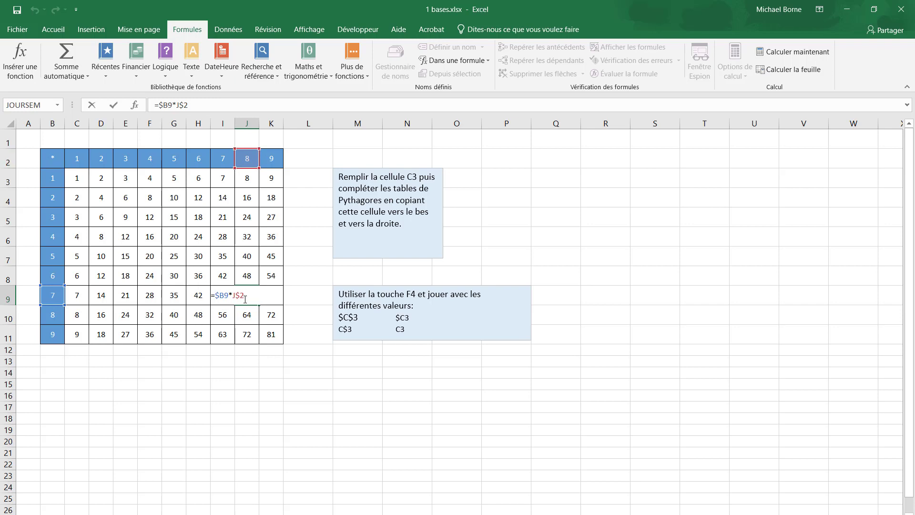
key("Return")
left_click(255, 316)
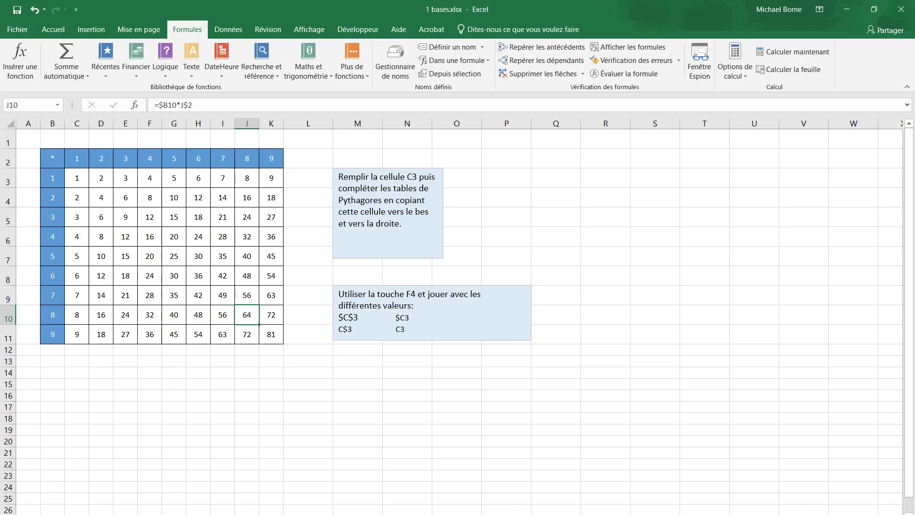
left_click(603, 514)
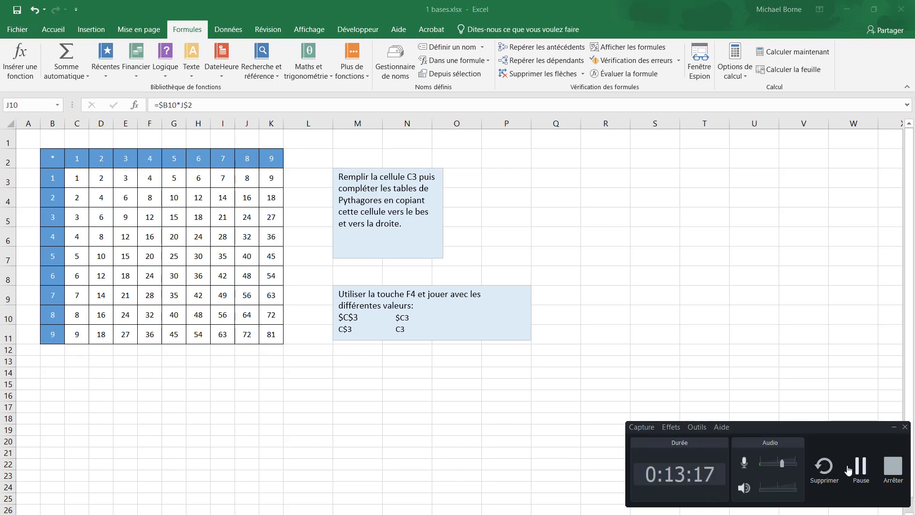